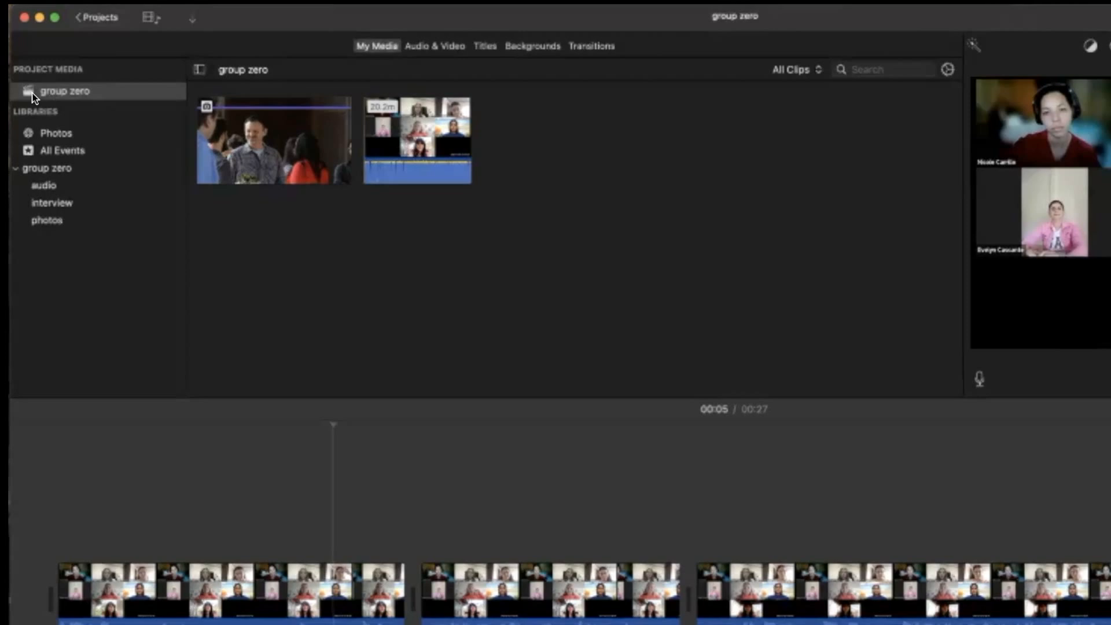
- Open the interview event in the group zero library and set the browser filter to All Clips
{"action": "left_click", "coordinate": [70, 170]}
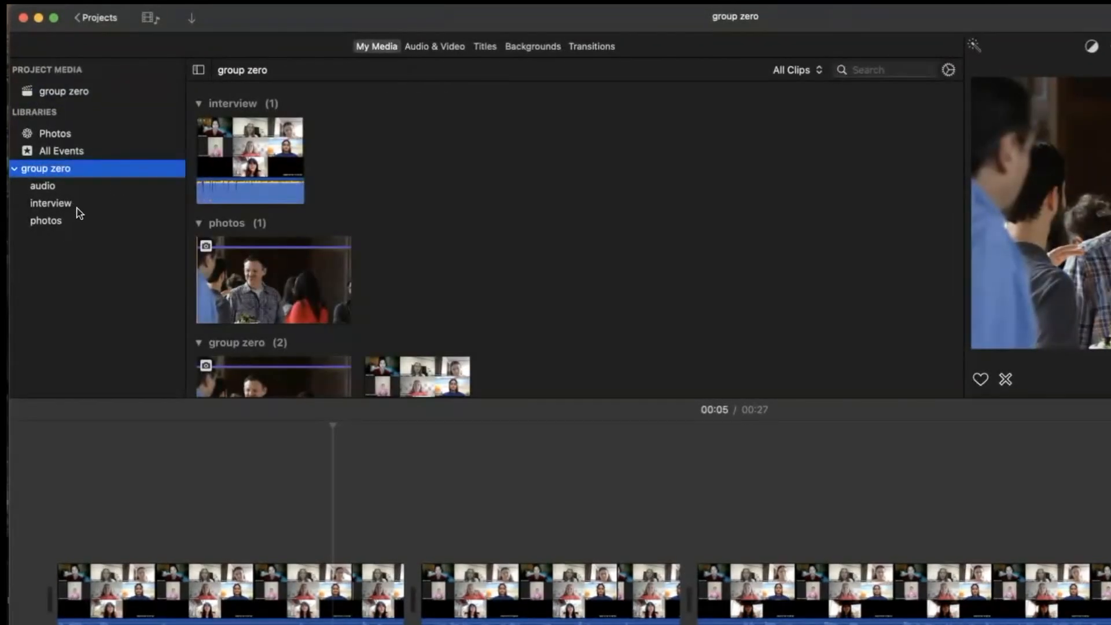
{"action": "left_click", "coordinate": [77, 209]}
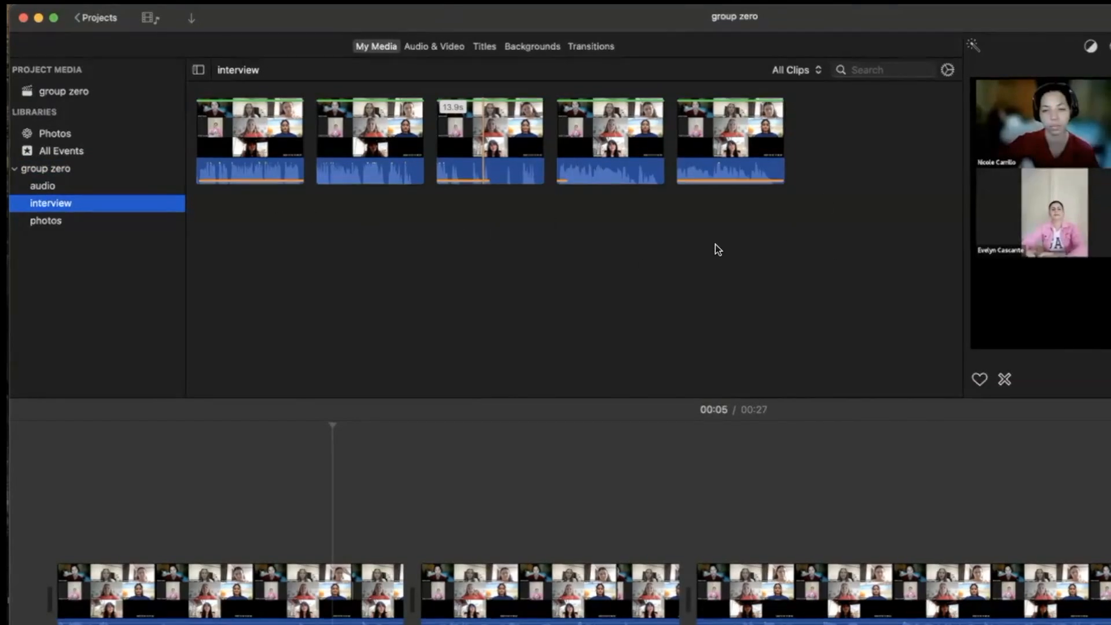
{"action": "left_click", "coordinate": [817, 72]}
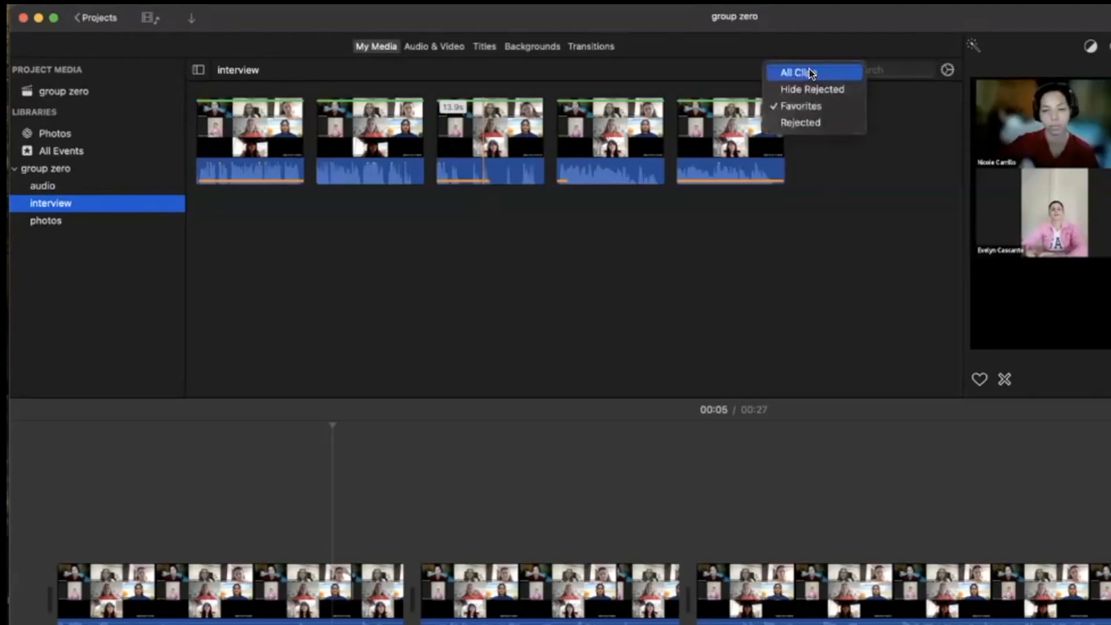
{"action": "left_click", "coordinate": [812, 73]}
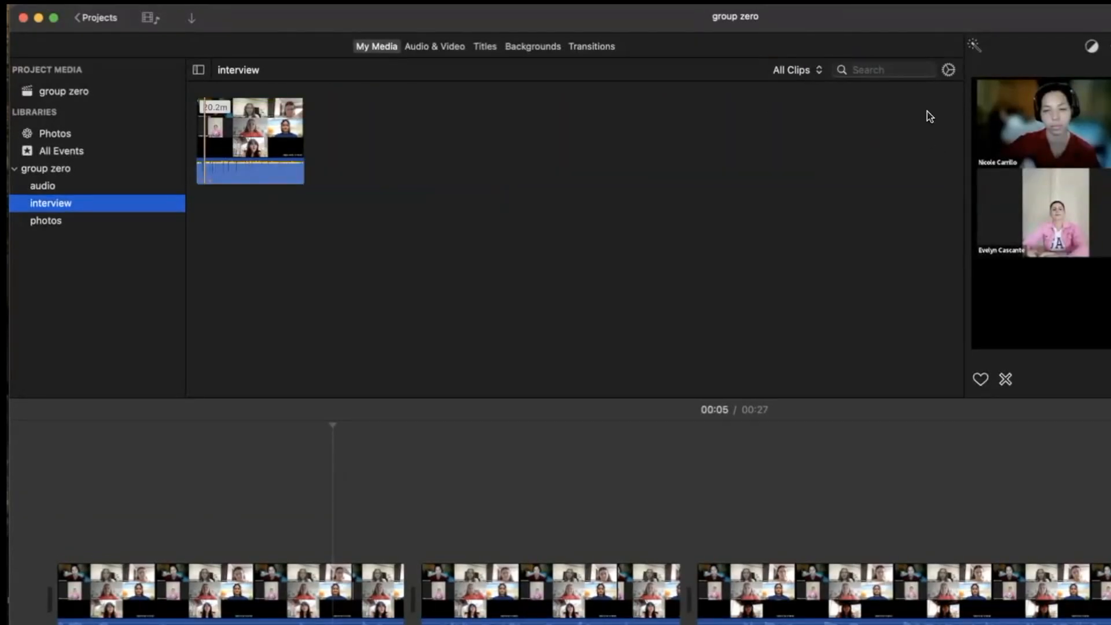
- Set the media browser's clip zoom to 1m so the interview recording spreads over several filmstrip rows
{"action": "left_click", "coordinate": [949, 70]}
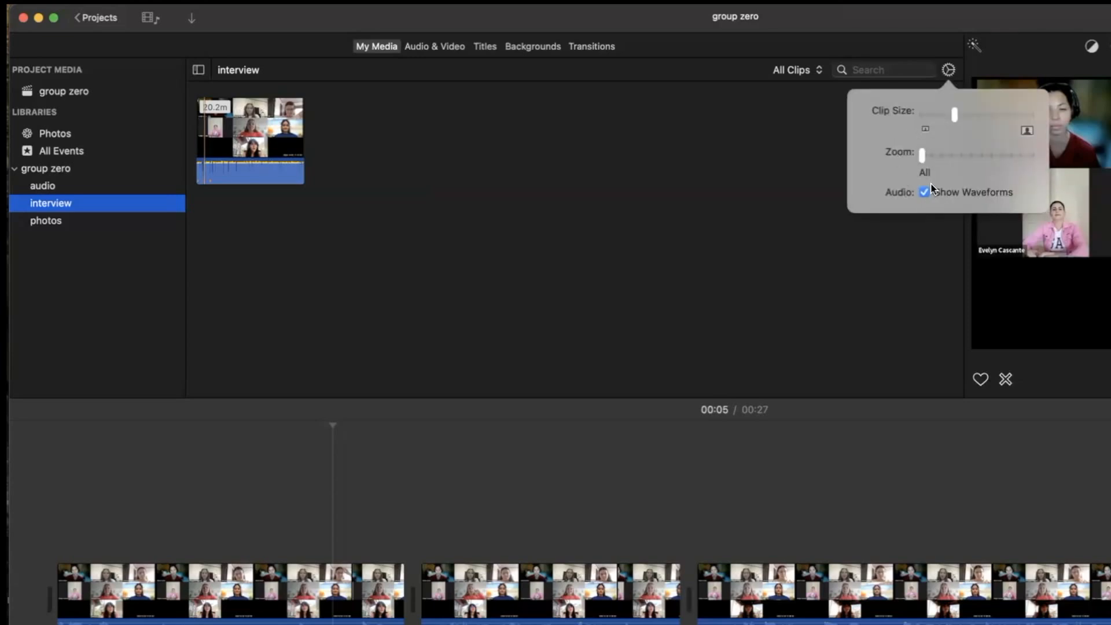
{"action": "left_click_drag", "start_coordinate": [932, 154], "coordinate": [971, 154]}
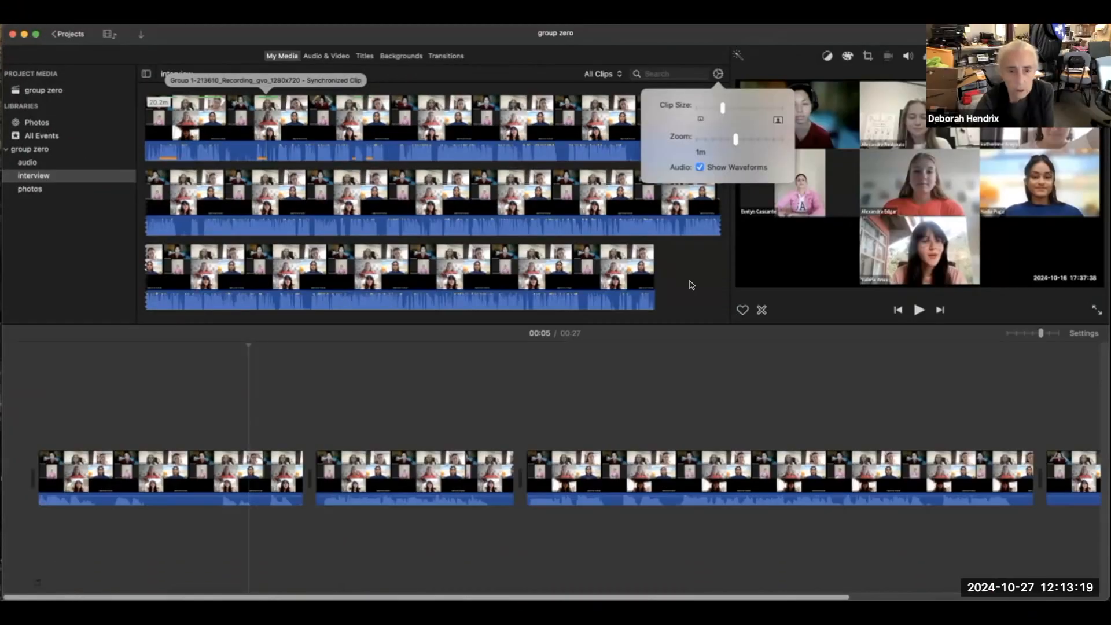
{"action": "left_click", "coordinate": [646, 395]}
- Play the long third timeline clip from about 00:20 and split it at 00:22
{"action": "scroll", "coordinate": [646, 395], "scroll_direction": "right", "scroll_amount": 5}
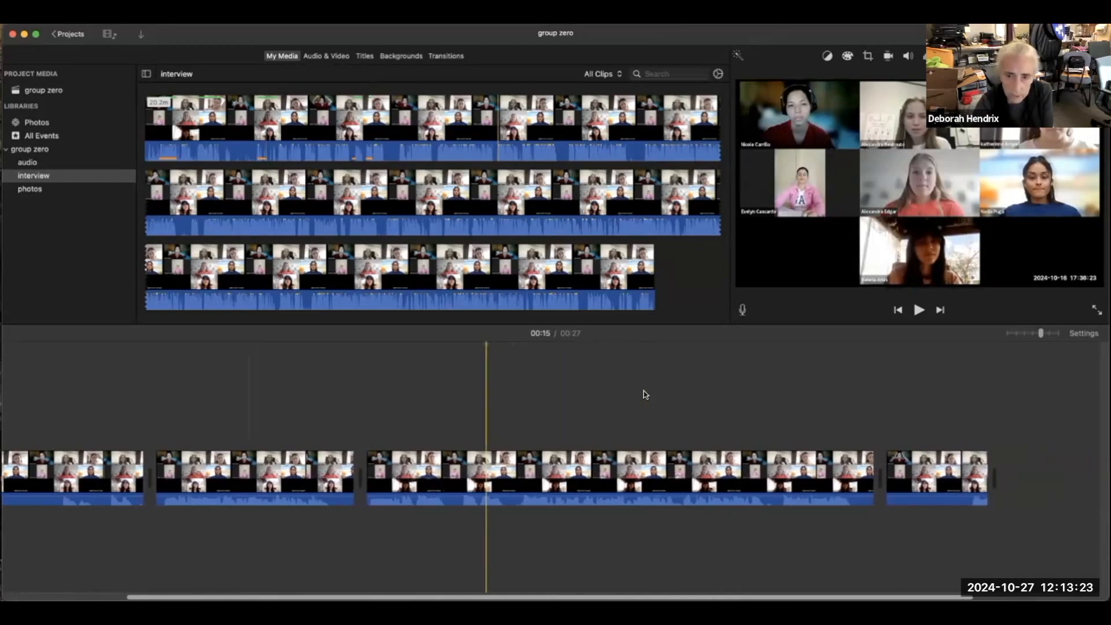
{"action": "scroll", "coordinate": [646, 394], "scroll_direction": "right", "scroll_amount": 2}
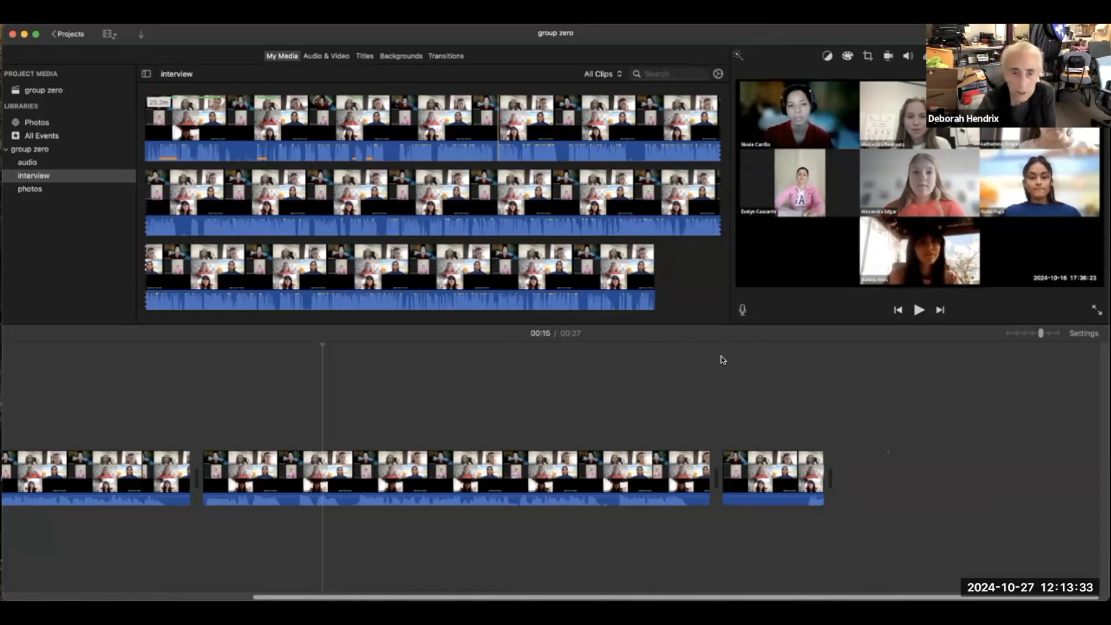
{"action": "left_click", "coordinate": [517, 452]}
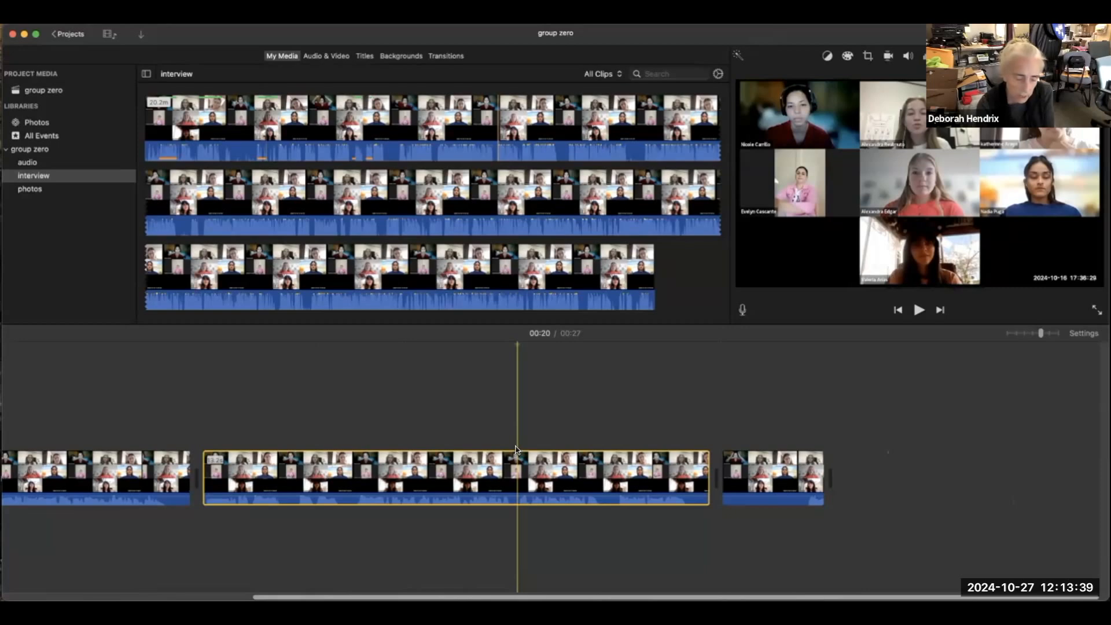
{"action": "key", "text": "space"}
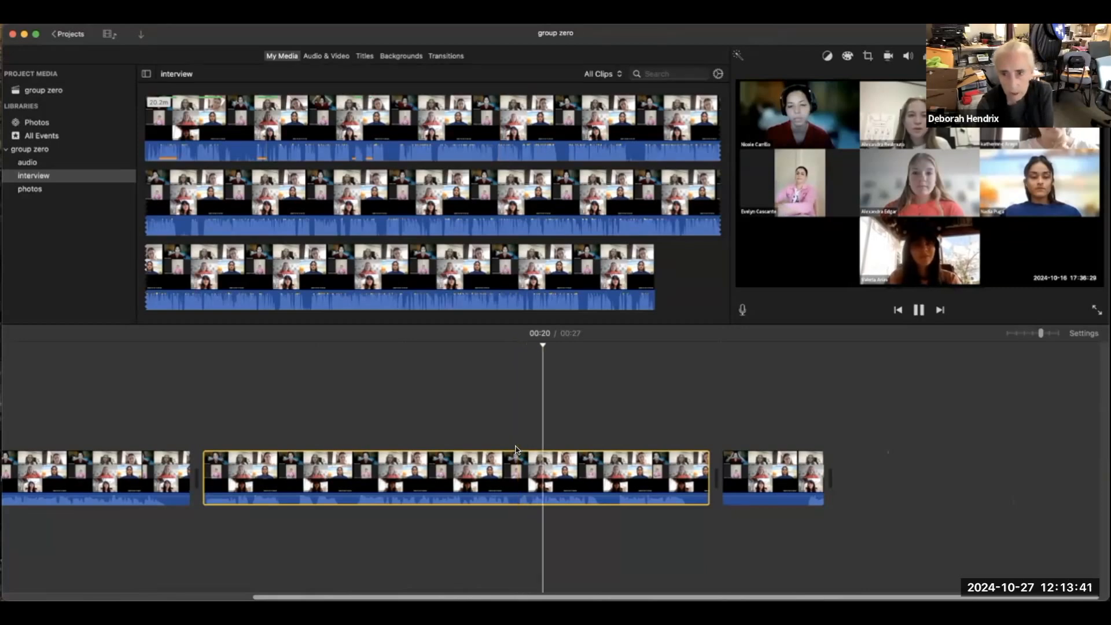
{"action": "key", "text": "space"}
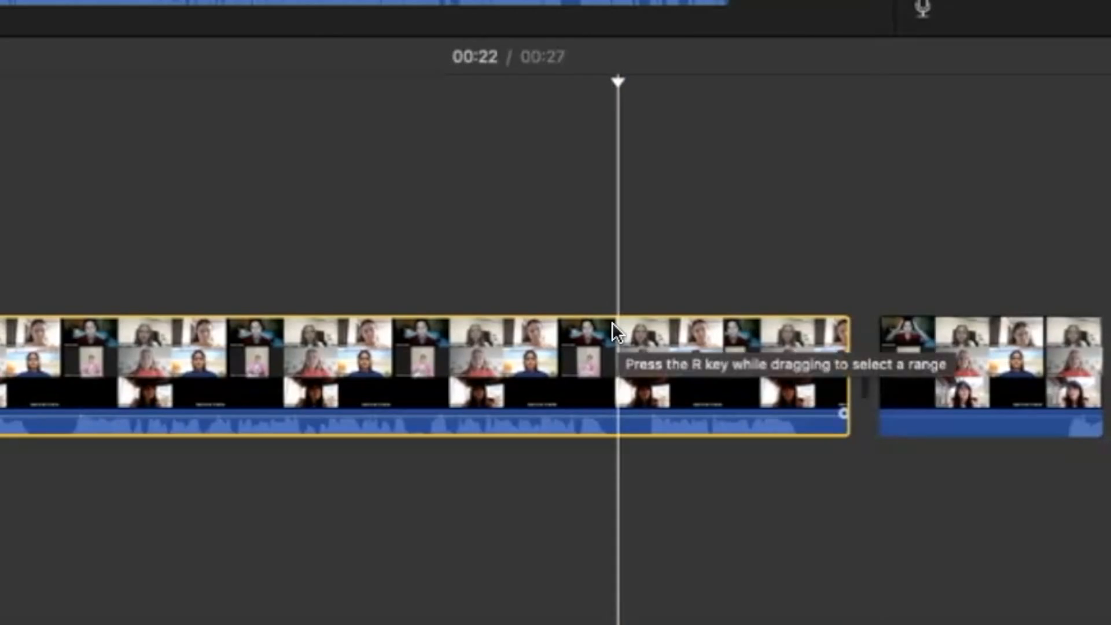
{"action": "key", "text": "super+b"}
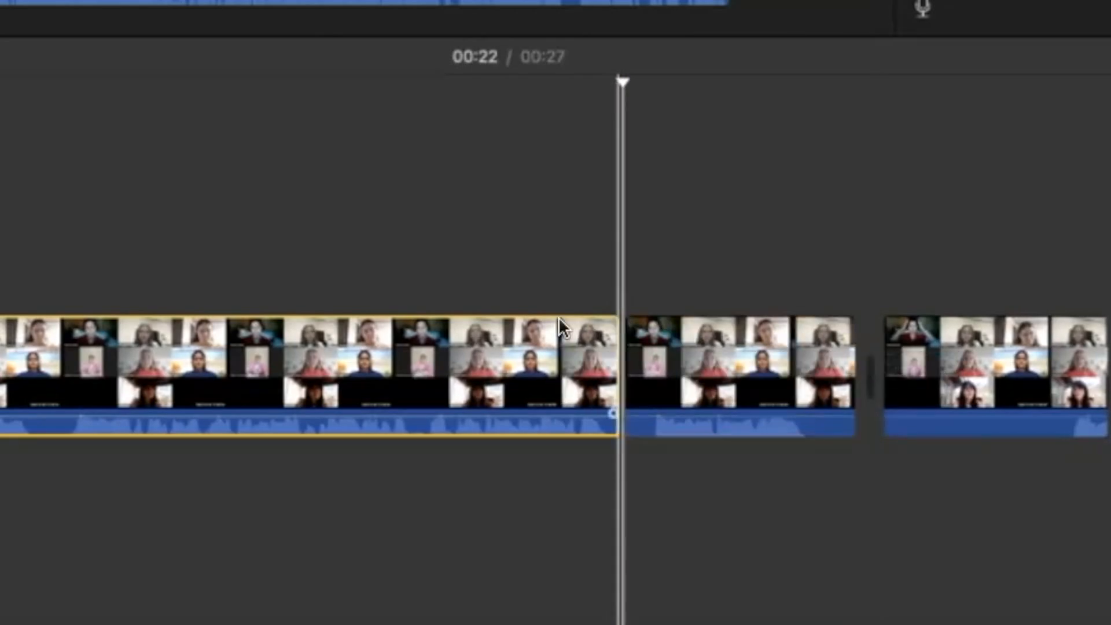
- Split the long clip again at 00:20, then select and play the 2.4 s section between the two cuts
{"action": "left_click", "coordinate": [411, 313]}
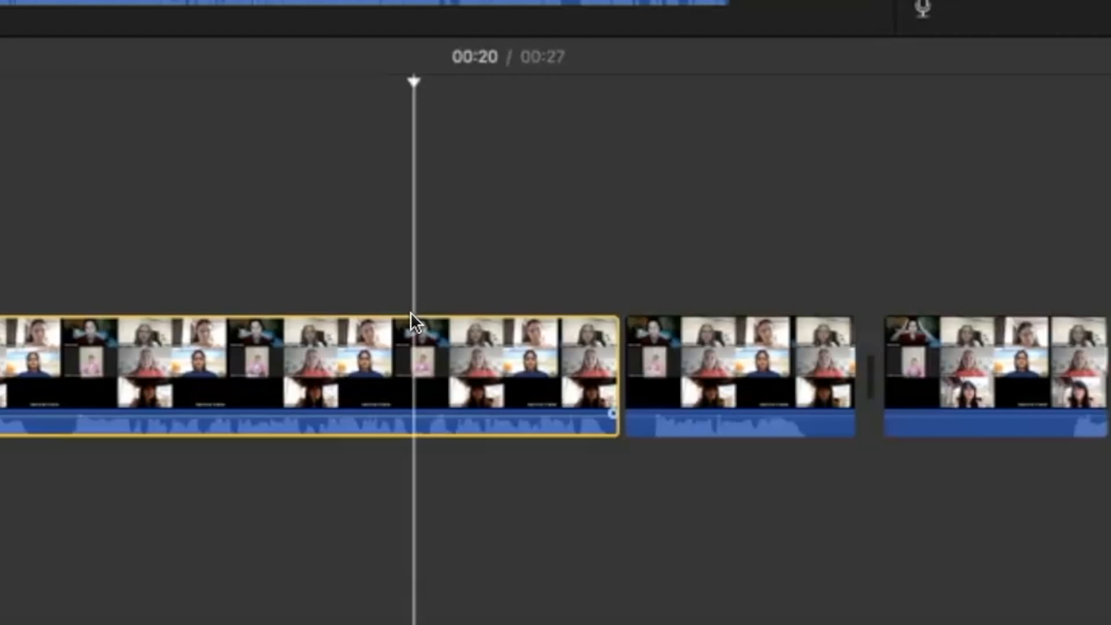
{"action": "key", "text": "super+b"}
{"action": "left_click", "coordinate": [504, 274]}
{"action": "left_click", "coordinate": [520, 342]}
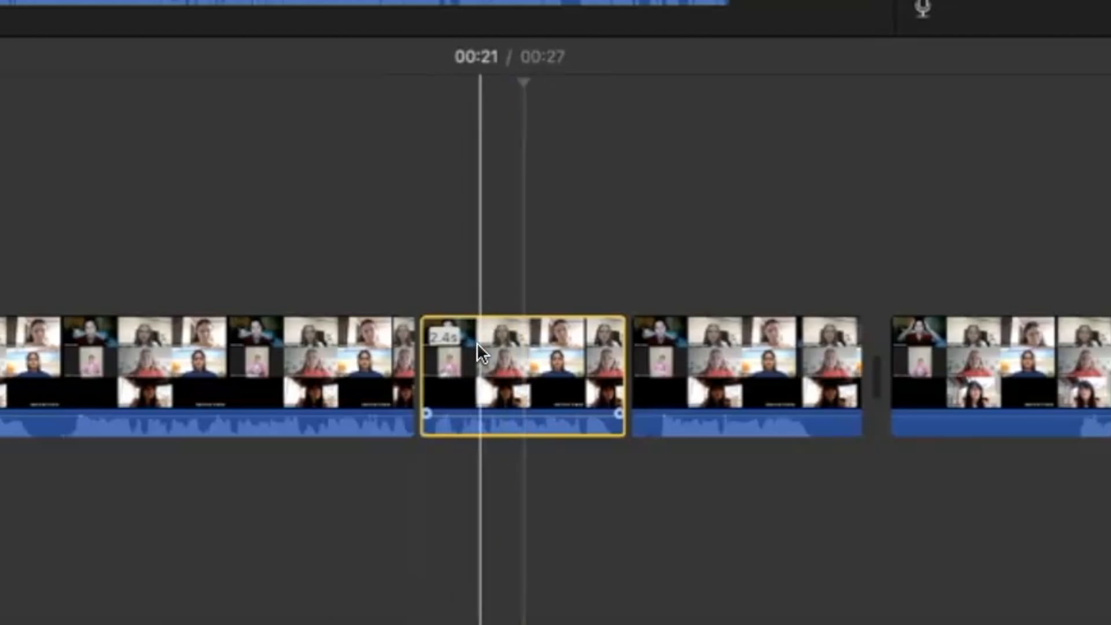
{"action": "key", "text": "slash"}
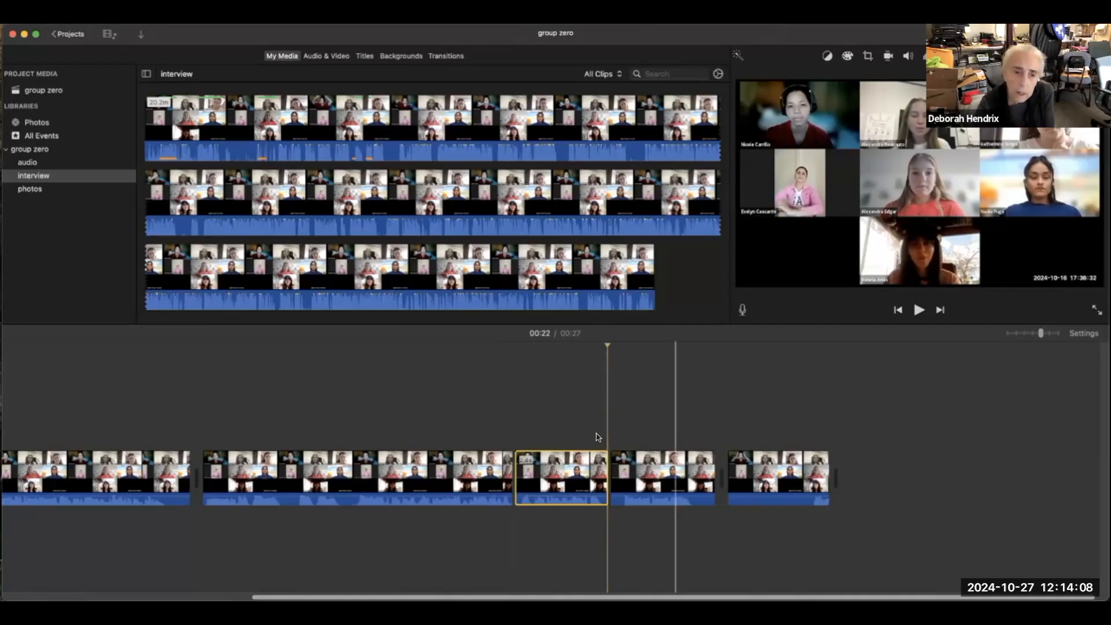
- Crop the 2.4 s section with Crop to Fill, framing only the participant tile in the middle of the grid's first row
{"action": "left_click", "coordinate": [557, 443]}
{"action": "left_click", "coordinate": [563, 463]}
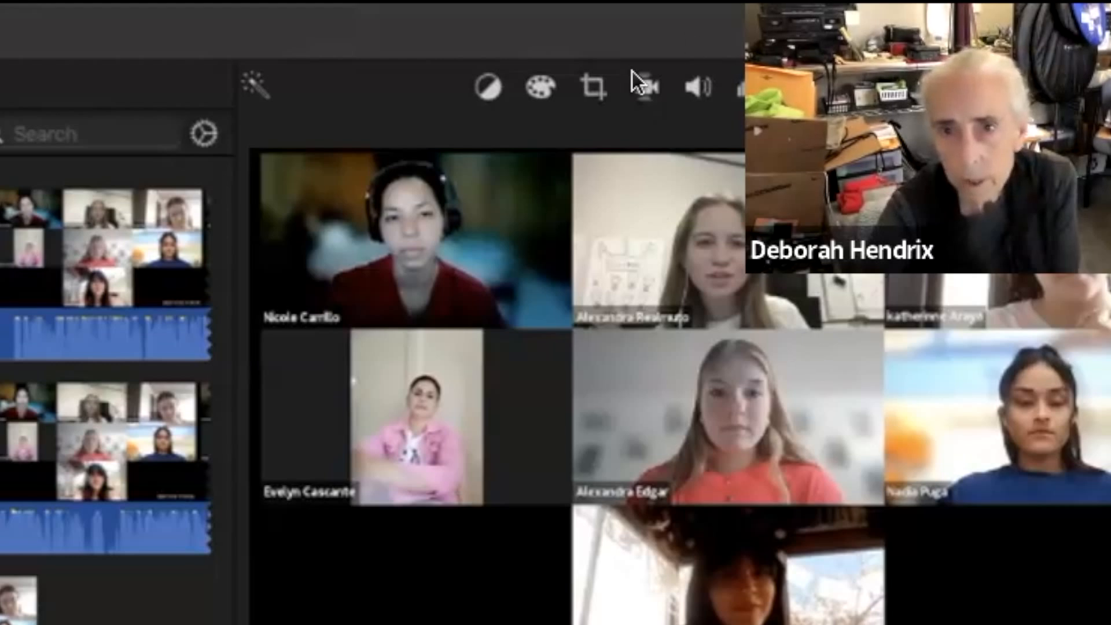
{"action": "left_click", "coordinate": [591, 87]}
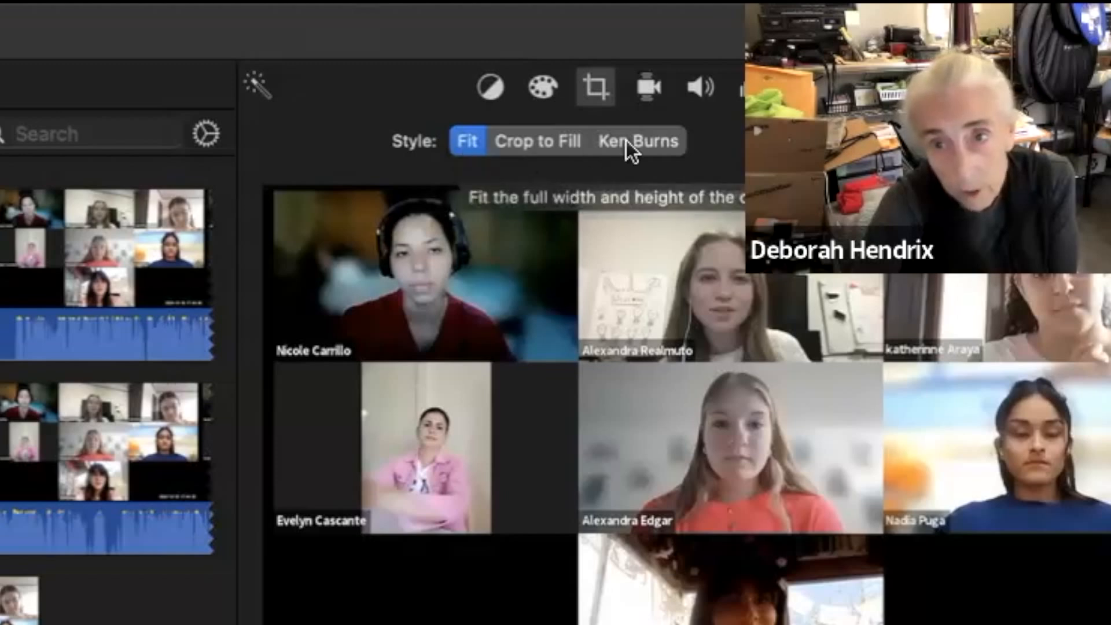
{"action": "left_click", "coordinate": [536, 147]}
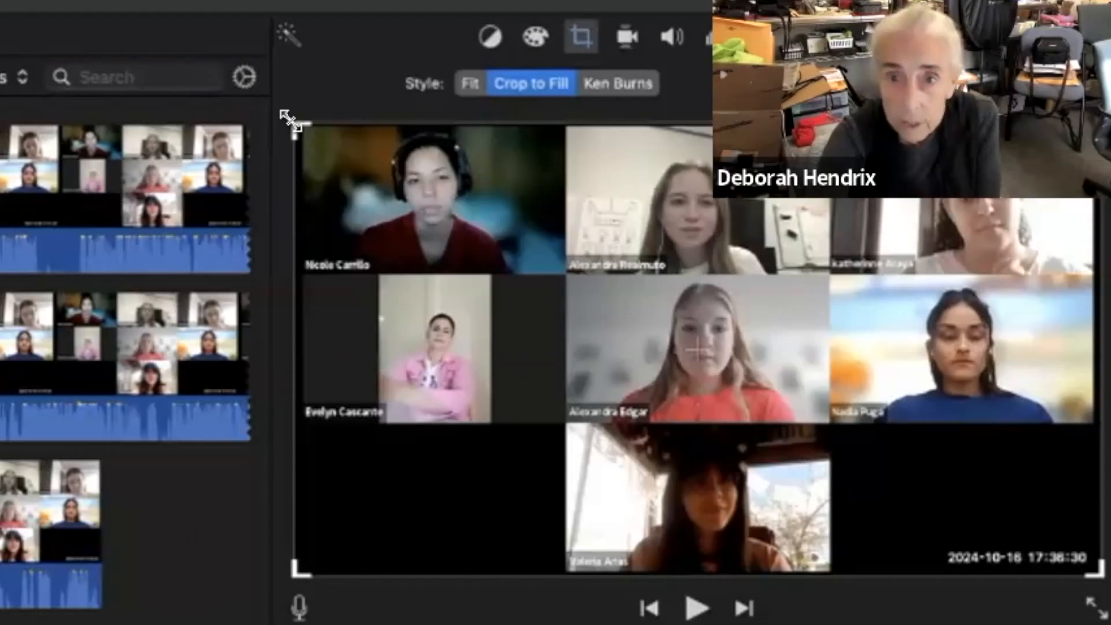
{"action": "left_click_drag", "start_coordinate": [291, 121], "coordinate": [581, 222]}
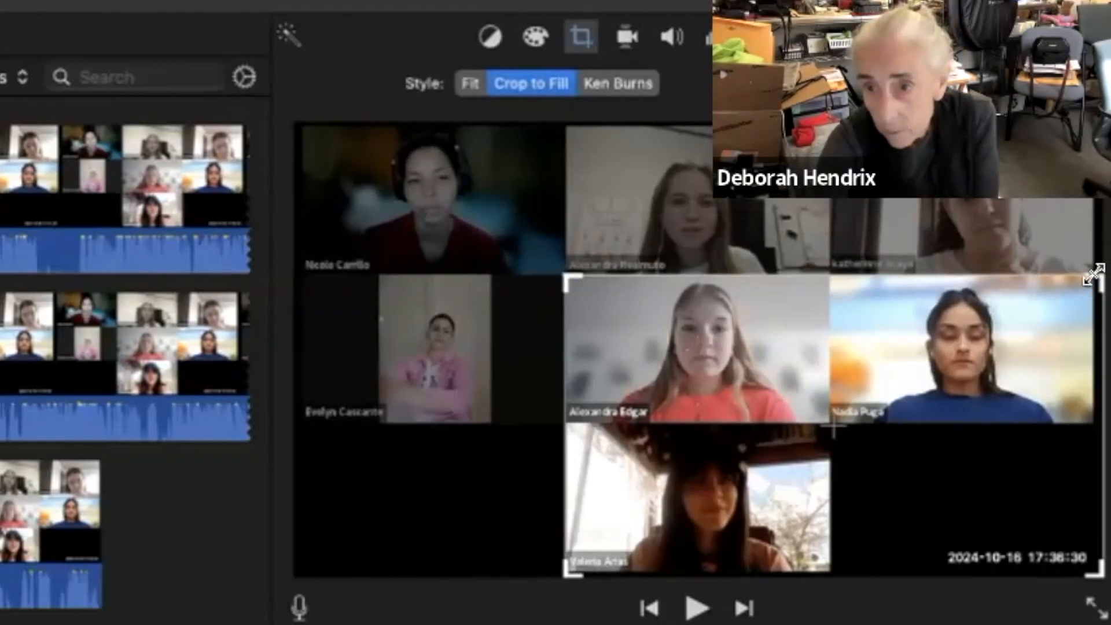
{"action": "left_click_drag", "start_coordinate": [1093, 274], "coordinate": [817, 377]}
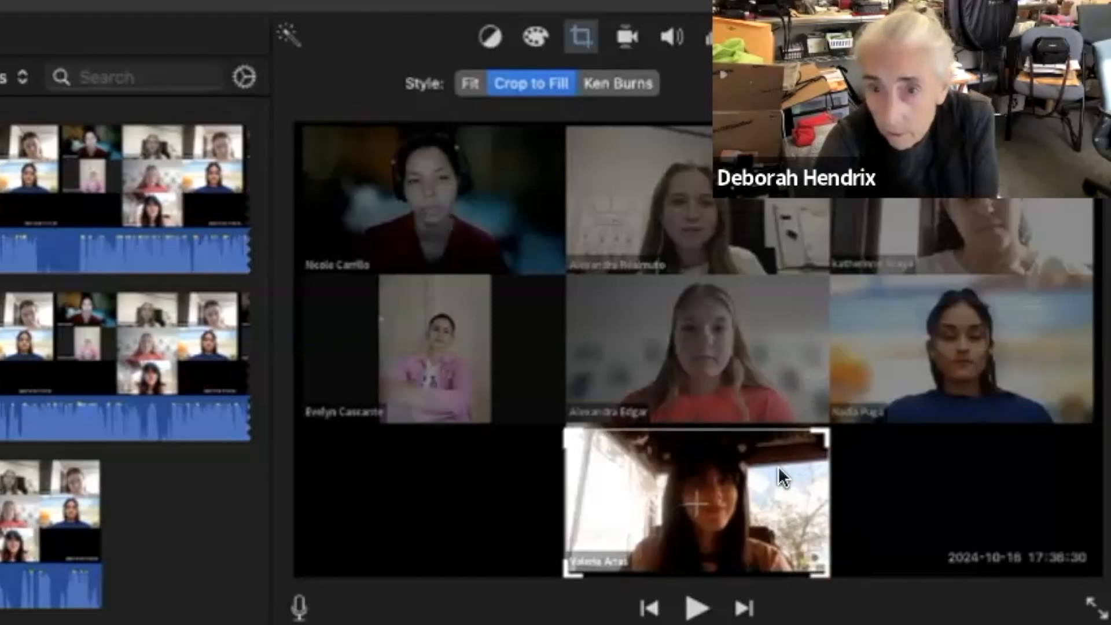
{"action": "left_click_drag", "start_coordinate": [739, 453], "coordinate": [738, 146]}
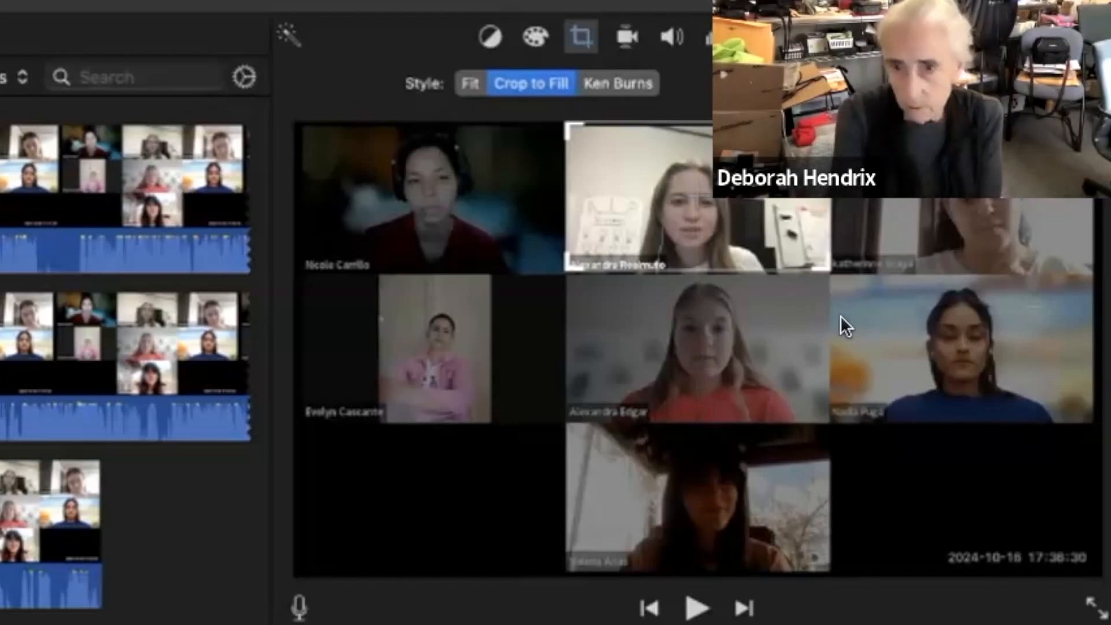
{"action": "key", "text": "Return"}
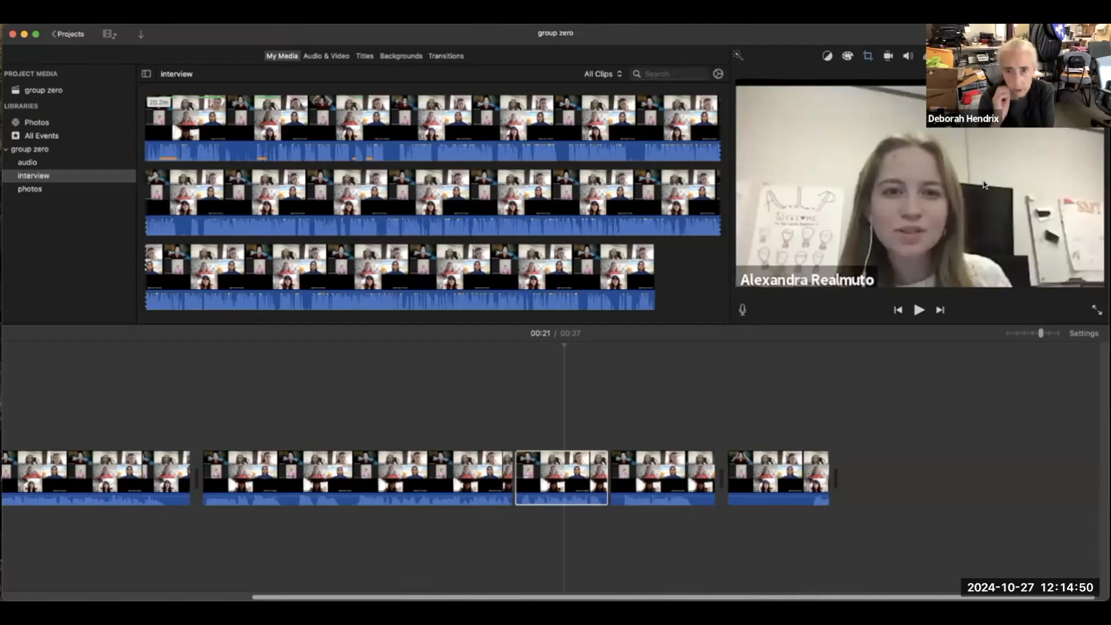
- Play back the cropped 2.4 s section to check the close-up
{"action": "left_click", "coordinate": [484, 387]}
{"action": "key", "text": "space"}
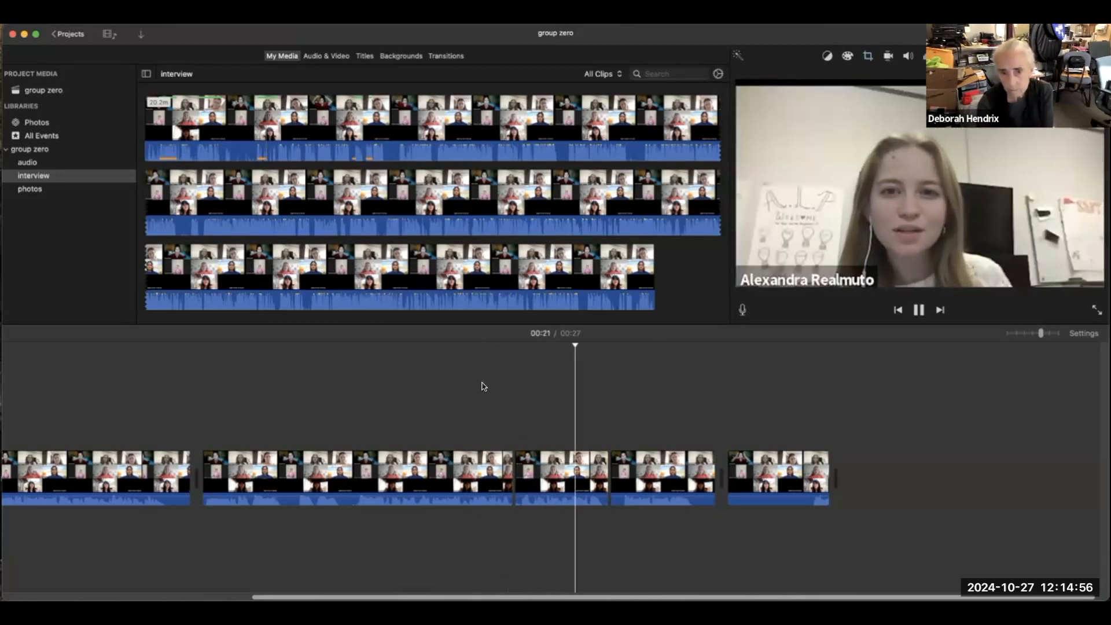
{"action": "key", "text": "space"}
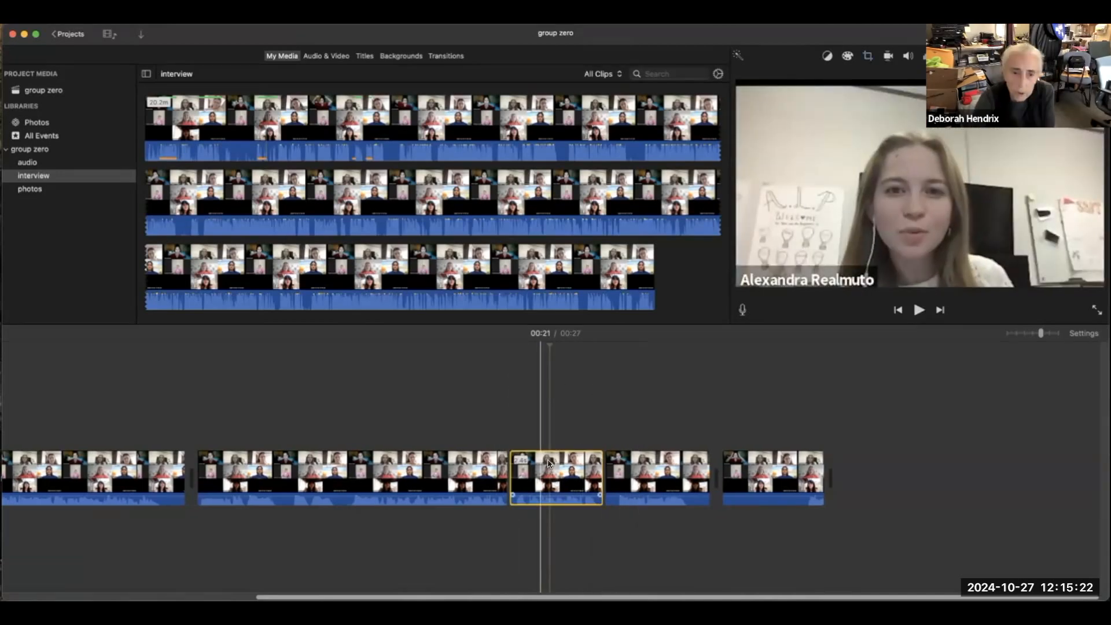
- Move the cropped section to the end of the timeline and play the transition into it from the preceding clip
{"action": "left_click_drag", "start_coordinate": [549, 463], "coordinate": [808, 483]}
{"action": "left_click", "coordinate": [705, 429]}
{"action": "key", "text": "space"}
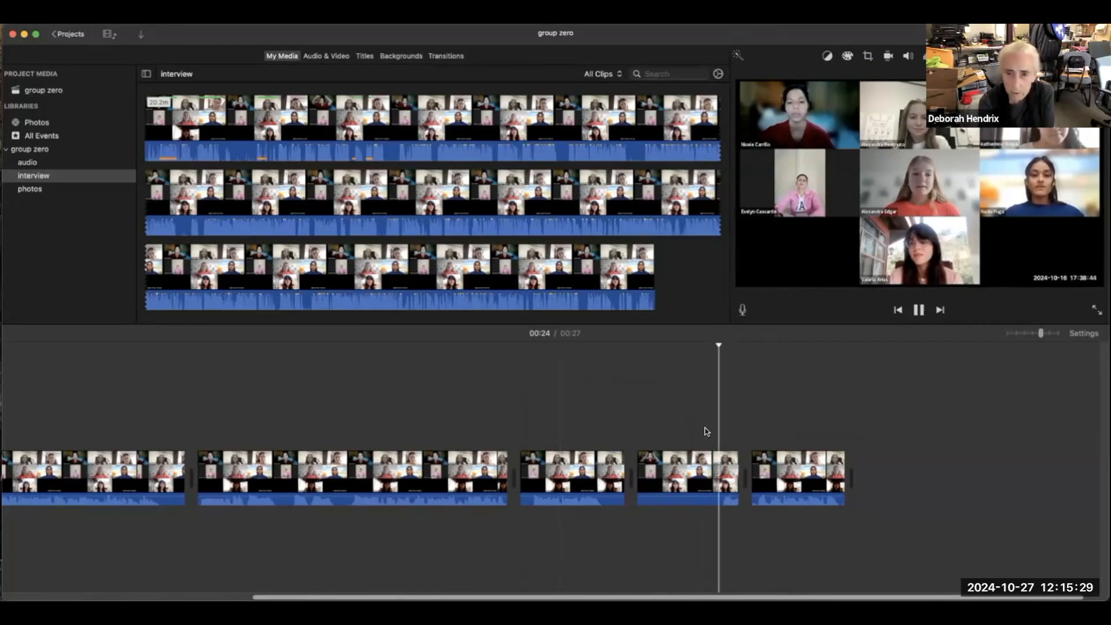
{"action": "key", "text": "space"}
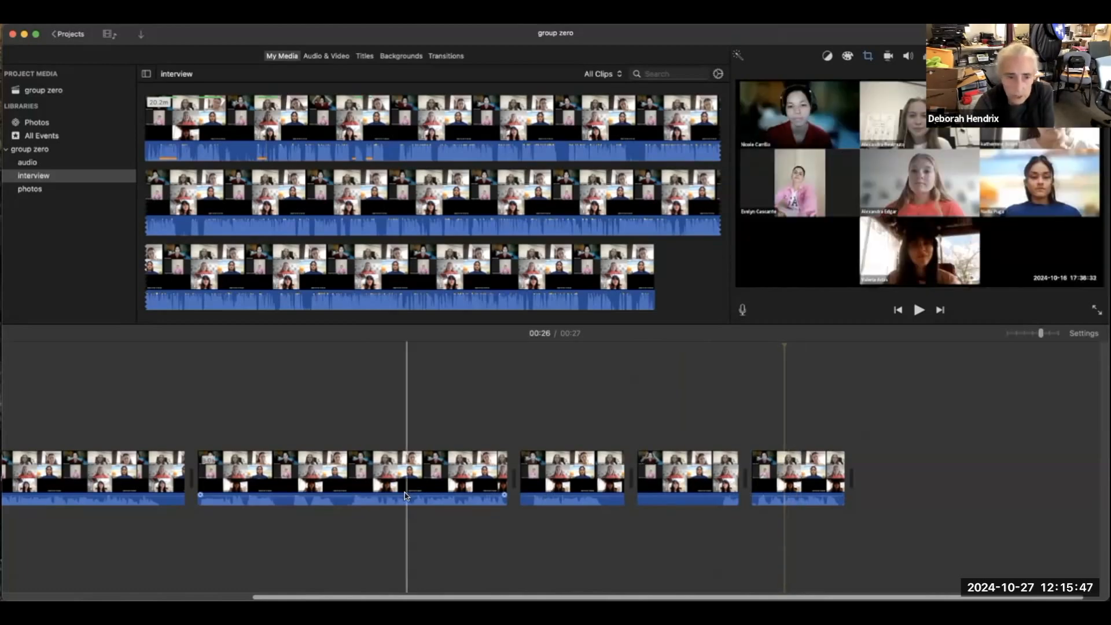
- Play the middle of the remaining long clip to find a cut point and split the clip near its middle
{"action": "left_click", "coordinate": [350, 494]}
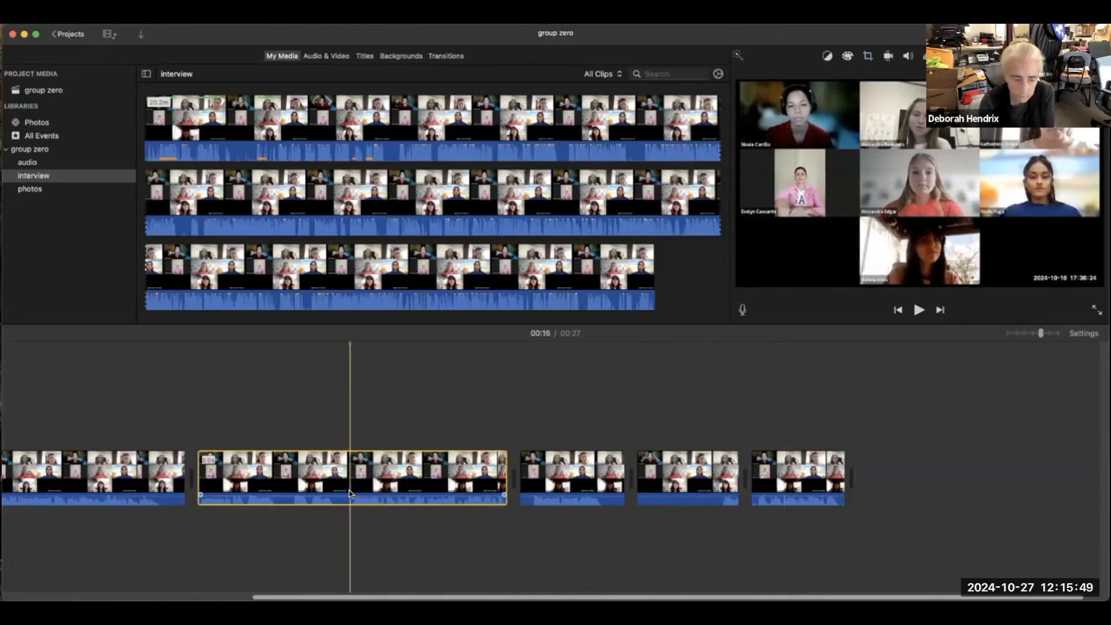
{"action": "key", "text": "space"}
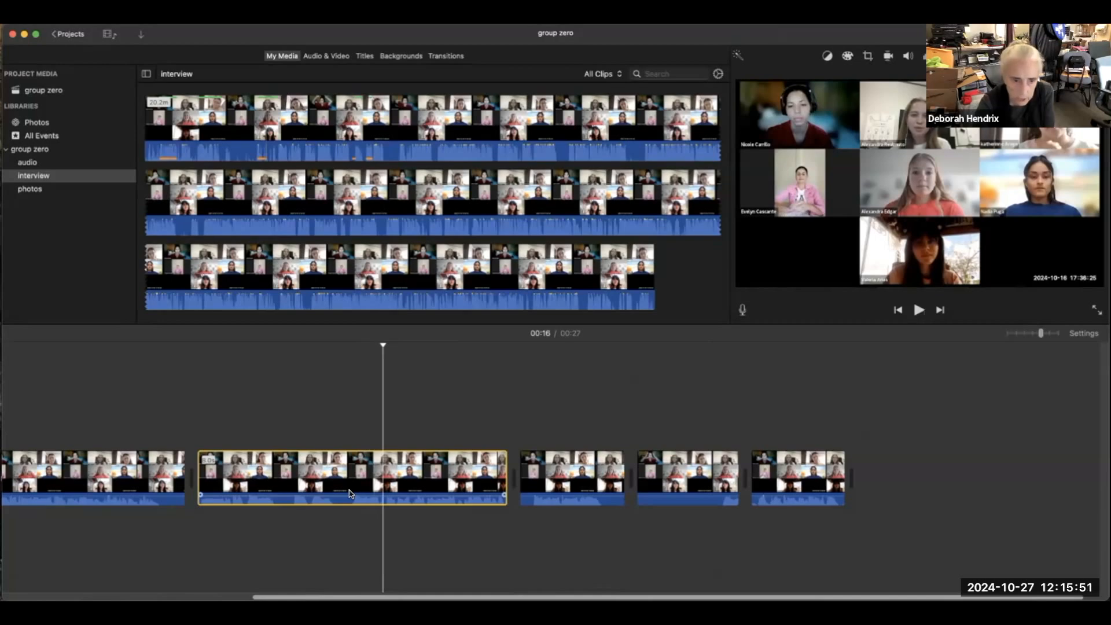
{"action": "scroll", "coordinate": [349, 493], "scroll_direction": "right", "scroll_amount": 2}
{"action": "left_click", "coordinate": [328, 452]}
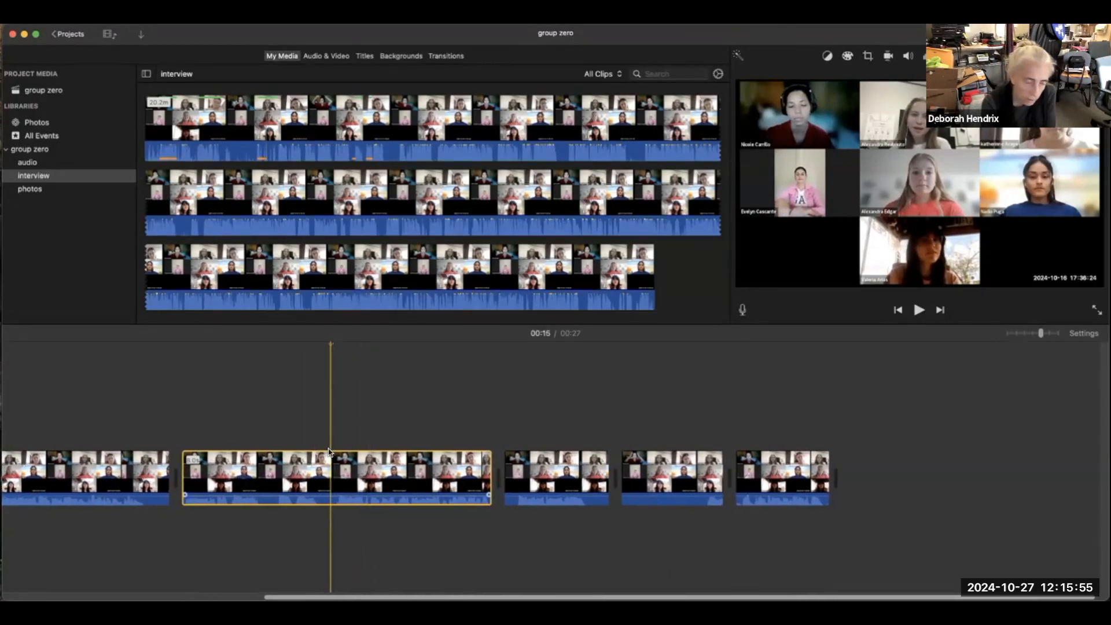
{"action": "key", "text": "super+b"}
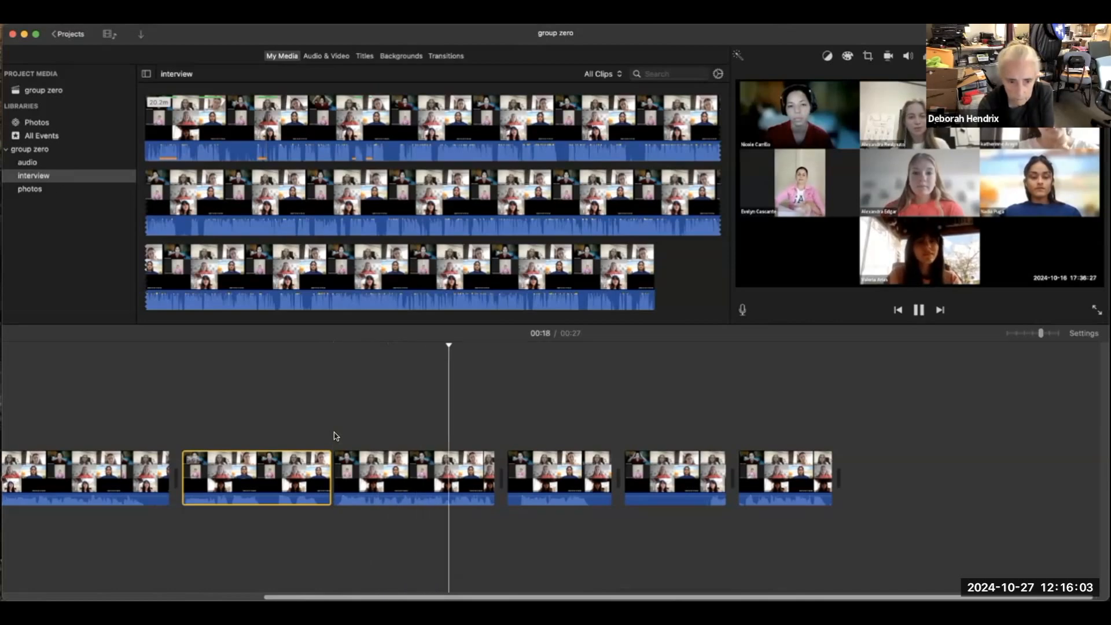
- Replay the second half of the newly split clip to review where its speech starts and ends, leaving that half selected
{"action": "key", "text": "space"}
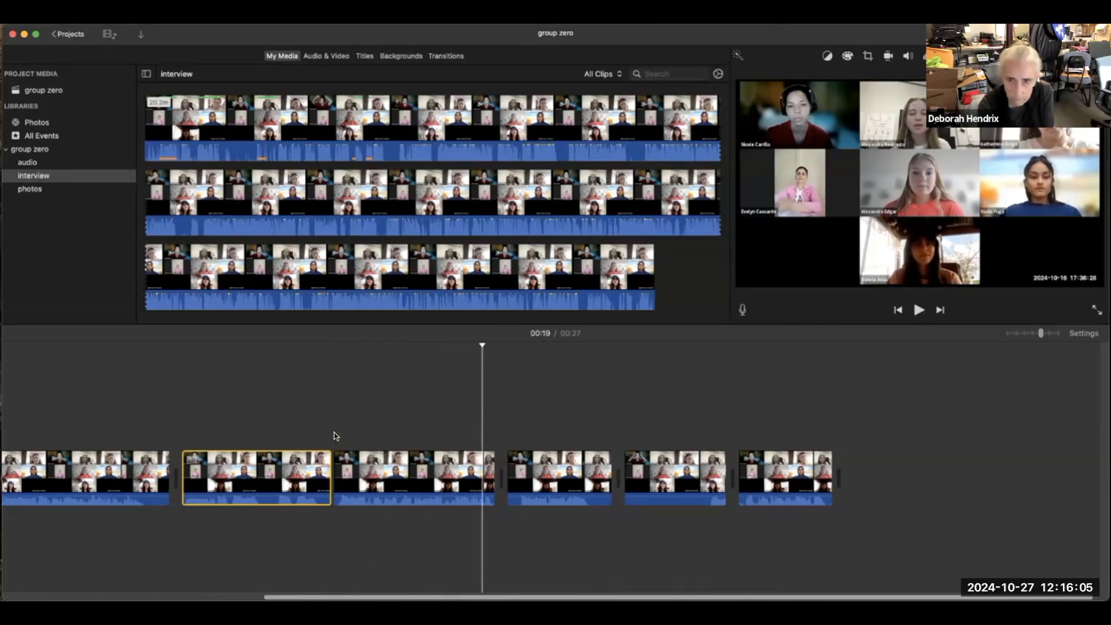
{"action": "scroll", "coordinate": [347, 435], "scroll_direction": "left", "scroll_amount": 2}
{"action": "left_click", "coordinate": [371, 434]}
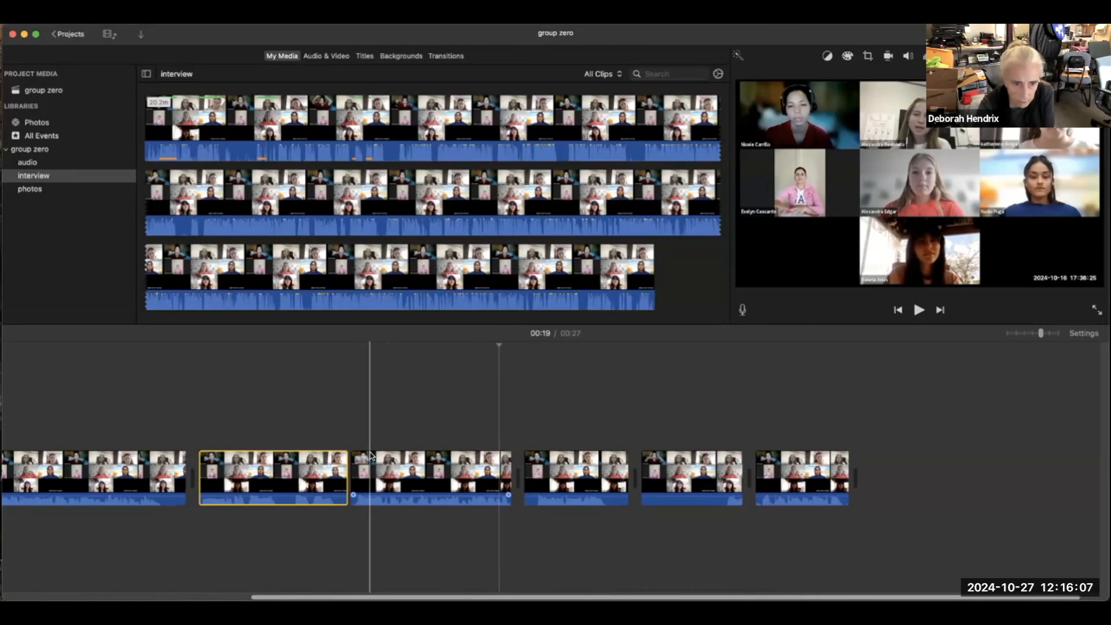
{"action": "key", "text": "space"}
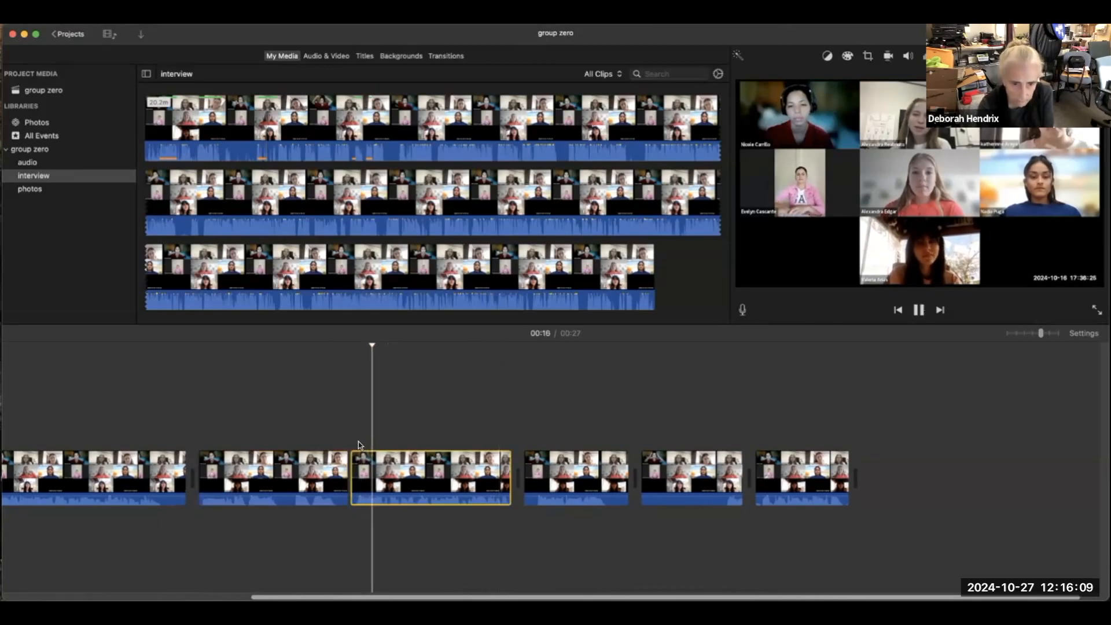
{"action": "key", "text": "space"}
{"action": "key", "text": "space"}
{"action": "key", "text": "space"}
{"action": "key", "text": "space"}
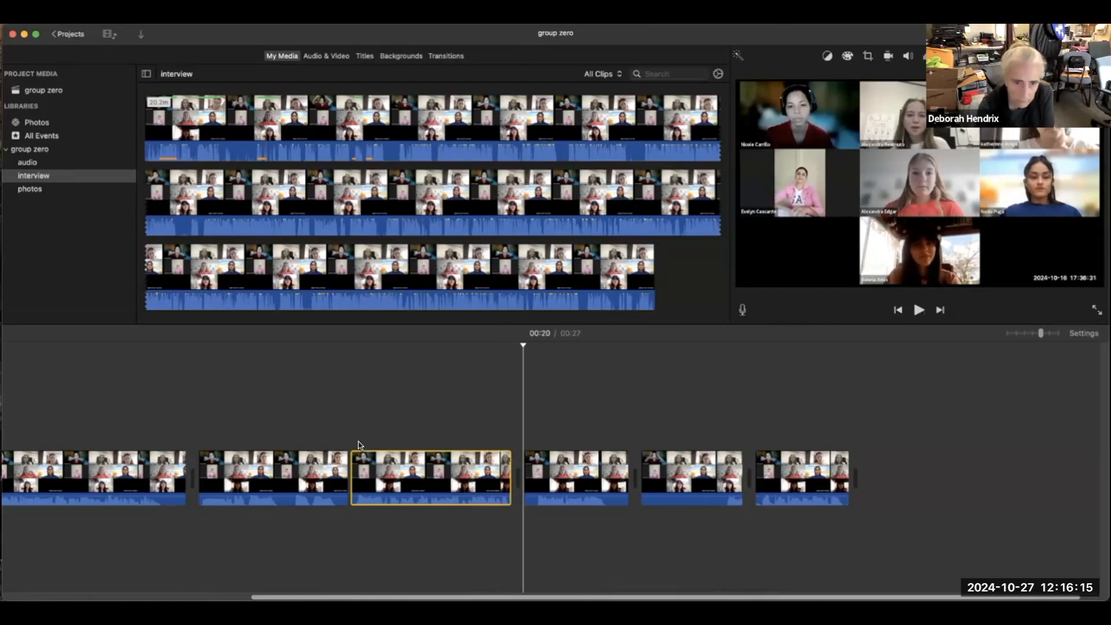
{"action": "left_click", "coordinate": [435, 446]}
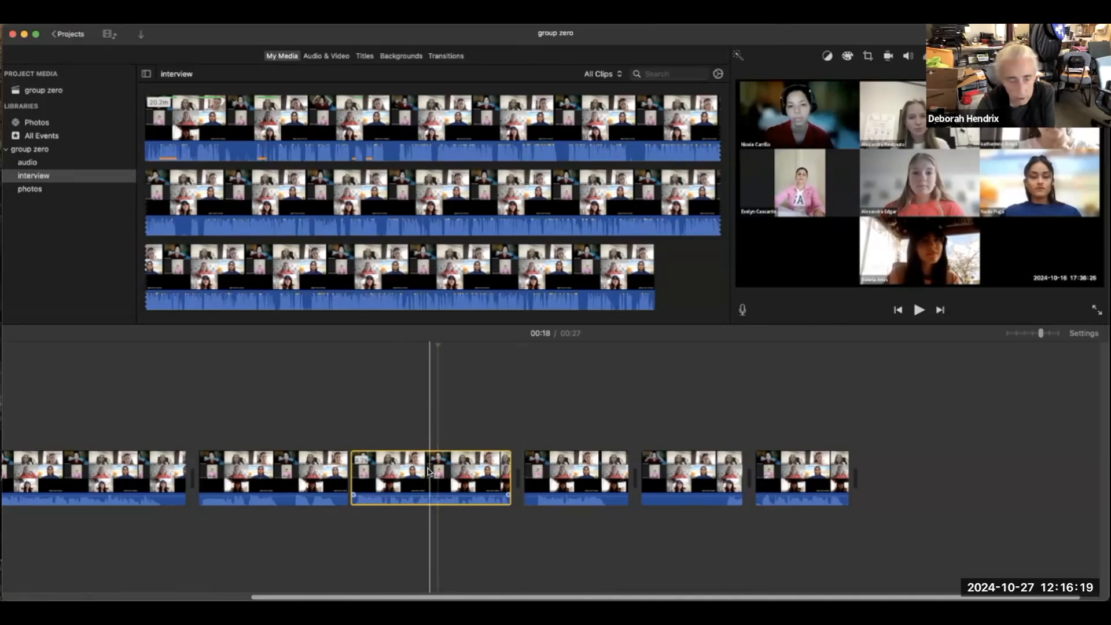
- Copy the cropped last clip's settings and paste only its Crop adjustment onto the second half of the split clip
{"action": "left_click", "coordinate": [803, 479]}
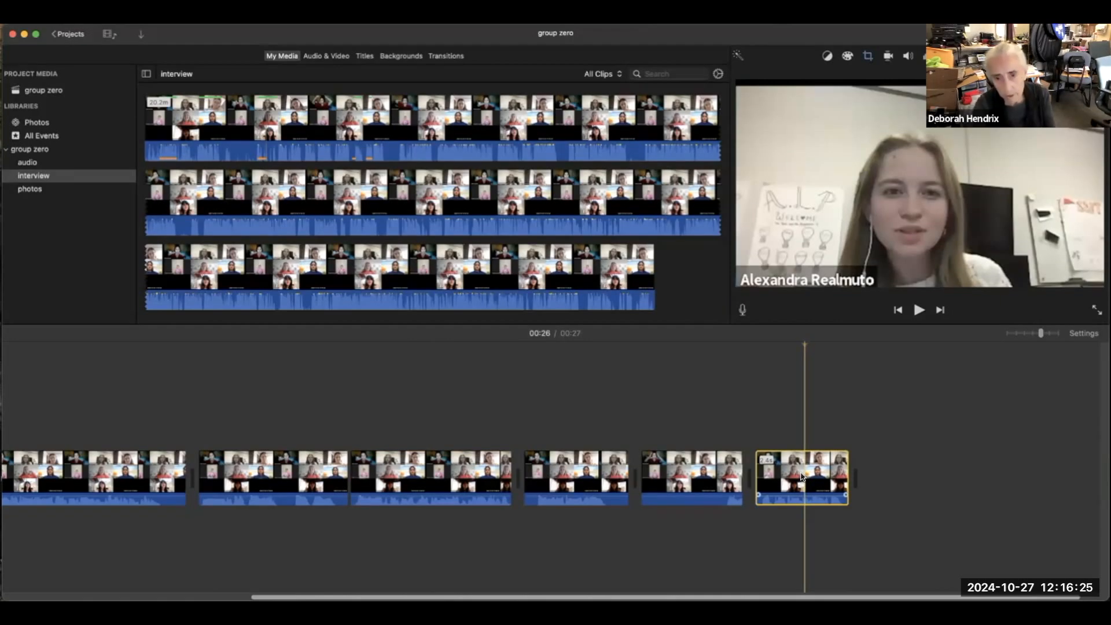
{"action": "left_click", "coordinate": [434, 474]}
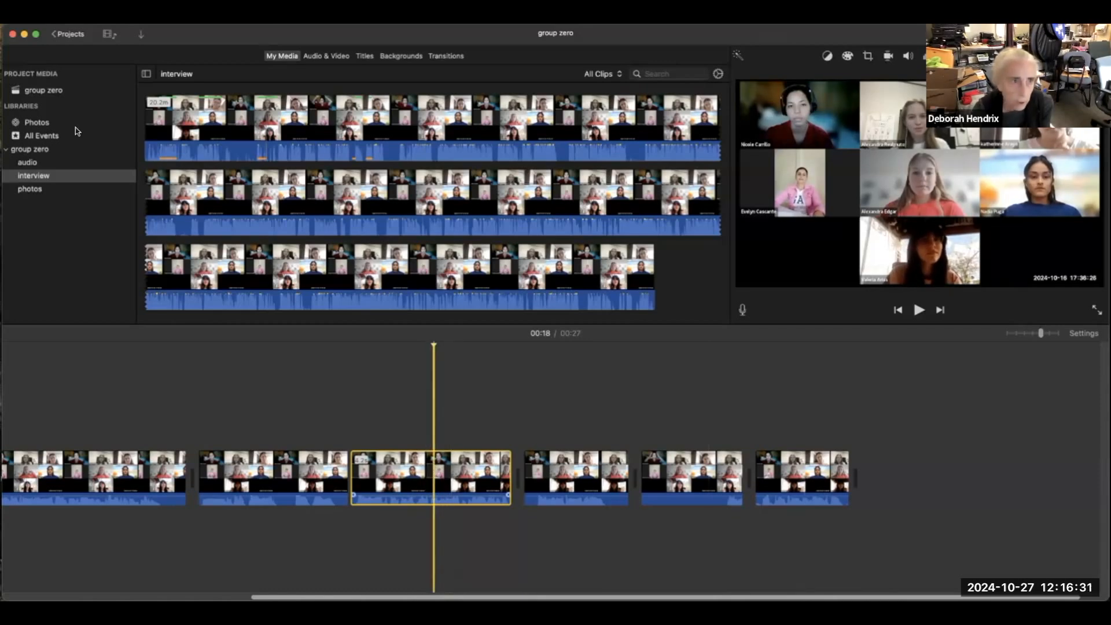
{"action": "left_click", "coordinate": [195, 27]}
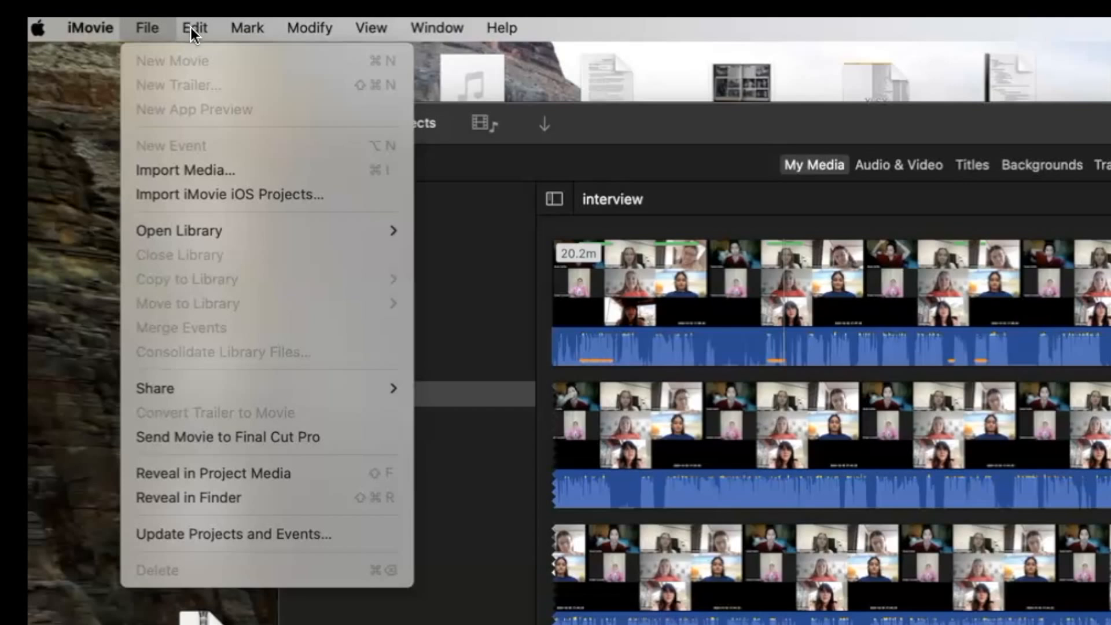
{"action": "mouse_move", "coordinate": [188, 25]}
{"action": "mouse_move", "coordinate": [222, 192]}
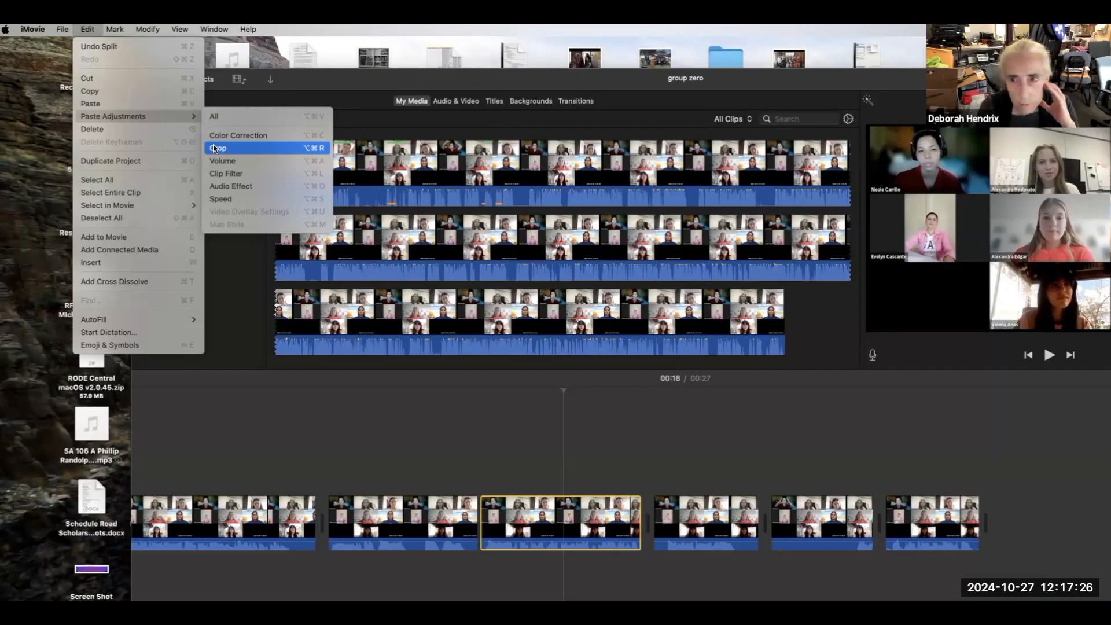
{"action": "left_click", "coordinate": [215, 148]}
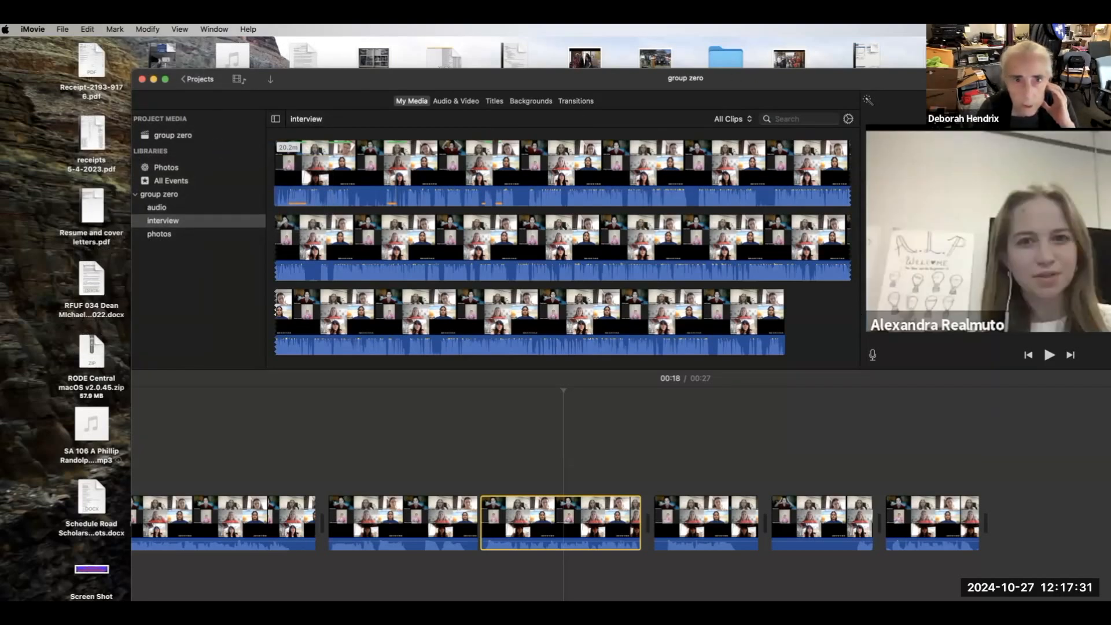
{"action": "double_click", "coordinate": [671, 85]}
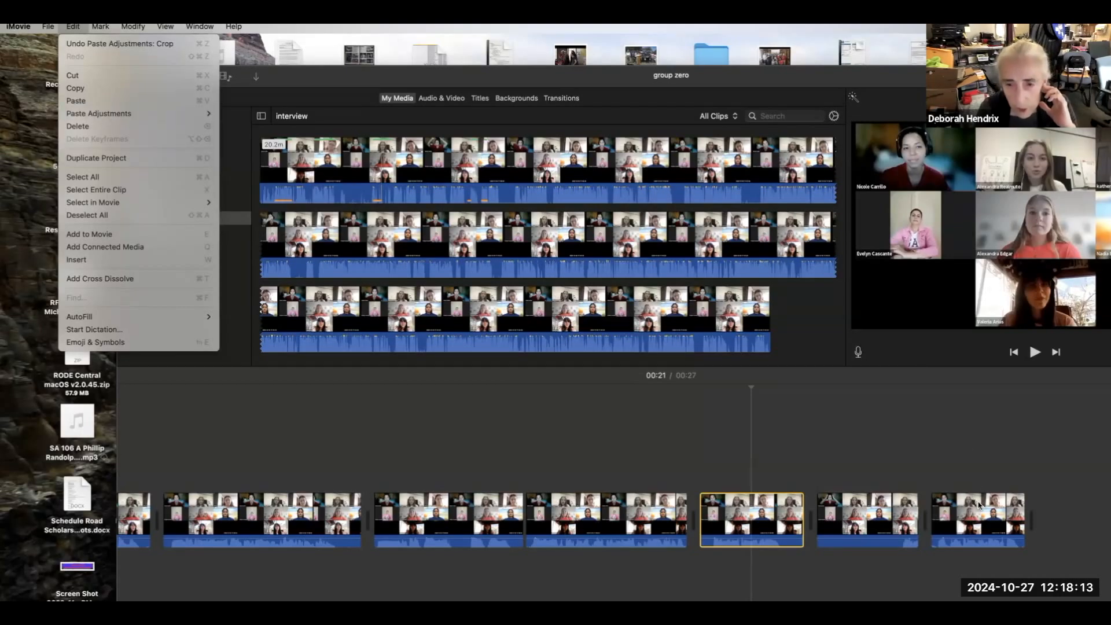
{"action": "key", "text": "Escape"}
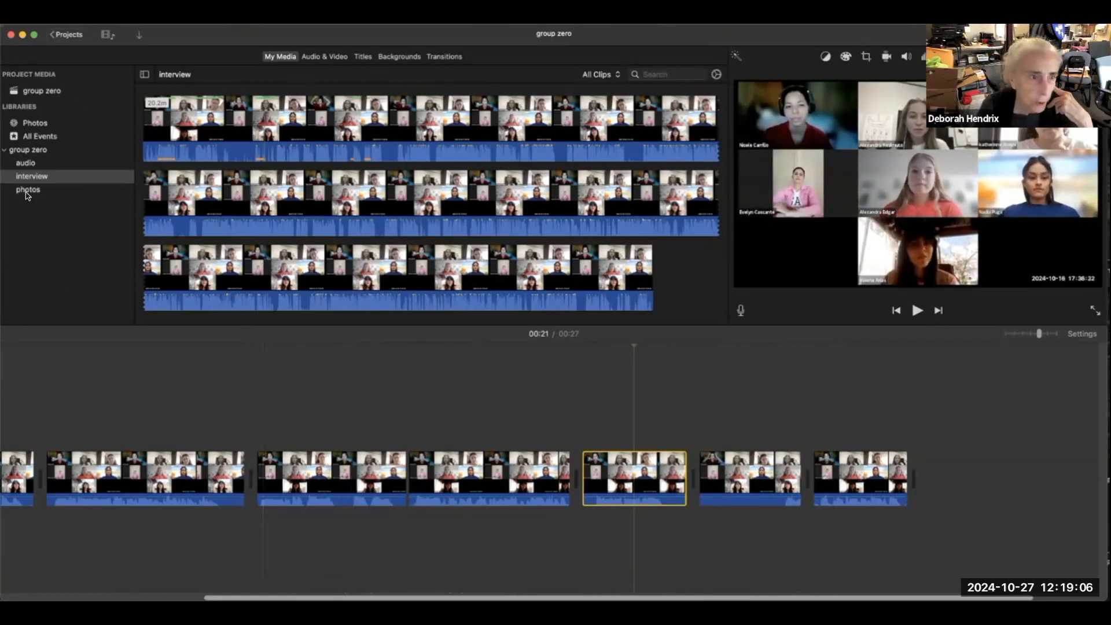
- Open the media import for the photos event and expand the Group zero folder to list its files
{"action": "left_click", "coordinate": [29, 189]}
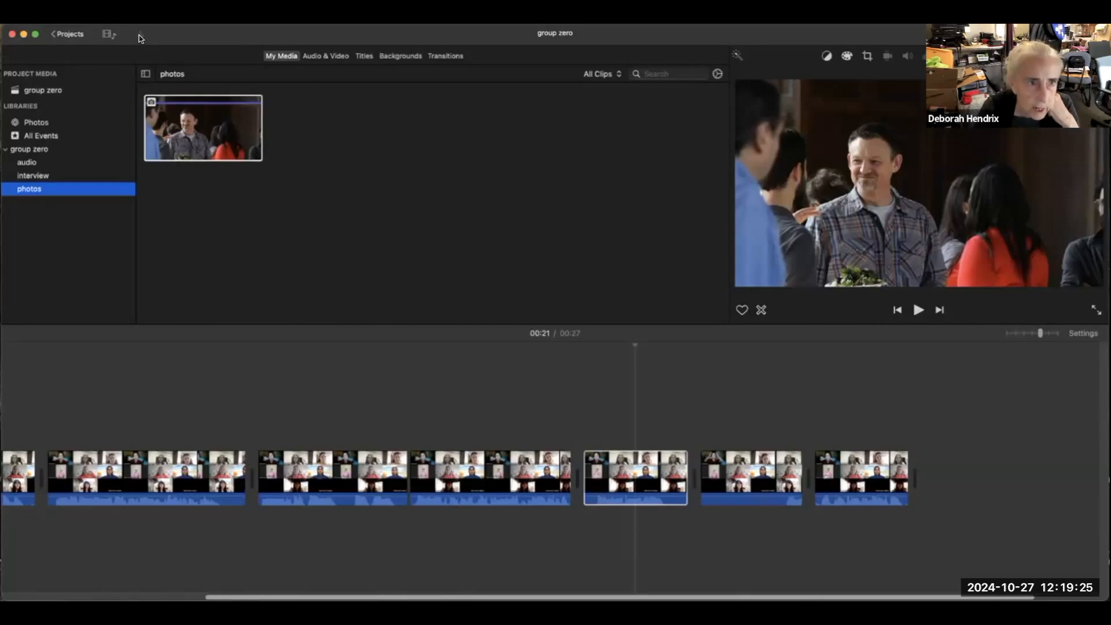
{"action": "left_click", "coordinate": [140, 35]}
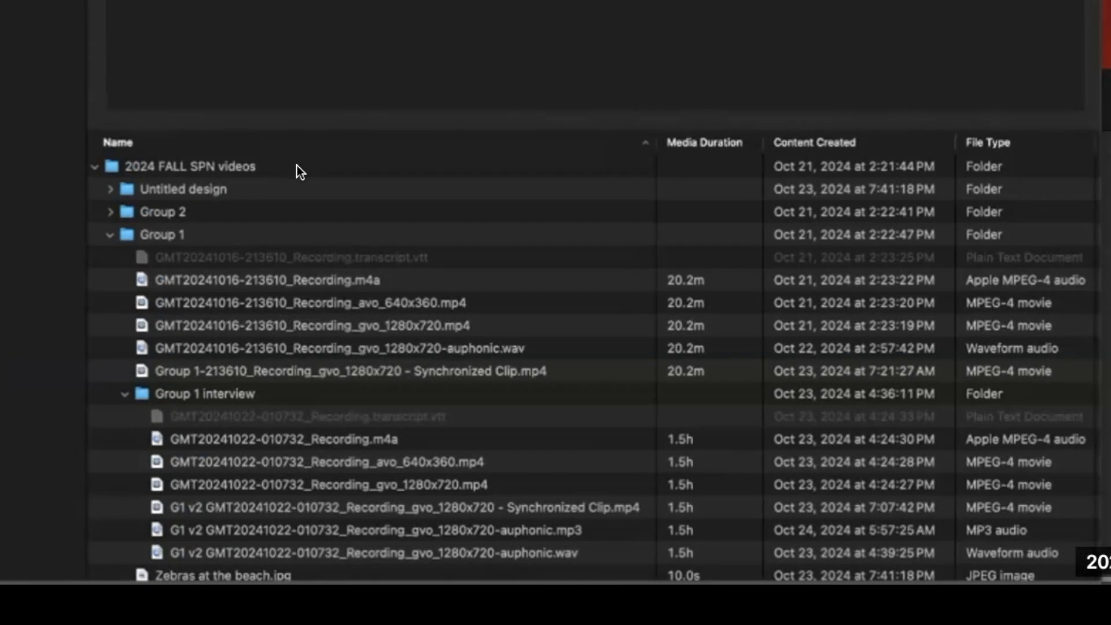
{"action": "scroll", "coordinate": [297, 166], "scroll_direction": "down", "scroll_amount": 10}
{"action": "scroll", "coordinate": [296, 165], "scroll_direction": "down", "scroll_amount": 7}
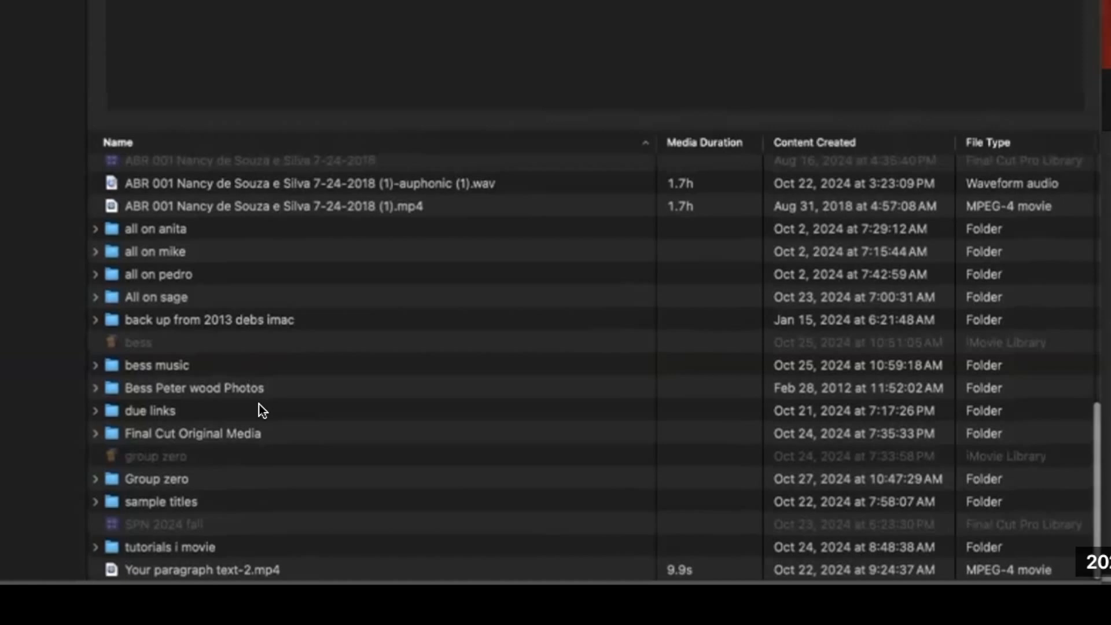
{"action": "left_click", "coordinate": [97, 479]}
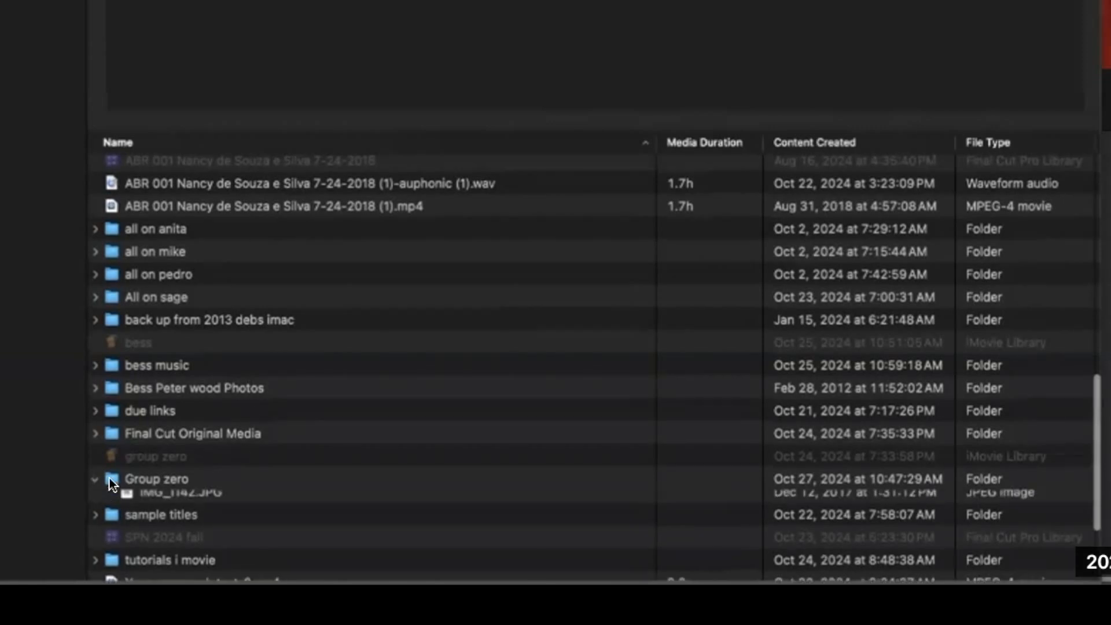
{"action": "scroll", "coordinate": [281, 455], "scroll_direction": "down", "scroll_amount": 4}
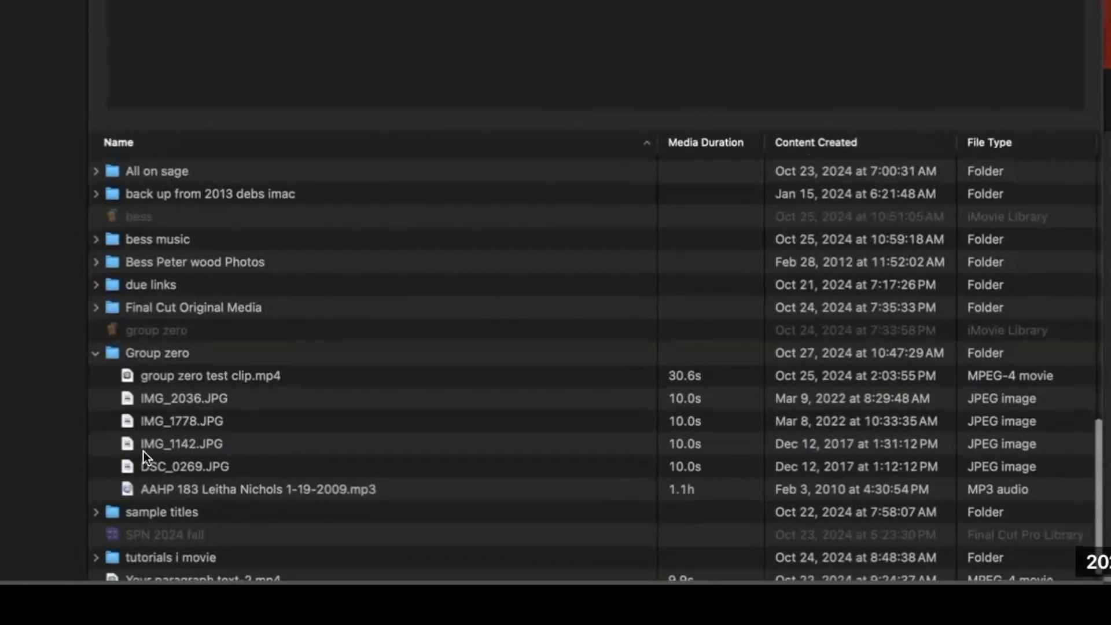
- Import IMG_2036.JPG, IMG_1778.JPG and IMG_1142.JPG from the Group zero folder into the photos event
{"action": "left_click", "coordinate": [130, 398]}
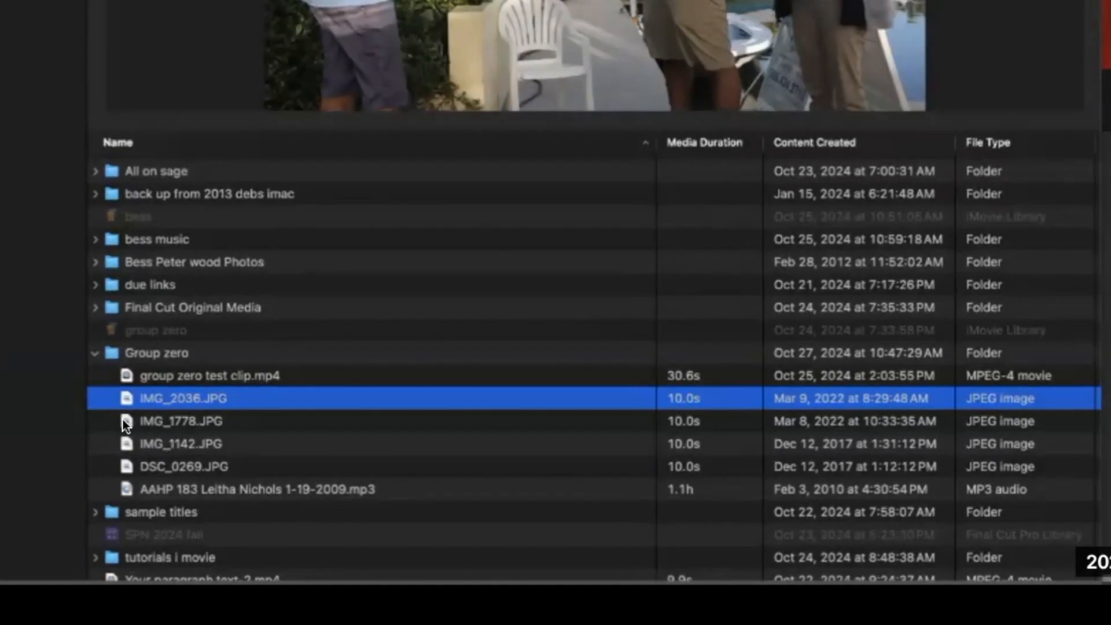
{"action": "left_click", "coordinate": [125, 421], "text": "shift"}
{"action": "left_click", "coordinate": [125, 443], "text": "shift"}
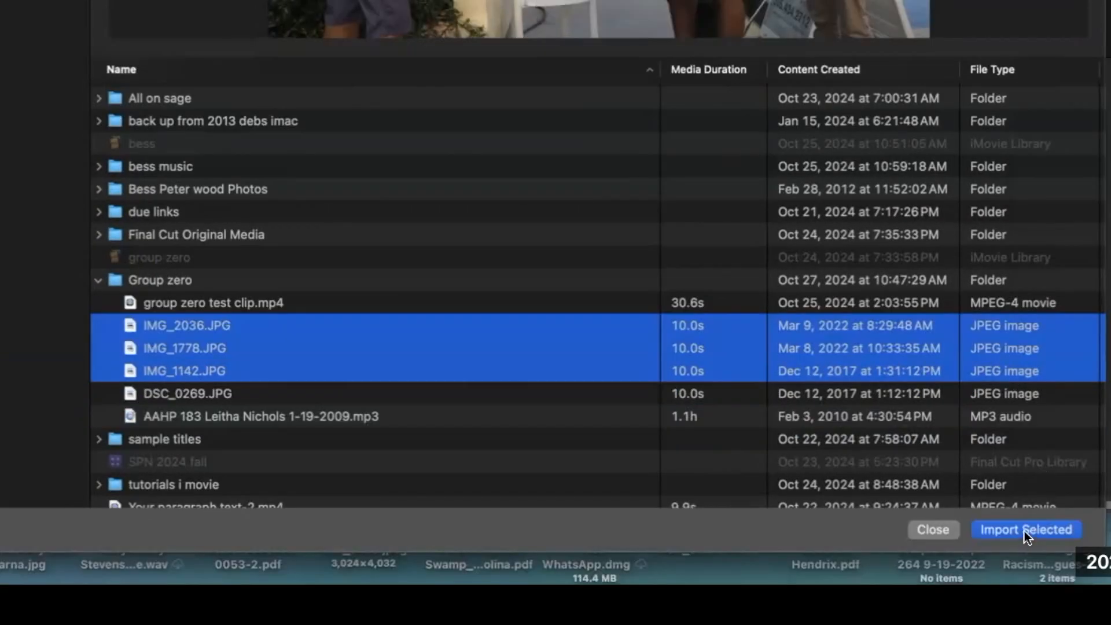
{"action": "left_click", "coordinate": [1024, 530]}
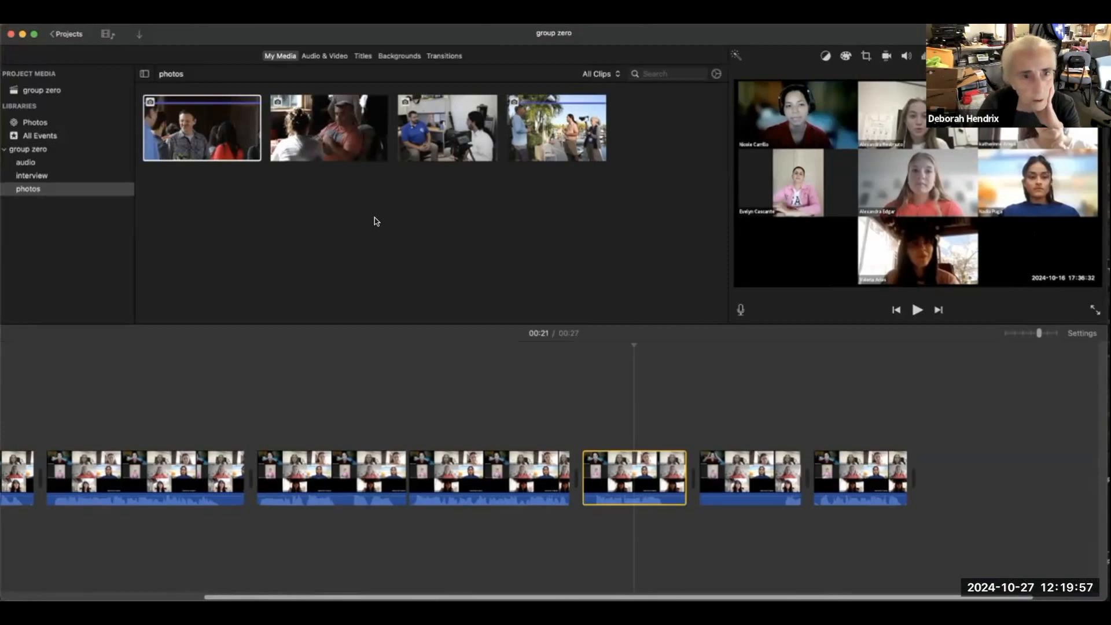
- Place IMG_1142 as a cutaway above the second half of the split clip, overlapping the following clip, and play it back
{"action": "left_click", "coordinate": [316, 131]}
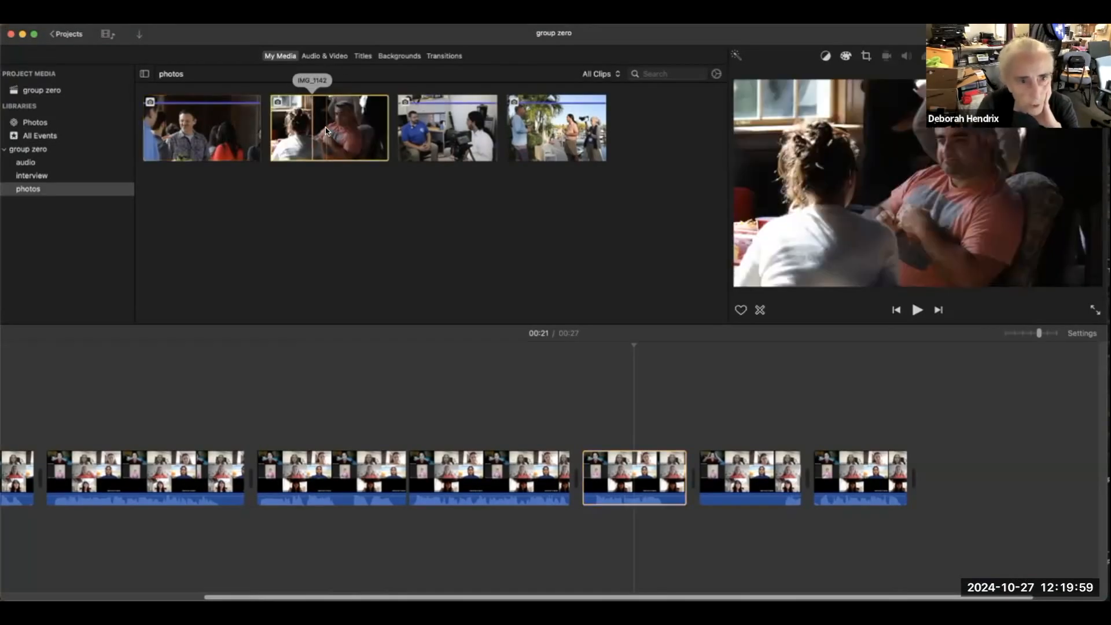
{"action": "left_click_drag", "start_coordinate": [316, 130], "coordinate": [496, 402]}
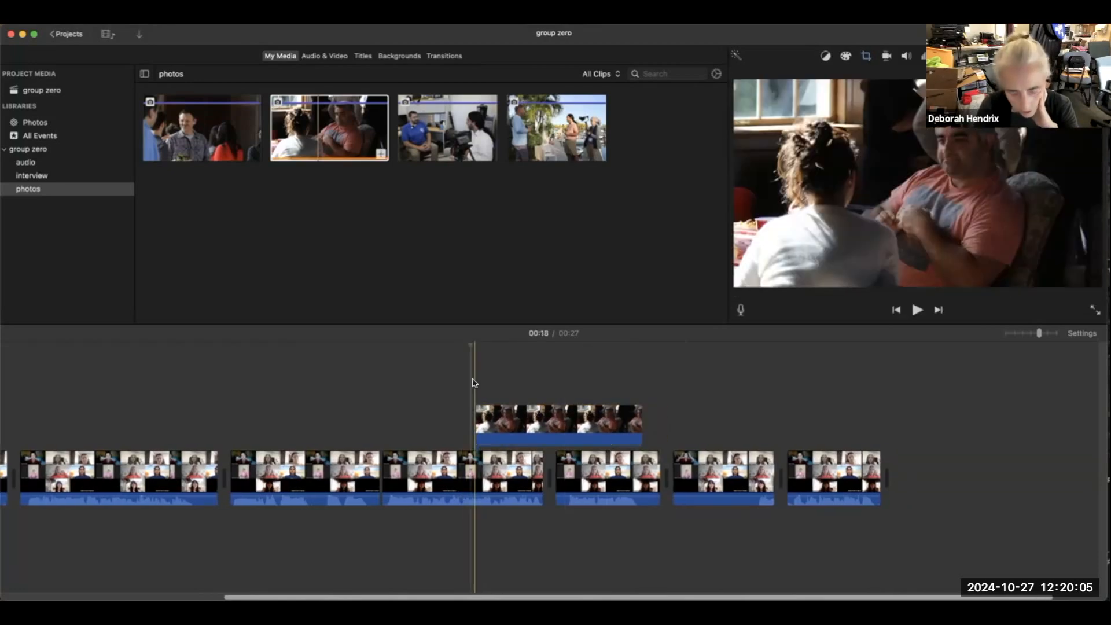
{"action": "key", "text": "space"}
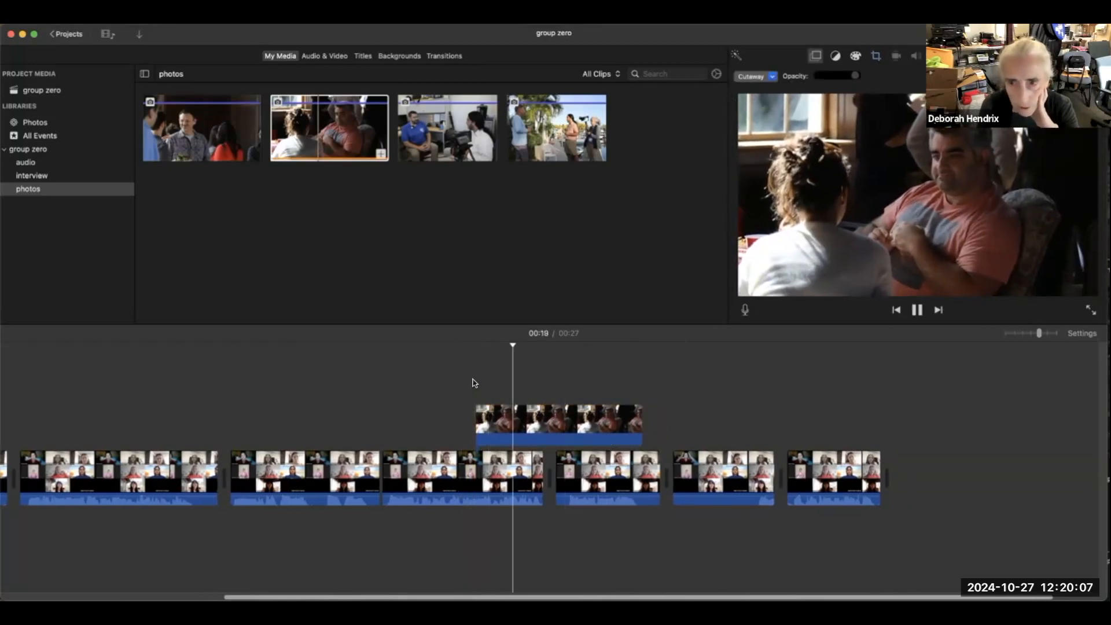
{"action": "key", "text": "space"}
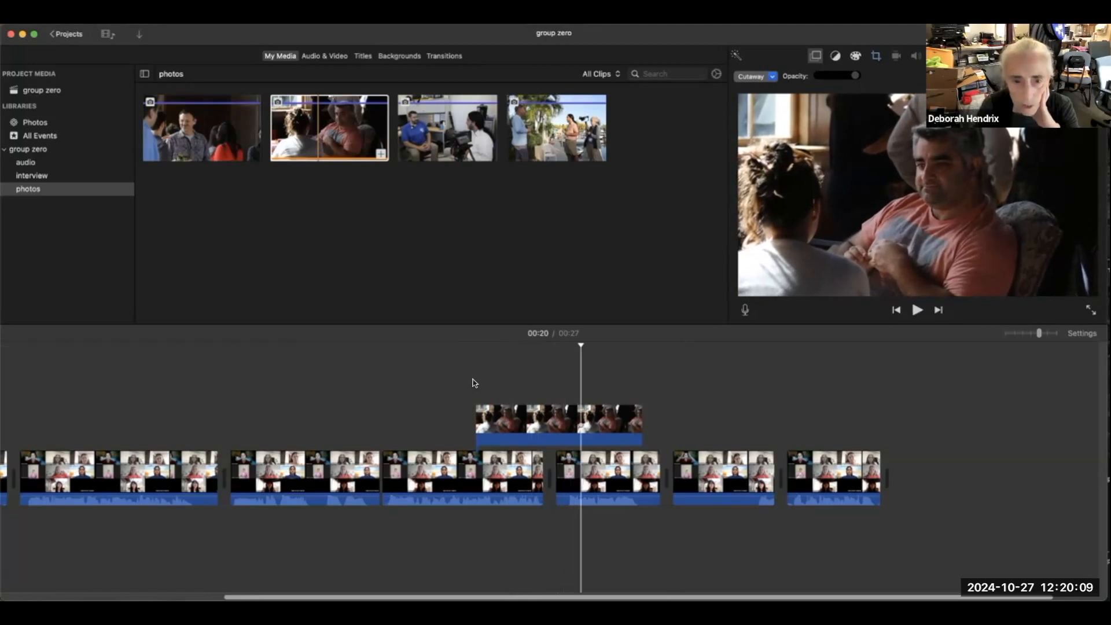
- Change the photo cutaway from Ken Burns to Crop to Fill and frame it tightly on the man in the pink shirt
{"action": "left_click", "coordinate": [554, 423]}
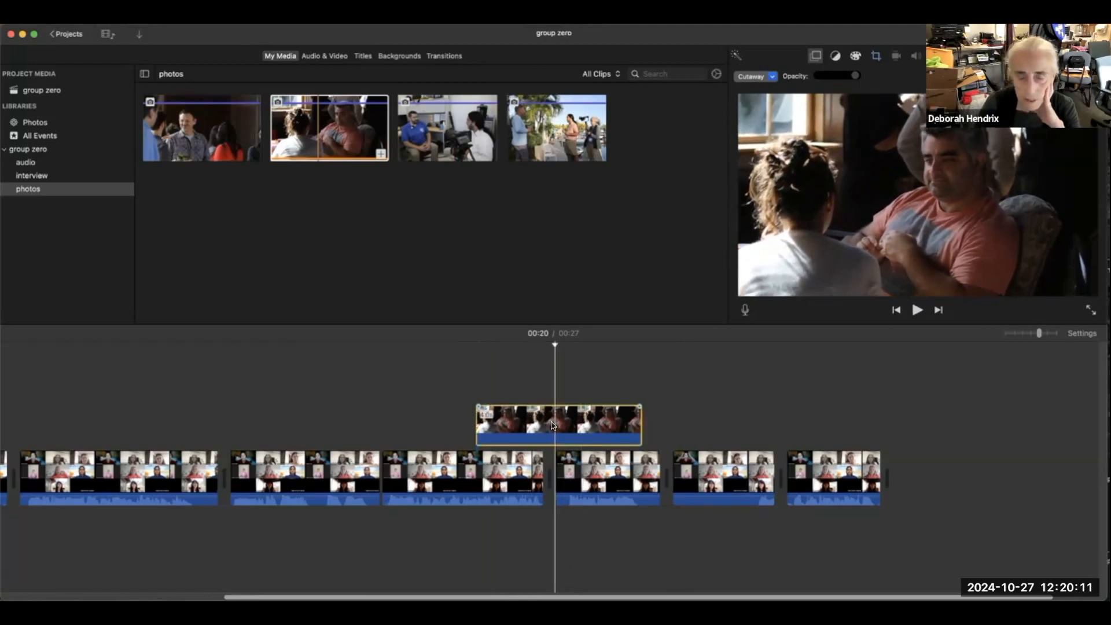
{"action": "scroll", "coordinate": [552, 425], "scroll_direction": "right", "scroll_amount": 2}
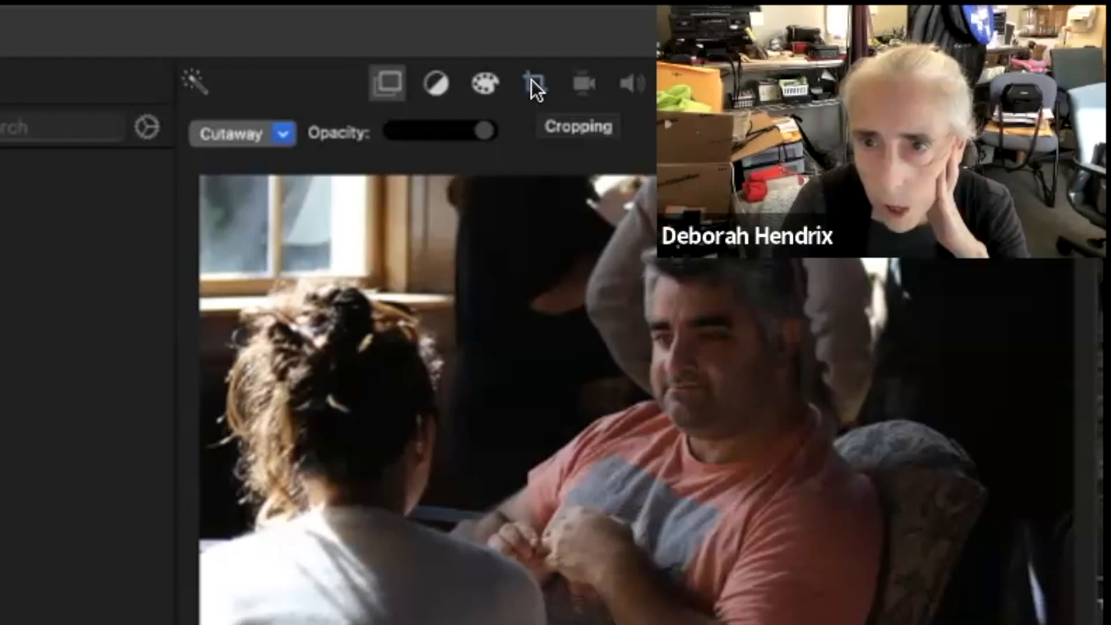
{"action": "left_click", "coordinate": [531, 81]}
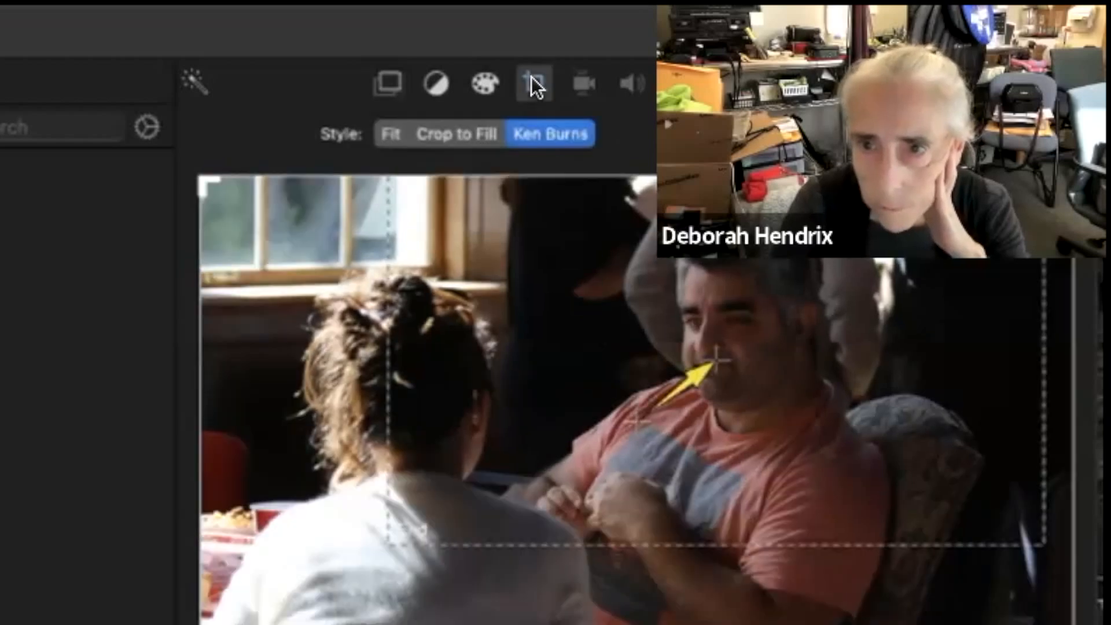
{"action": "left_click", "coordinate": [478, 131]}
{"action": "left_click_drag", "start_coordinate": [201, 183], "coordinate": [533, 347]}
{"action": "left_click_drag", "start_coordinate": [592, 327], "coordinate": [585, 231]}
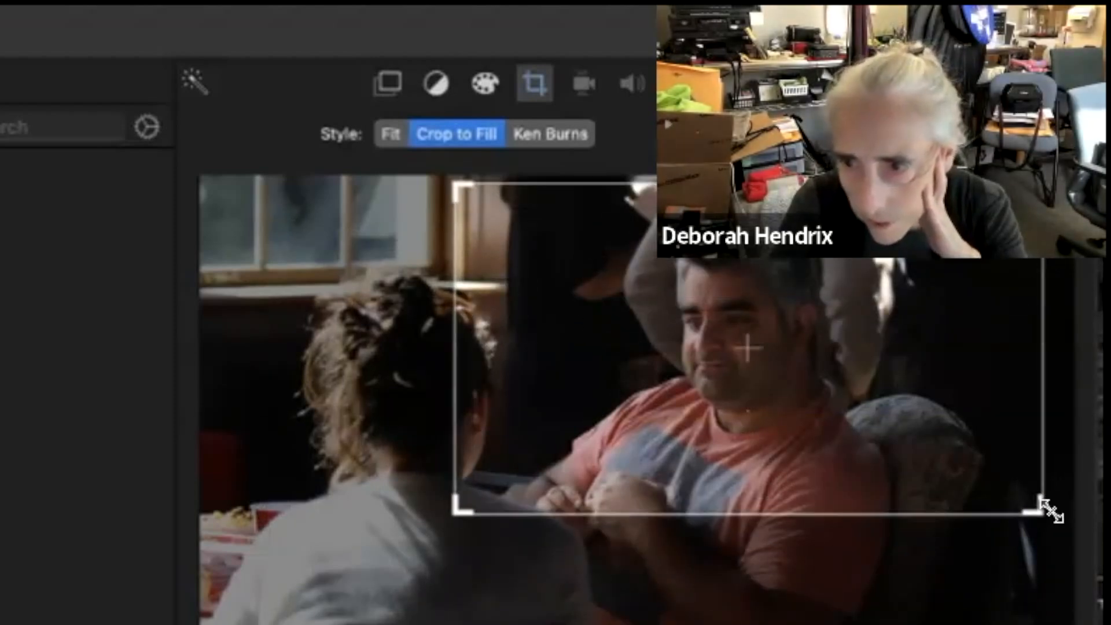
{"action": "left_click_drag", "start_coordinate": [1032, 501], "coordinate": [958, 463]}
{"action": "left_click_drag", "start_coordinate": [897, 411], "coordinate": [921, 411]}
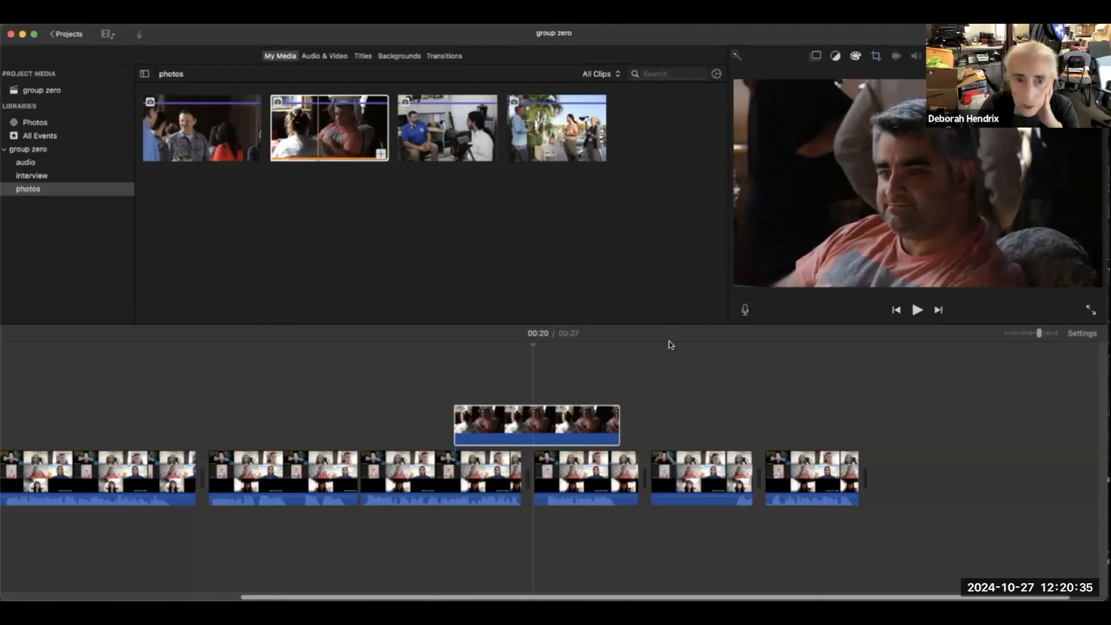
- Play the timeline from just before the cropped photo cutaway until it returns to the interview
{"action": "left_click", "coordinate": [421, 375]}
{"action": "key", "text": "space"}
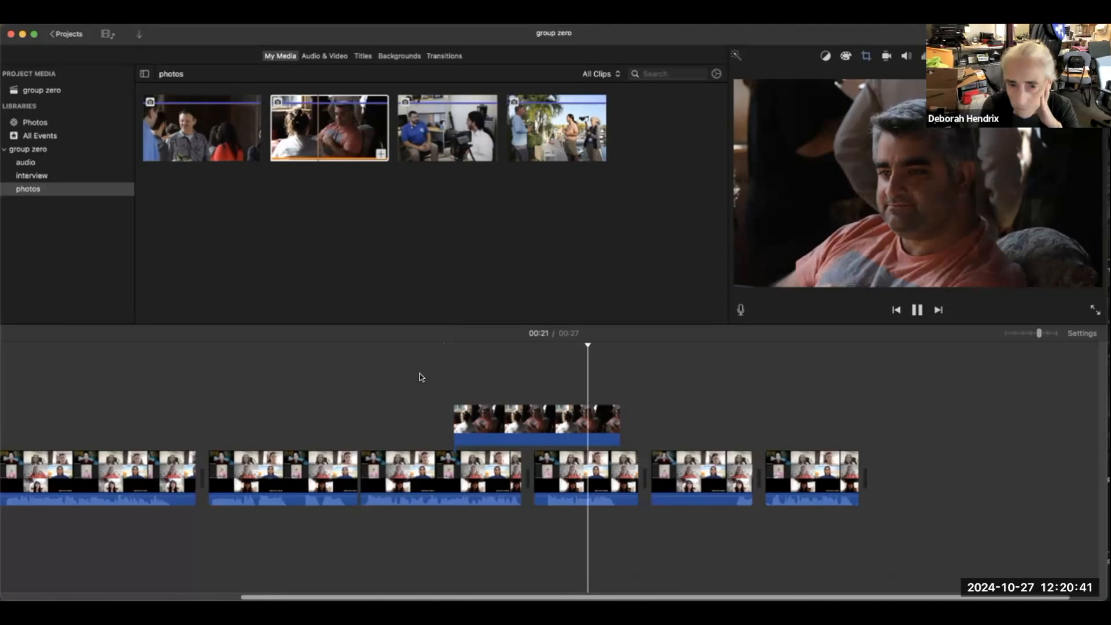
{"action": "key", "text": "space"}
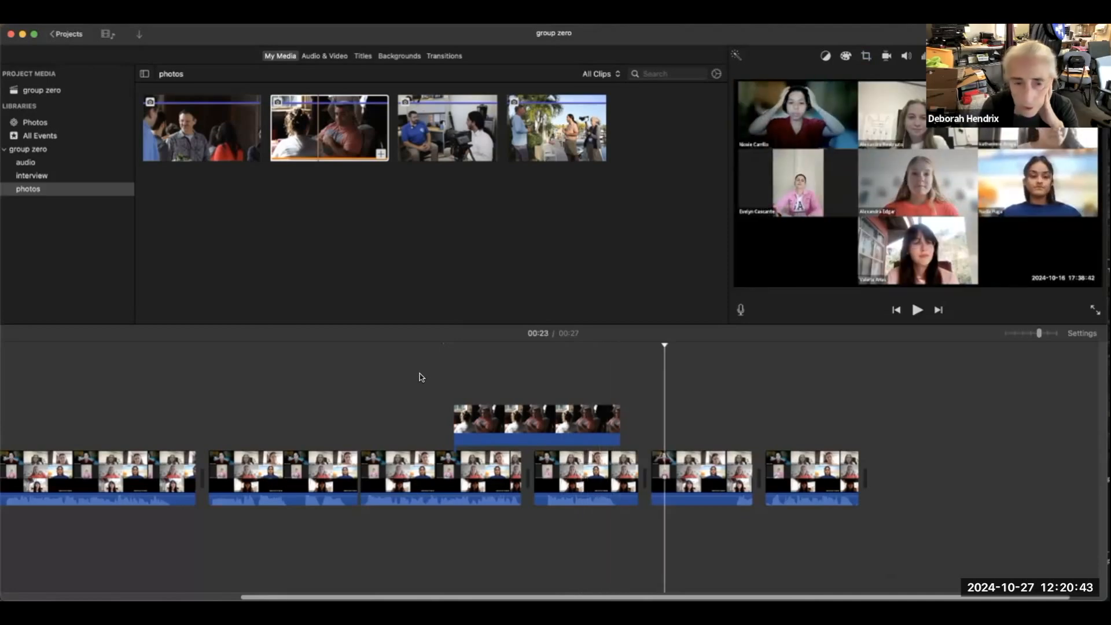
- Add a short fade-in and a matching fade-out to the photo cutaway and play through it to check the fades
{"action": "left_click", "coordinate": [514, 412]}
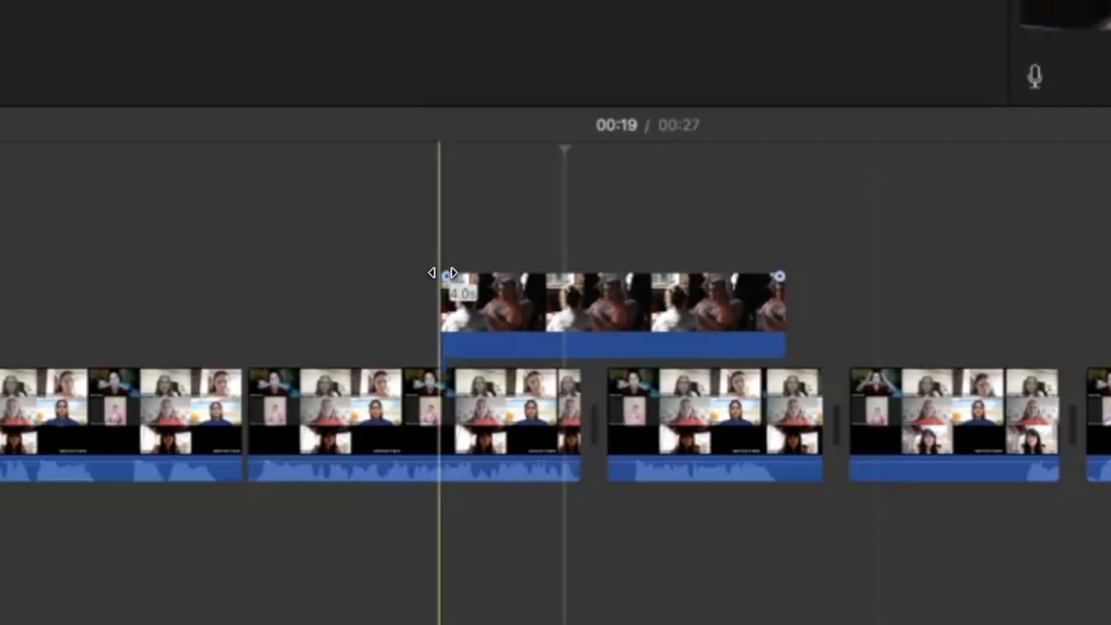
{"action": "left_click_drag", "start_coordinate": [445, 272], "coordinate": [490, 276]}
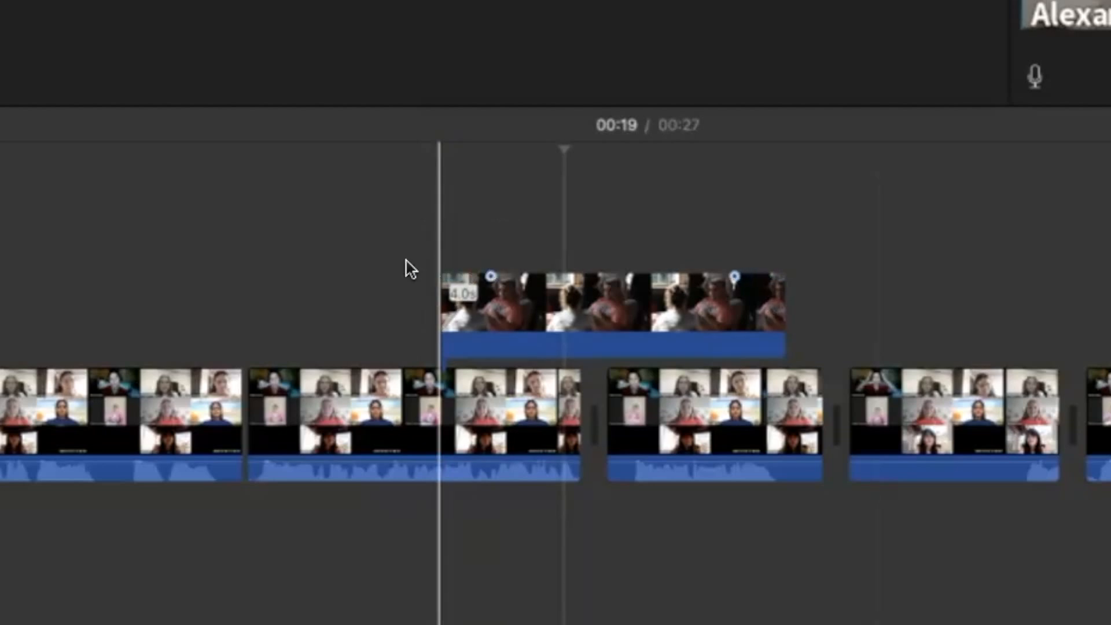
{"action": "left_click", "coordinate": [387, 258]}
{"action": "key", "text": "space"}
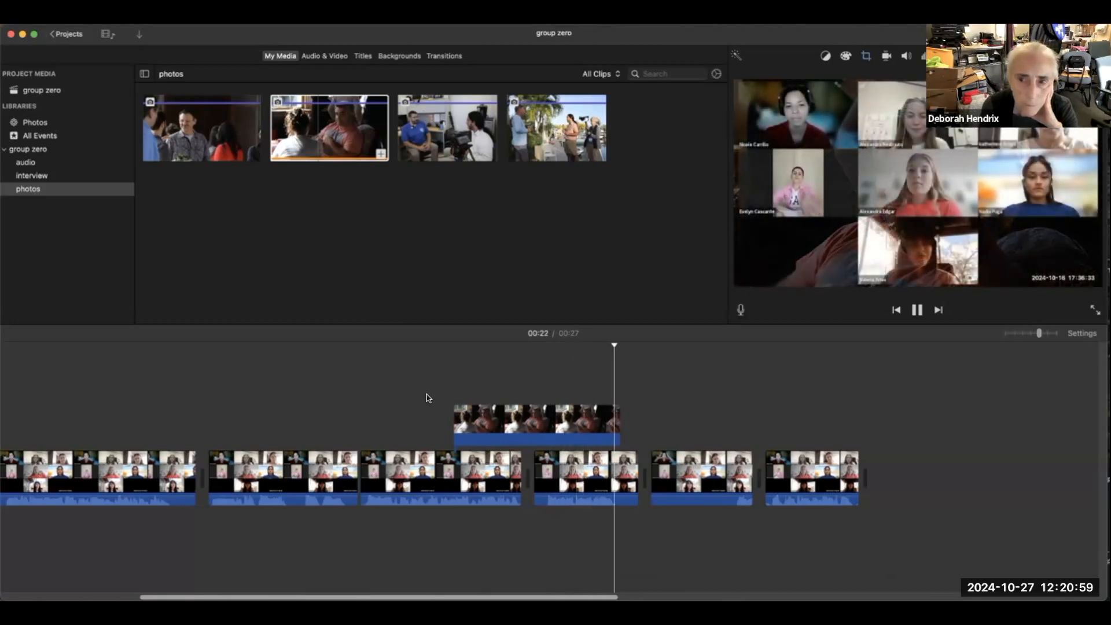
{"action": "key", "text": "space"}
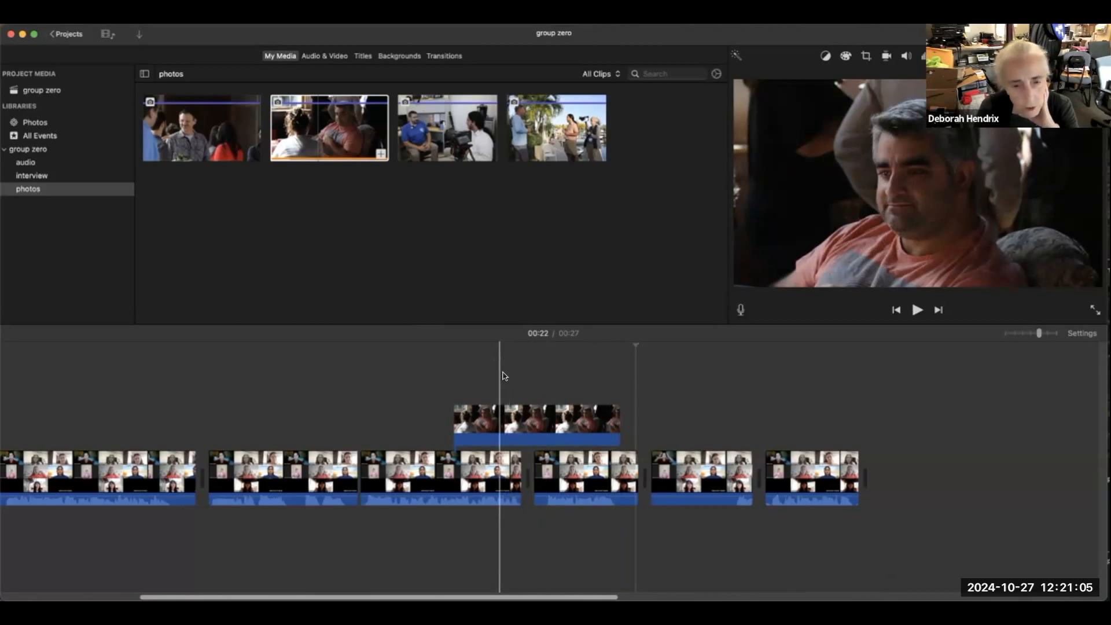
- Delete the photo cutaway from above the interview clips
{"action": "left_click", "coordinate": [528, 417]}
{"action": "key", "text": "Delete"}
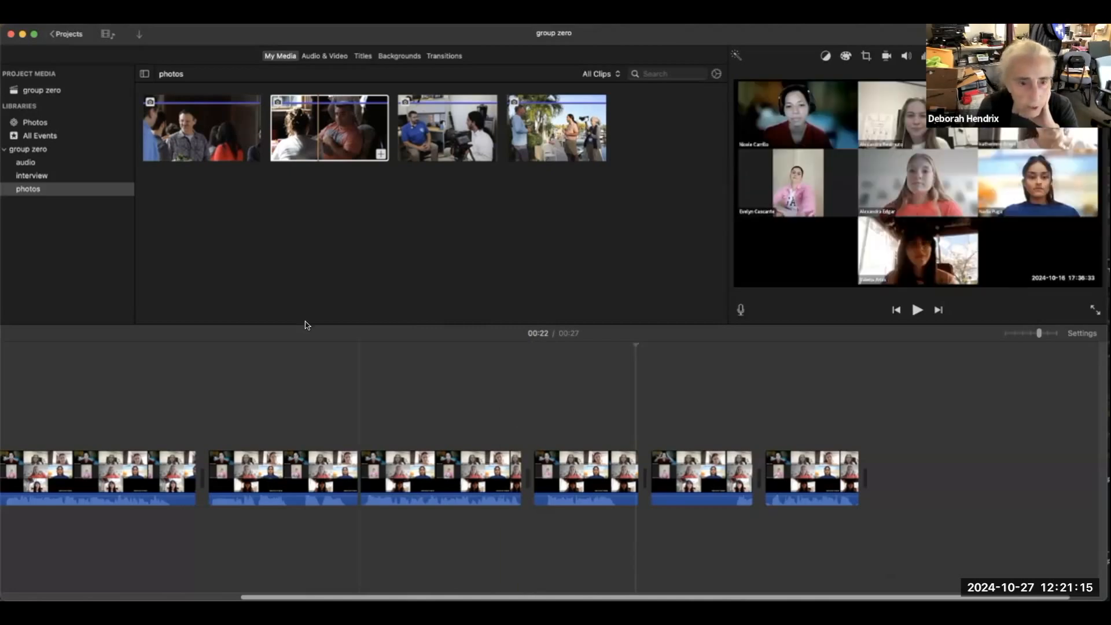
- Insert the Industrial background into the main track just before the last two interview clips
{"action": "scroll", "coordinate": [544, 426], "scroll_direction": "left", "scroll_amount": 2}
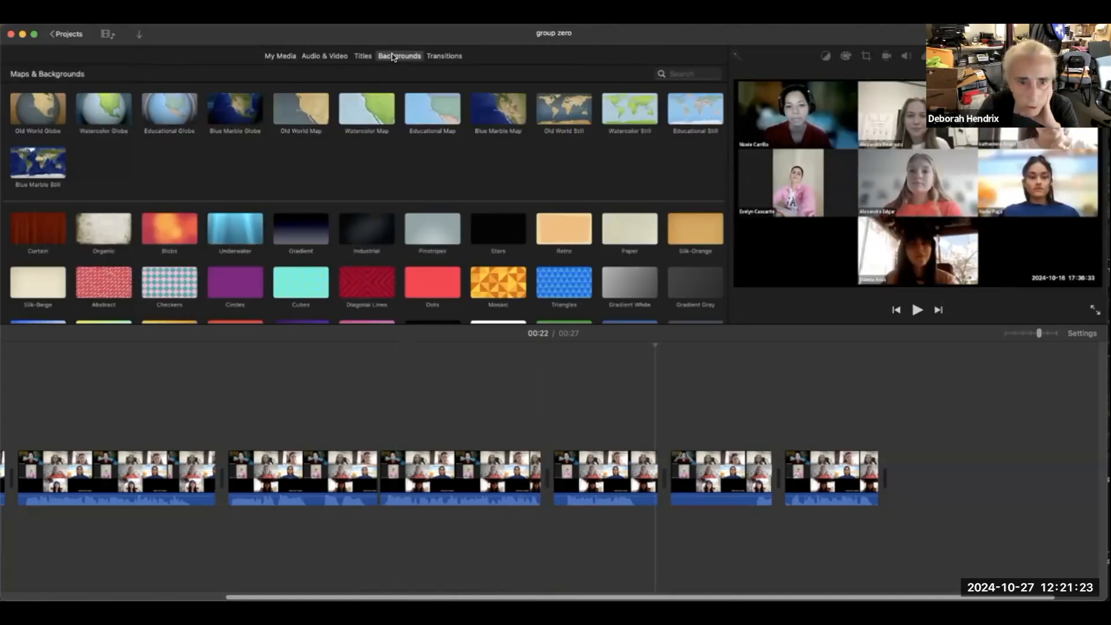
{"action": "scroll", "coordinate": [300, 264], "scroll_direction": "down", "scroll_amount": 2}
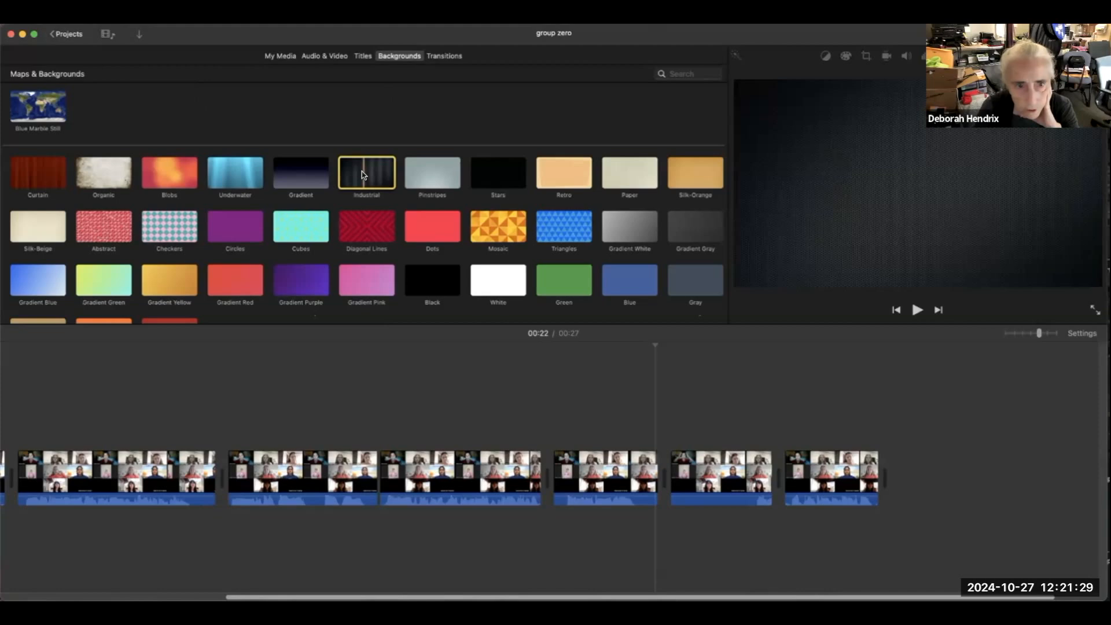
{"action": "left_click_drag", "start_coordinate": [366, 182], "coordinate": [667, 472]}
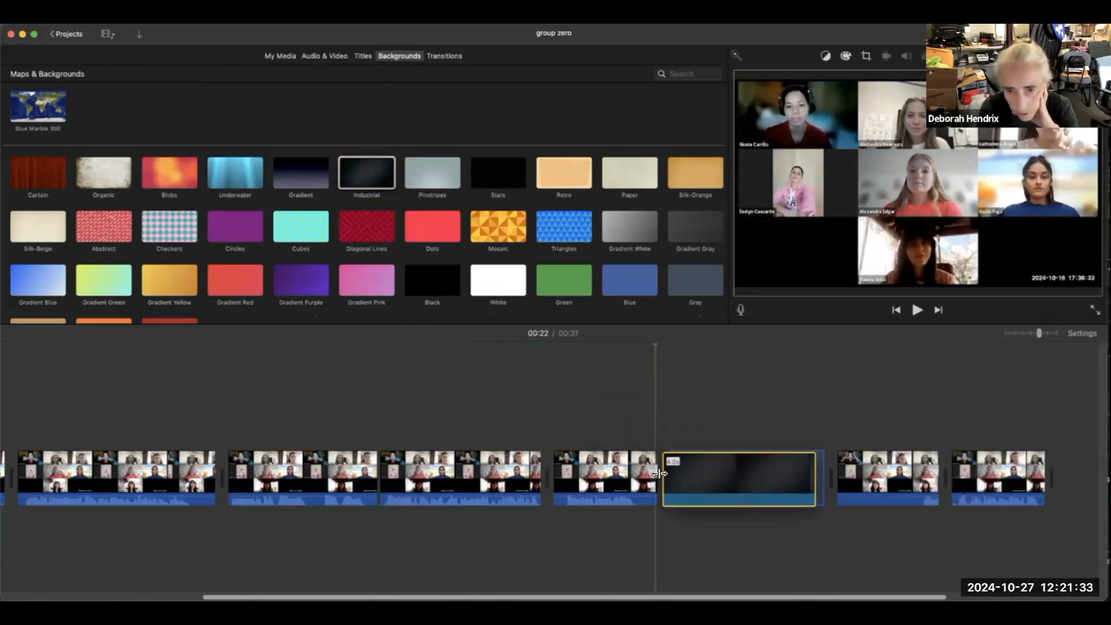
{"action": "left_click", "coordinate": [671, 416]}
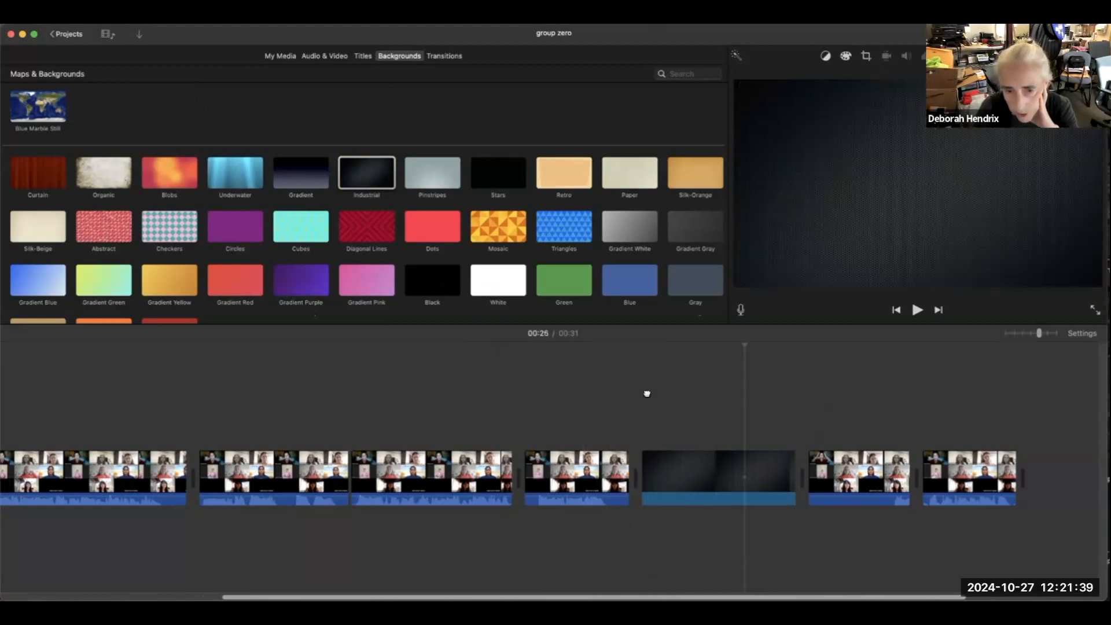
- Search the titles for "line", add the Line title above the Industrial background, and trim it to end with the background
{"action": "scroll", "coordinate": [602, 369], "scroll_direction": "right", "scroll_amount": 1}
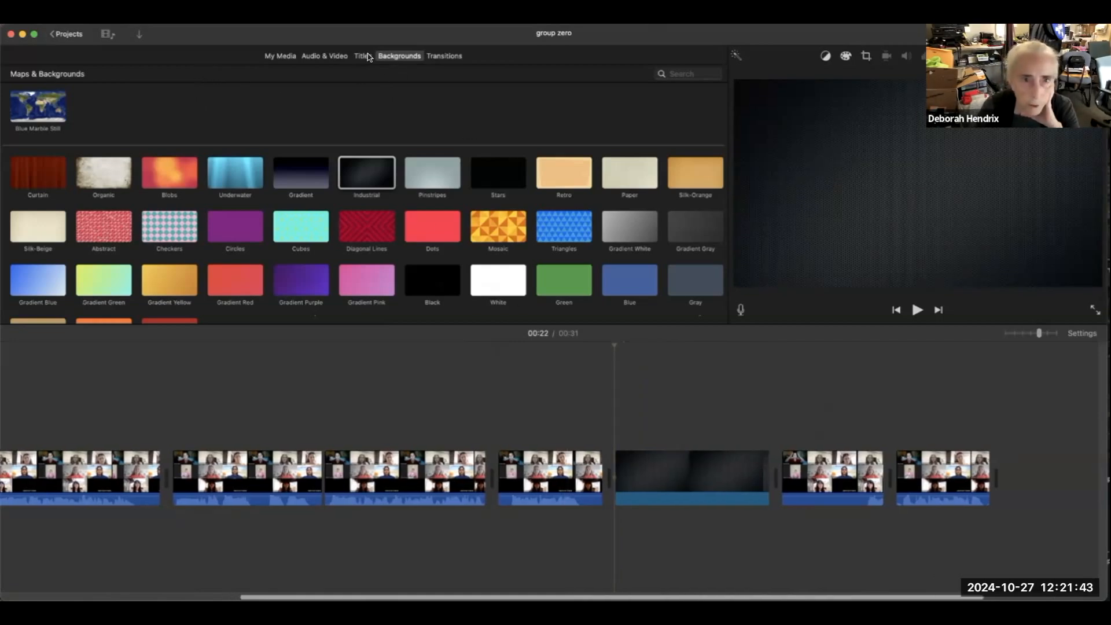
{"action": "left_click", "coordinate": [363, 56]}
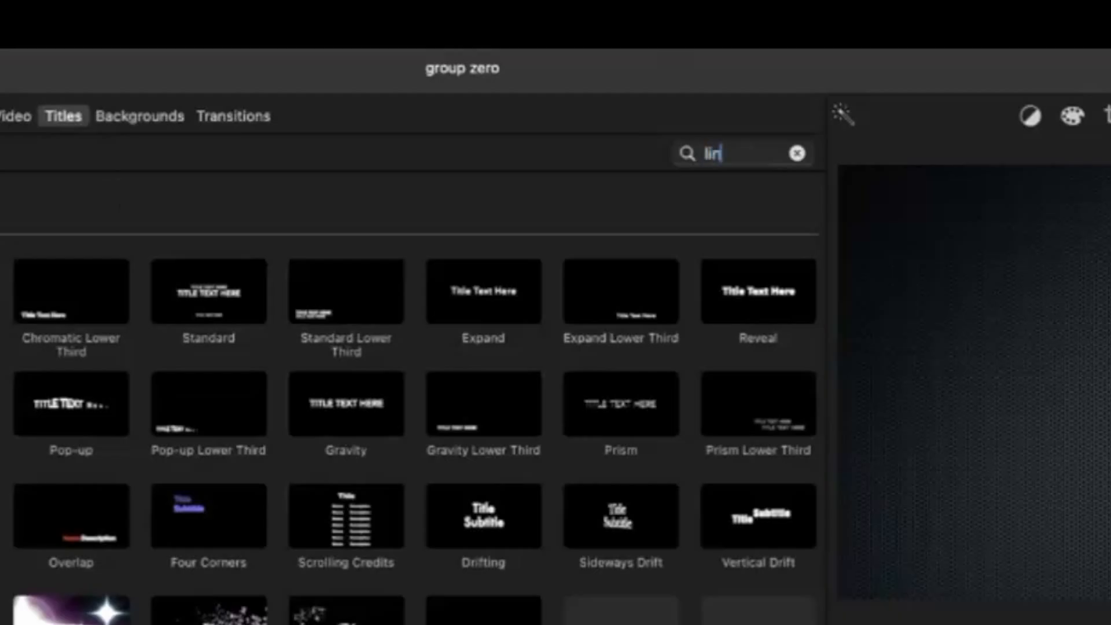
{"action": "type", "text": "e"}
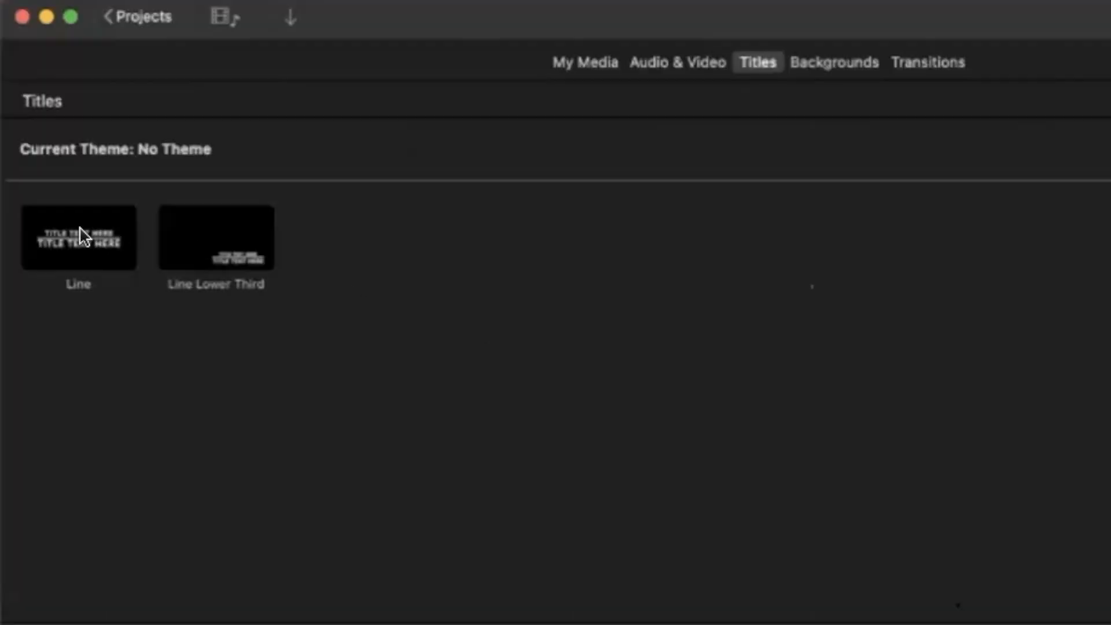
{"action": "left_click_drag", "start_coordinate": [119, 252], "coordinate": [691, 389]}
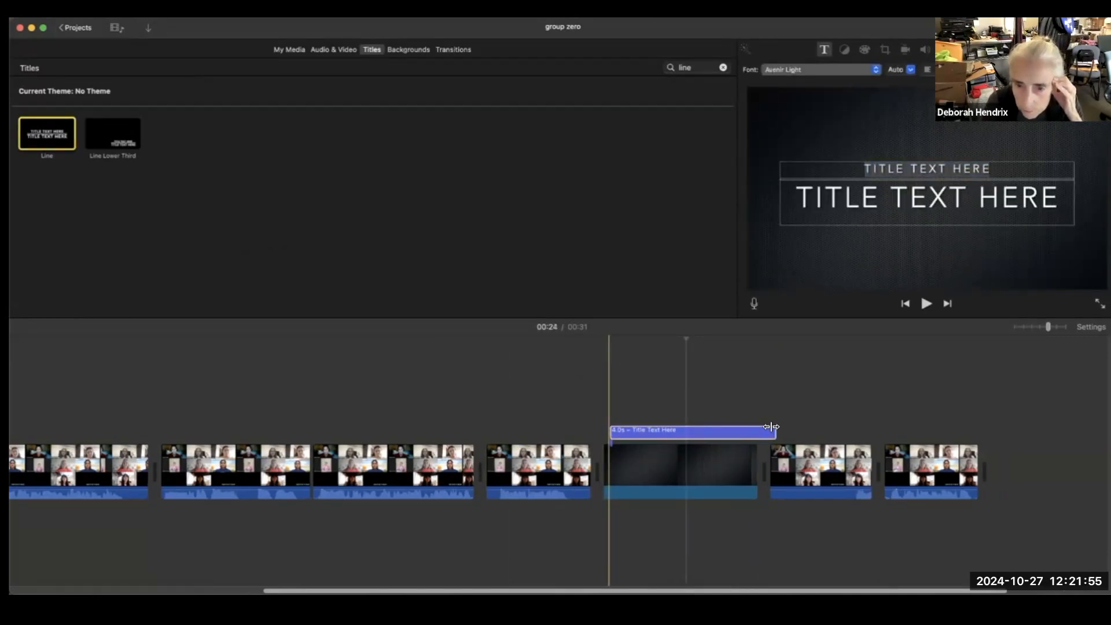
{"action": "left_click_drag", "start_coordinate": [772, 427], "coordinate": [752, 428]}
{"action": "left_click", "coordinate": [551, 375]}
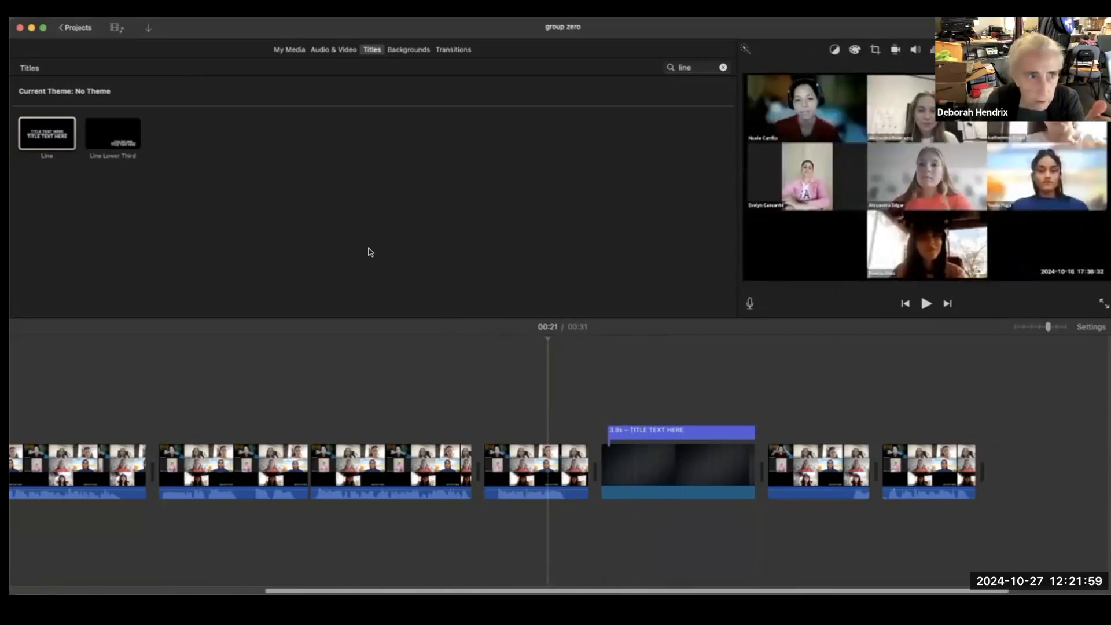
- Import the AAHP 183 MP3 recording from the Group zero folder on the pond drive into the audio event
{"action": "left_click", "coordinate": [294, 50]}
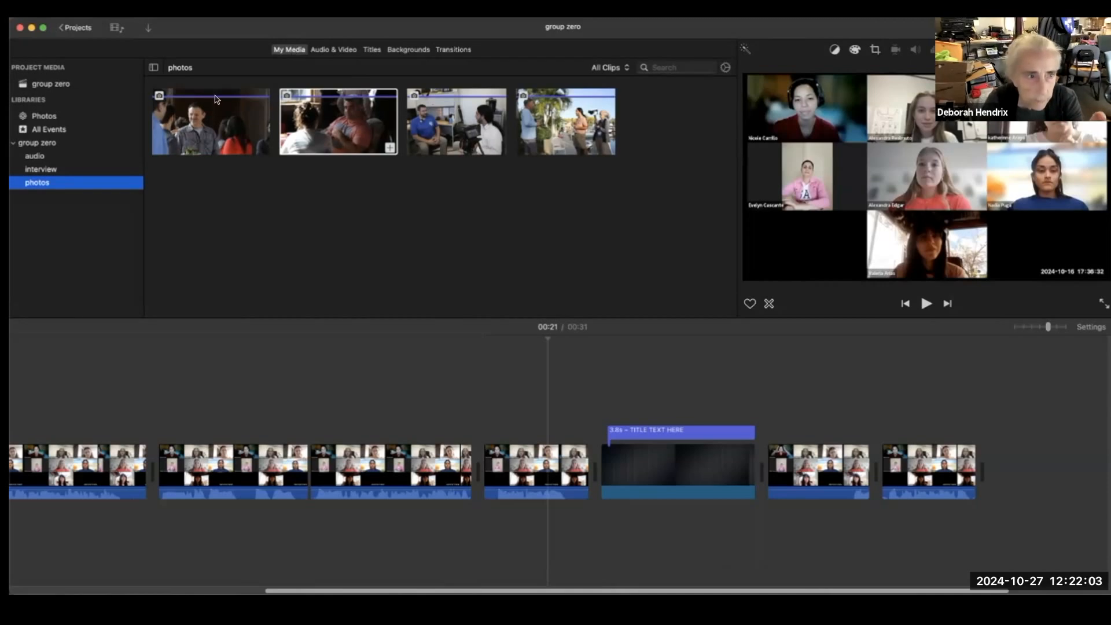
{"action": "left_click", "coordinate": [91, 155]}
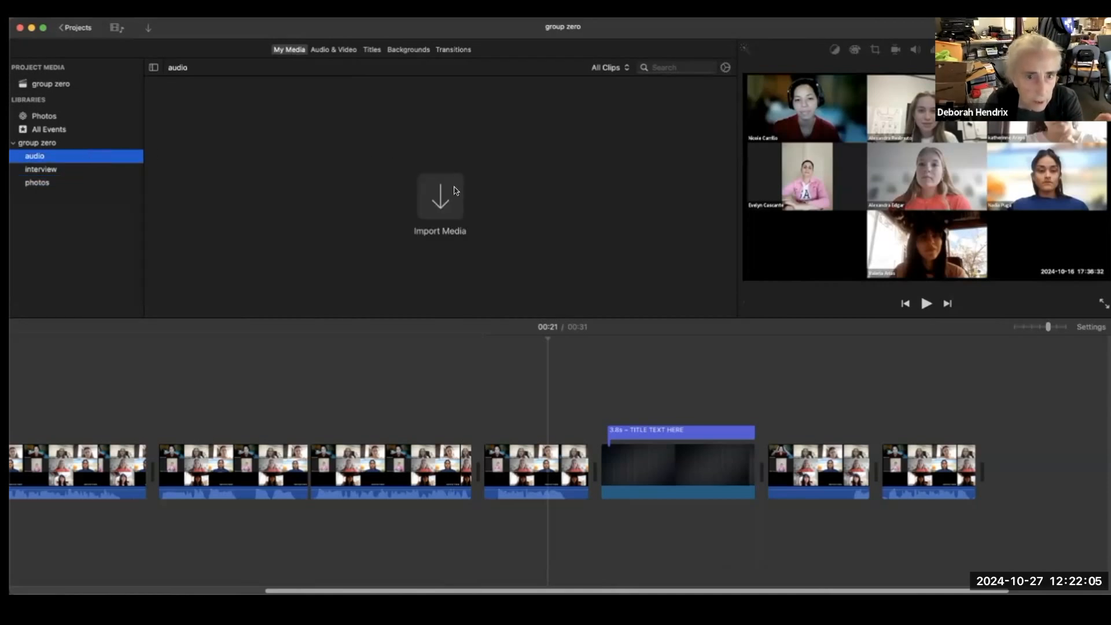
{"action": "left_click", "coordinate": [438, 202]}
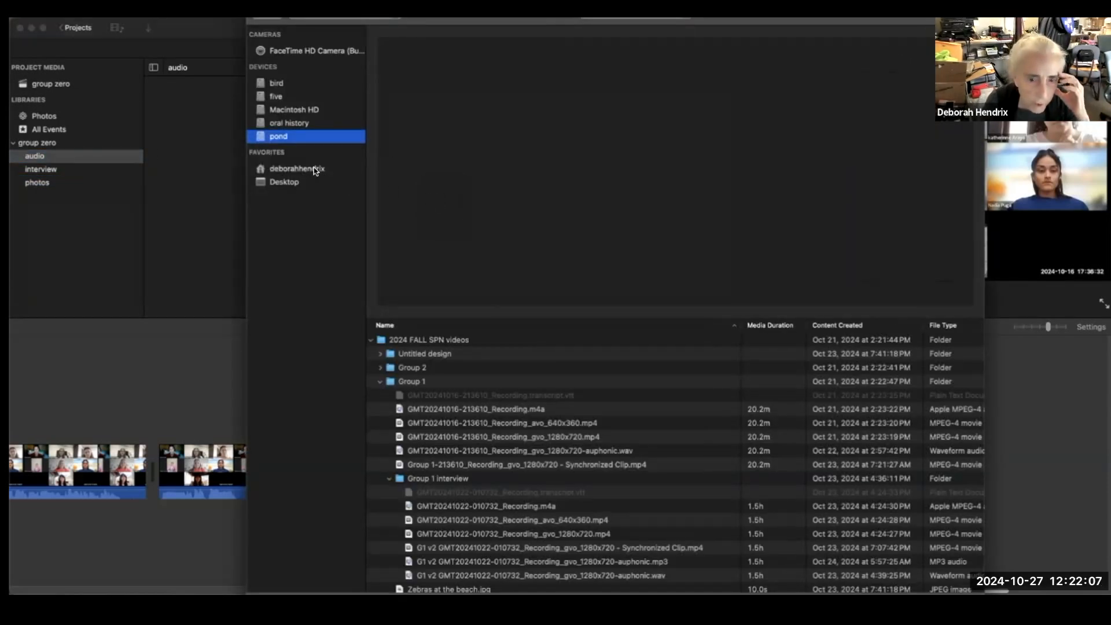
{"action": "scroll", "coordinate": [512, 422], "scroll_direction": "down", "scroll_amount": 8}
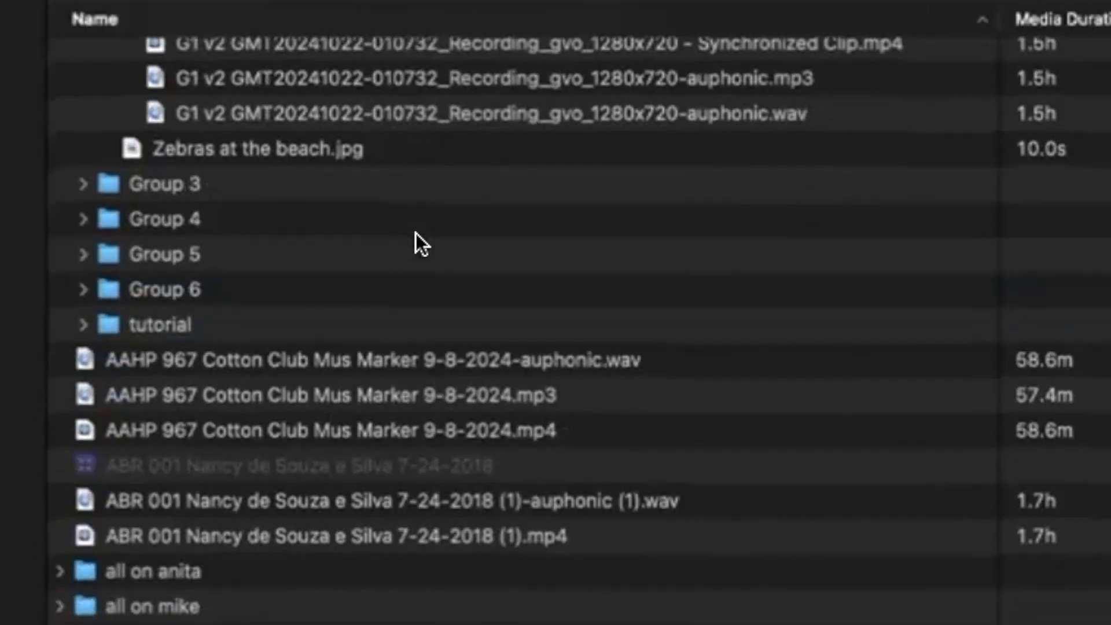
{"action": "scroll", "coordinate": [416, 233], "scroll_direction": "down", "scroll_amount": 10}
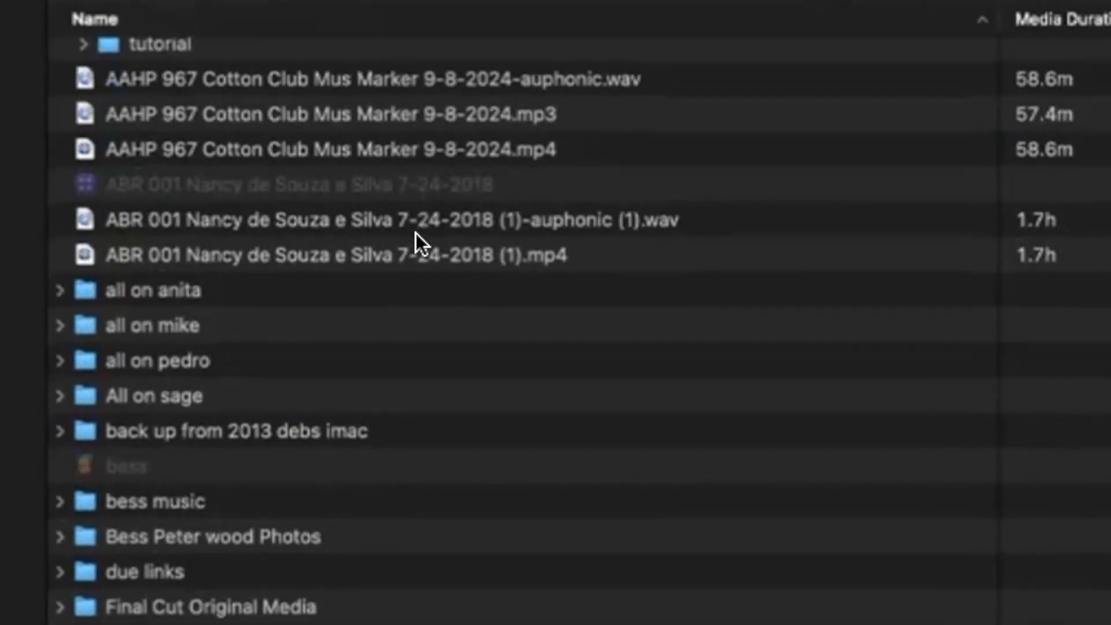
{"action": "scroll", "coordinate": [416, 233], "scroll_direction": "down", "scroll_amount": 1}
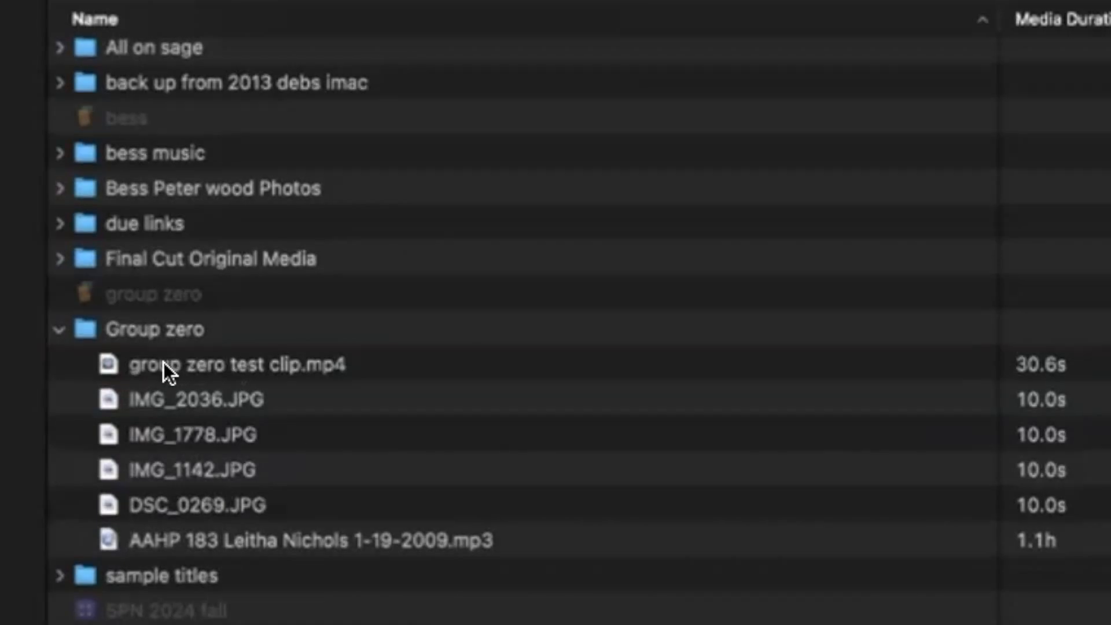
{"action": "scroll", "coordinate": [261, 547], "scroll_direction": "up", "scroll_amount": 2}
{"action": "left_click", "coordinate": [260, 550]}
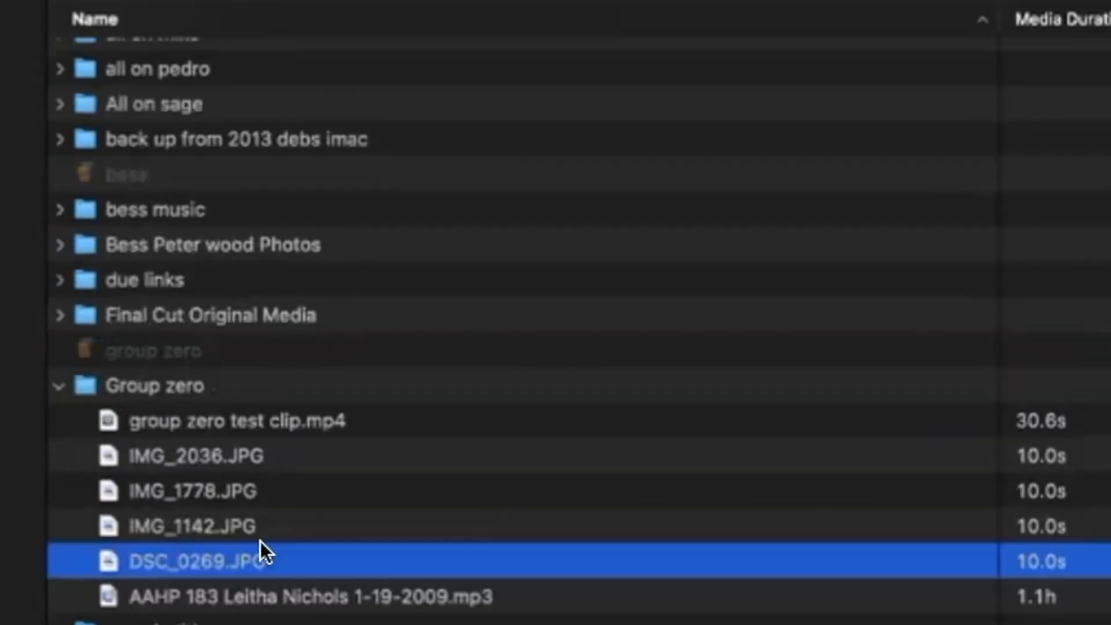
{"action": "left_click", "coordinate": [286, 593]}
{"action": "scroll", "coordinate": [694, 509], "scroll_direction": "right", "scroll_amount": 1}
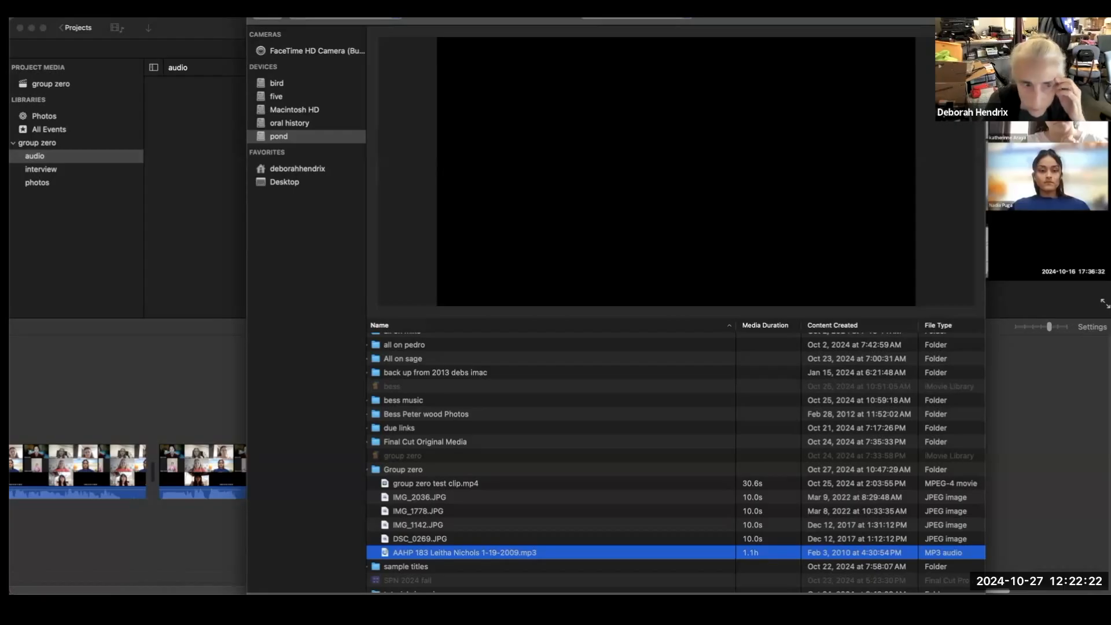
{"action": "left_click", "coordinate": [920, 580]}
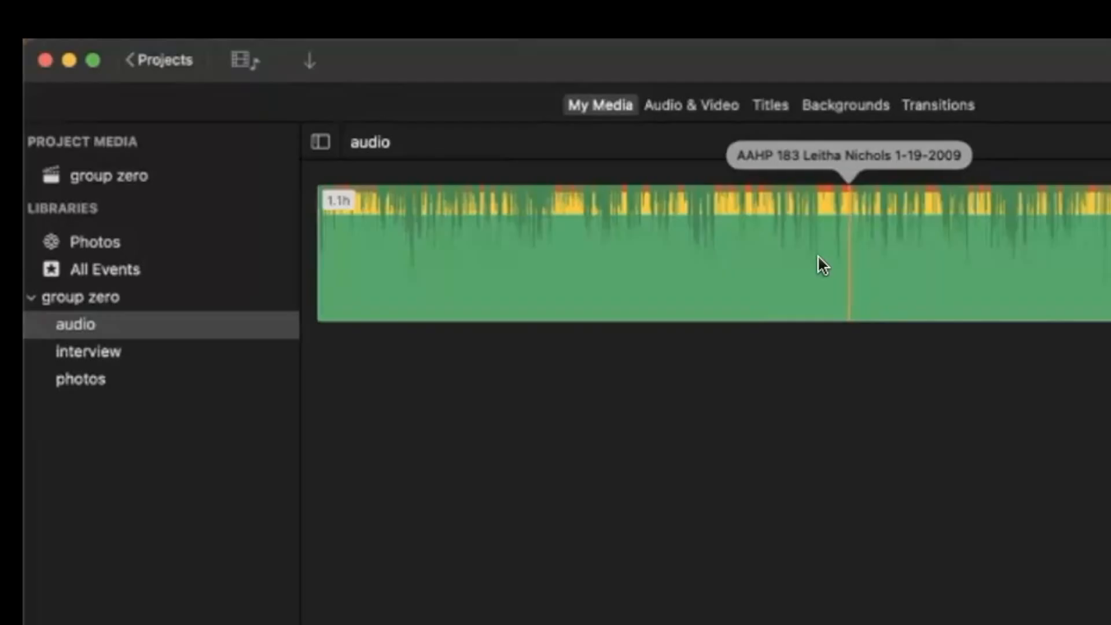
- Browse the built-in sound effects and narrow the list to the Theme Music folder
{"action": "left_click", "coordinate": [702, 105]}
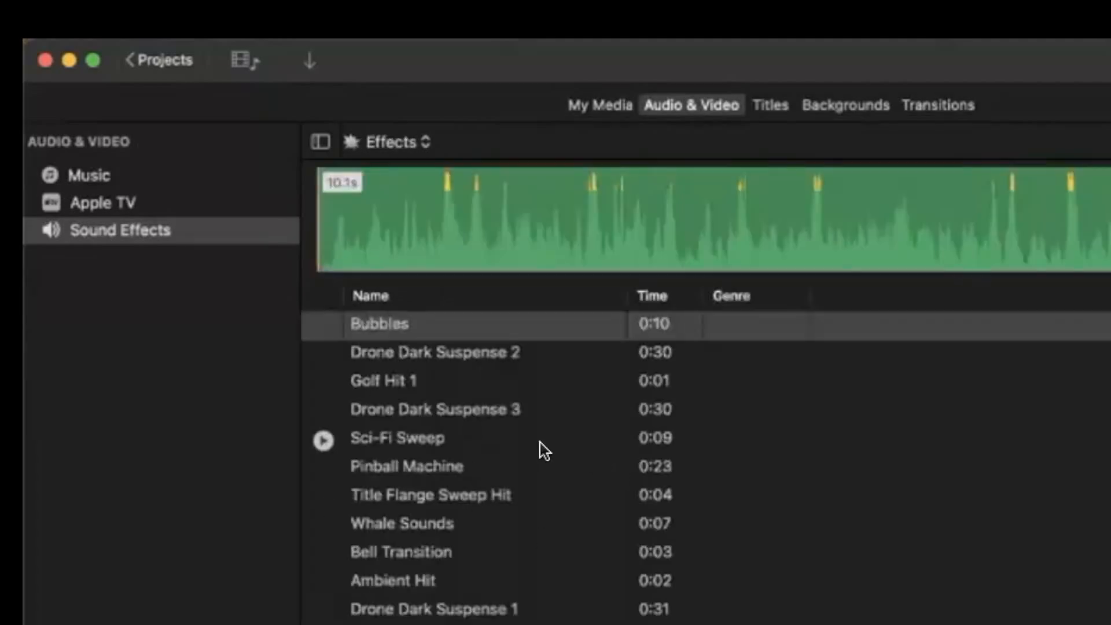
{"action": "scroll", "coordinate": [544, 451], "scroll_direction": "down", "scroll_amount": 20}
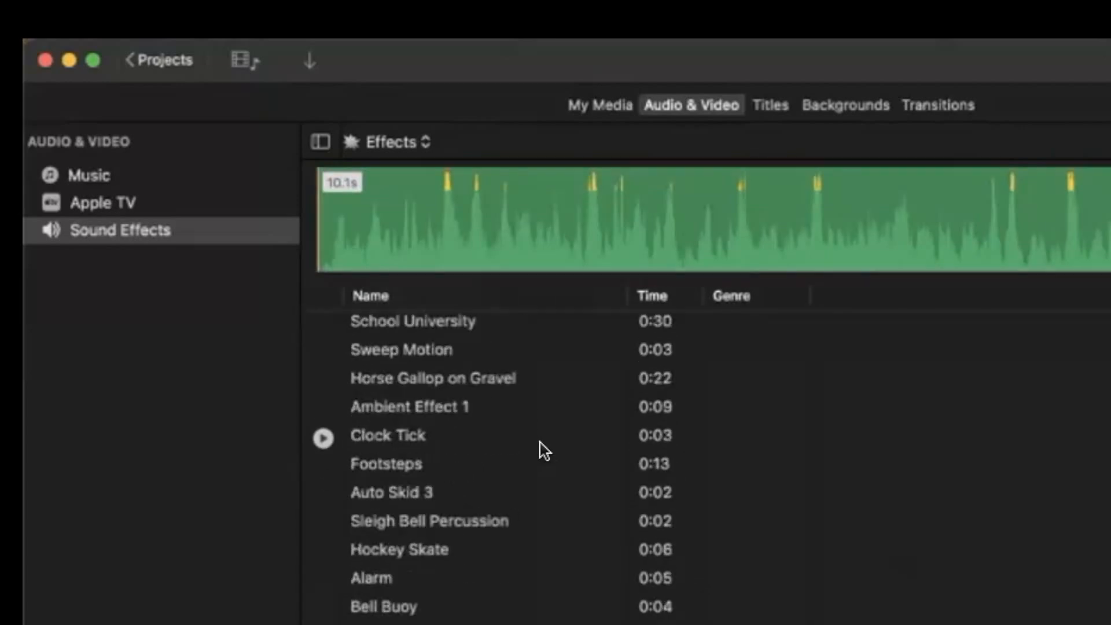
{"action": "scroll", "coordinate": [544, 450], "scroll_direction": "up", "scroll_amount": 2}
{"action": "left_click", "coordinate": [426, 144]}
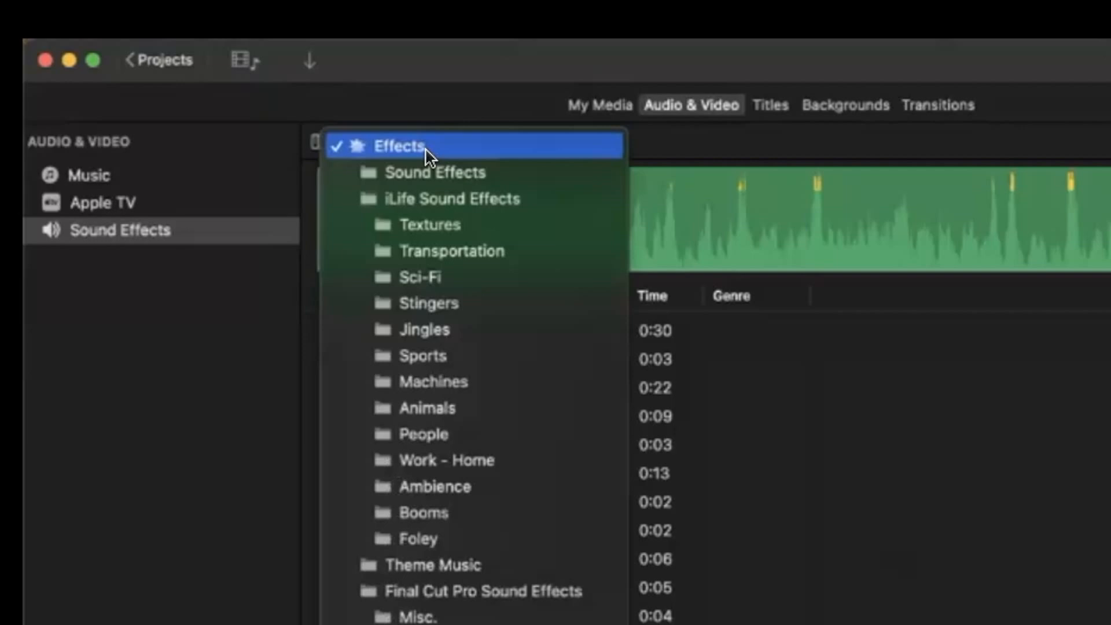
{"action": "left_click", "coordinate": [467, 570]}
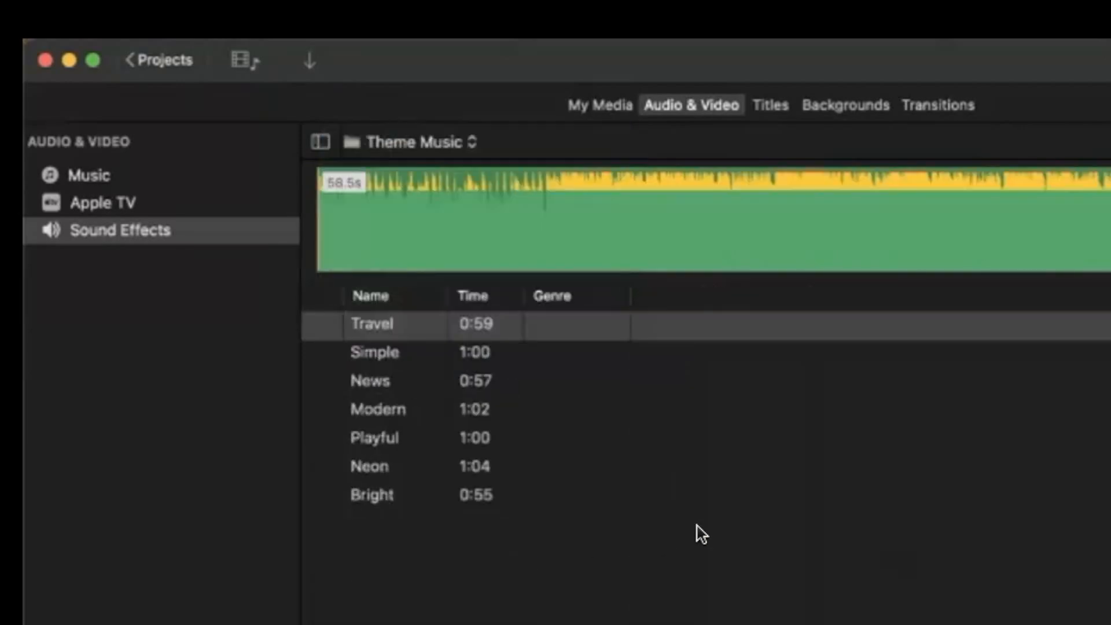
- Preview the beginning of the News theme music track
{"action": "left_click", "coordinate": [383, 386]}
{"action": "left_click", "coordinate": [322, 383]}
{"action": "left_click", "coordinate": [322, 383]}
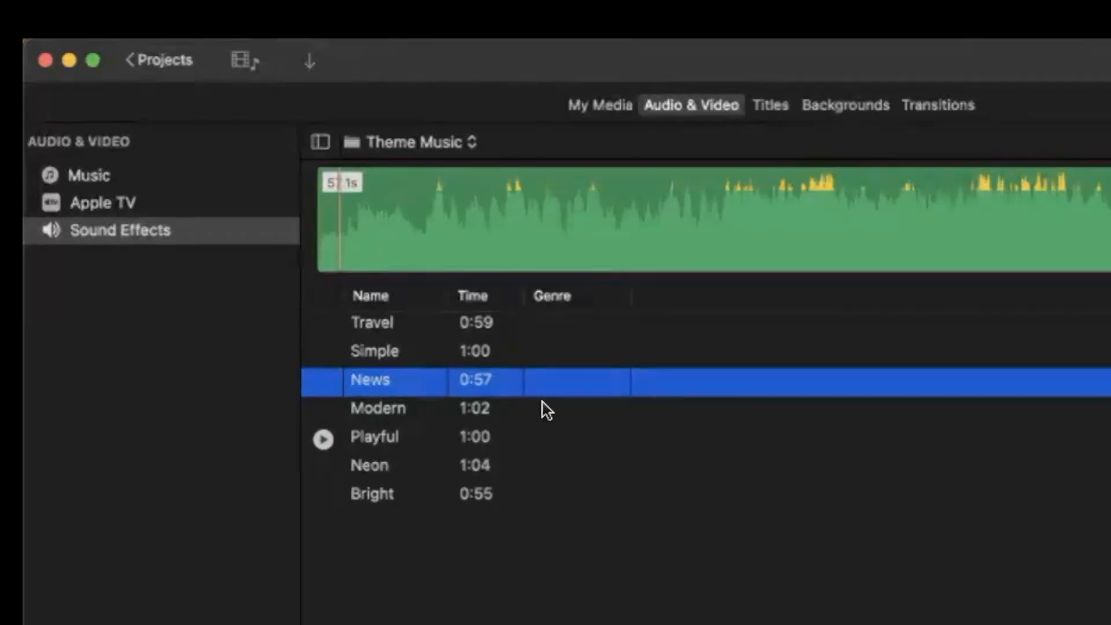
- Add the News theme music below the main track, starting near the end of the interview clip before the Industrial background
{"action": "left_click", "coordinate": [589, 215]}
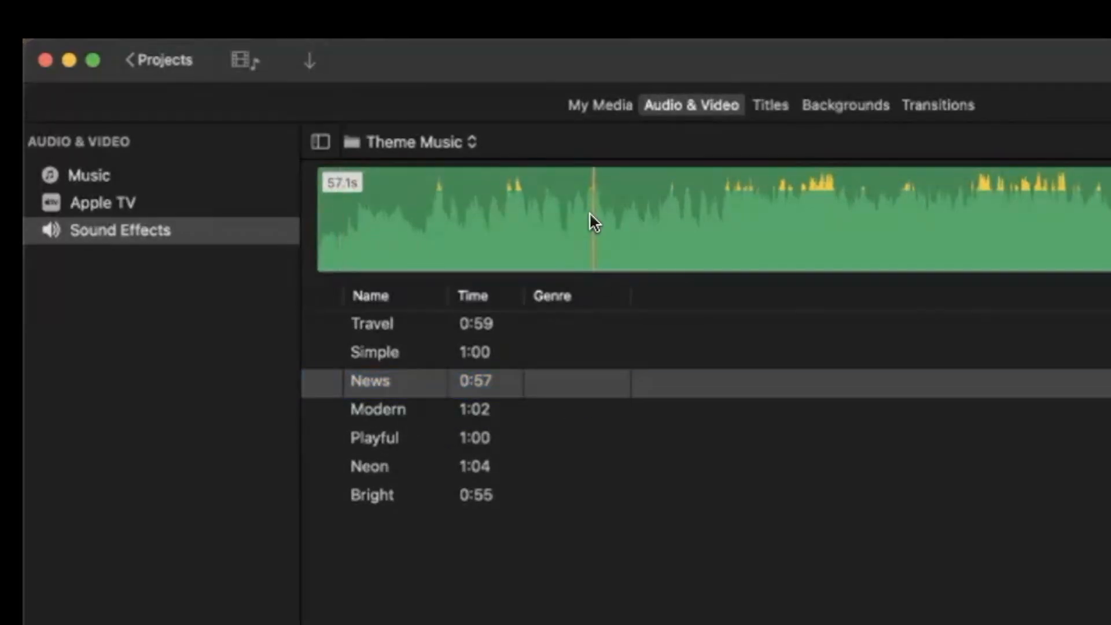
{"action": "left_click_drag", "start_coordinate": [602, 261], "coordinate": [1110, 624]}
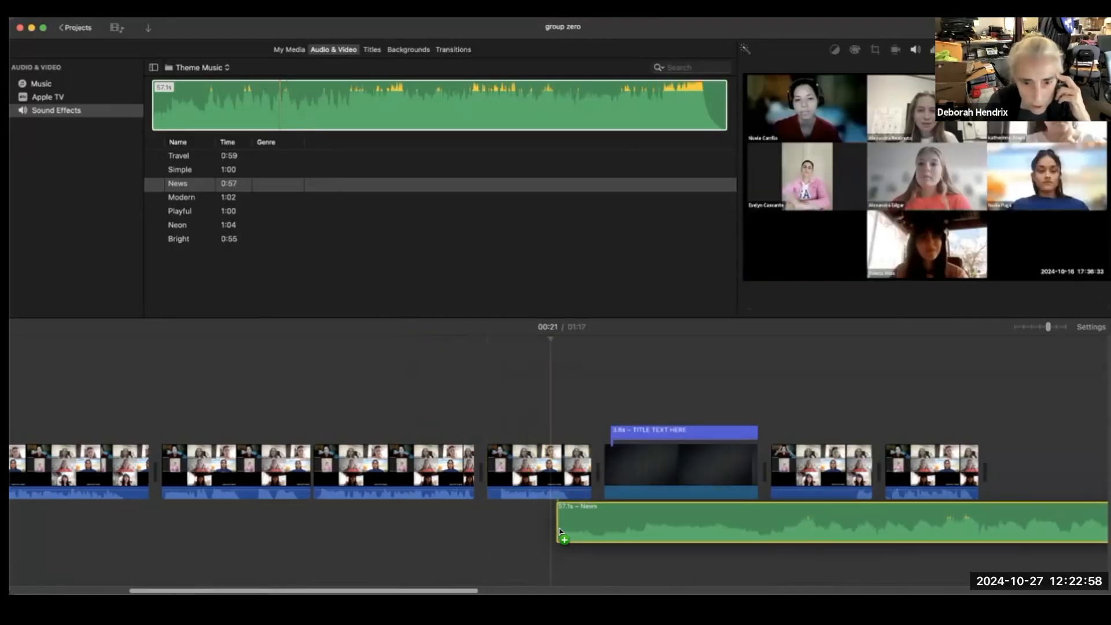
{"action": "left_click_drag", "start_coordinate": [559, 531], "coordinate": [567, 532]}
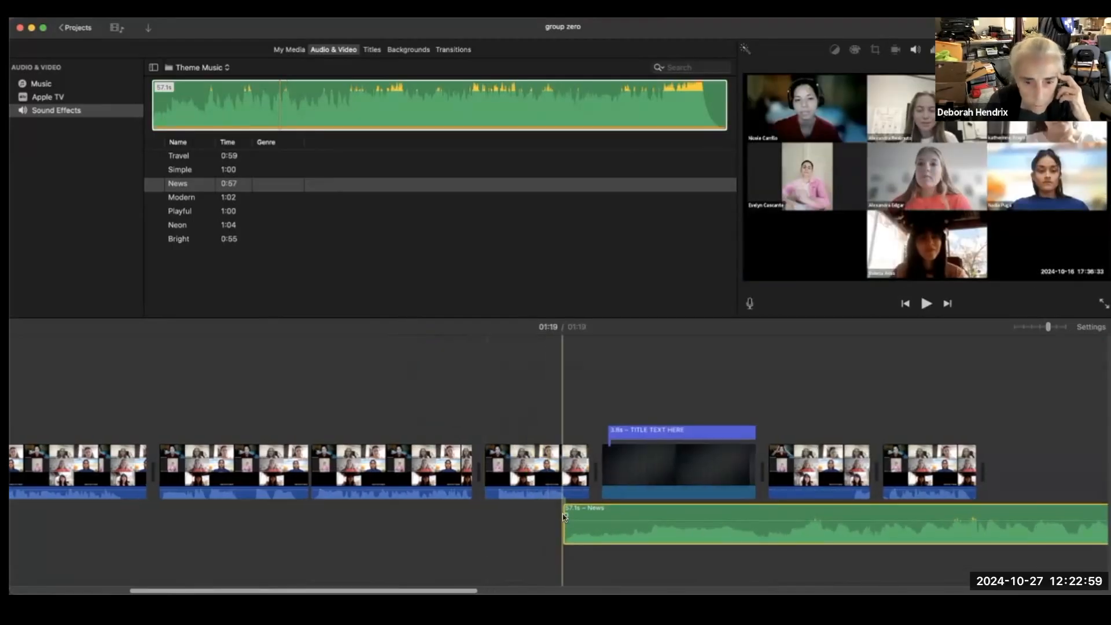
{"action": "scroll", "coordinate": [537, 397], "scroll_direction": "right", "scroll_amount": 4}
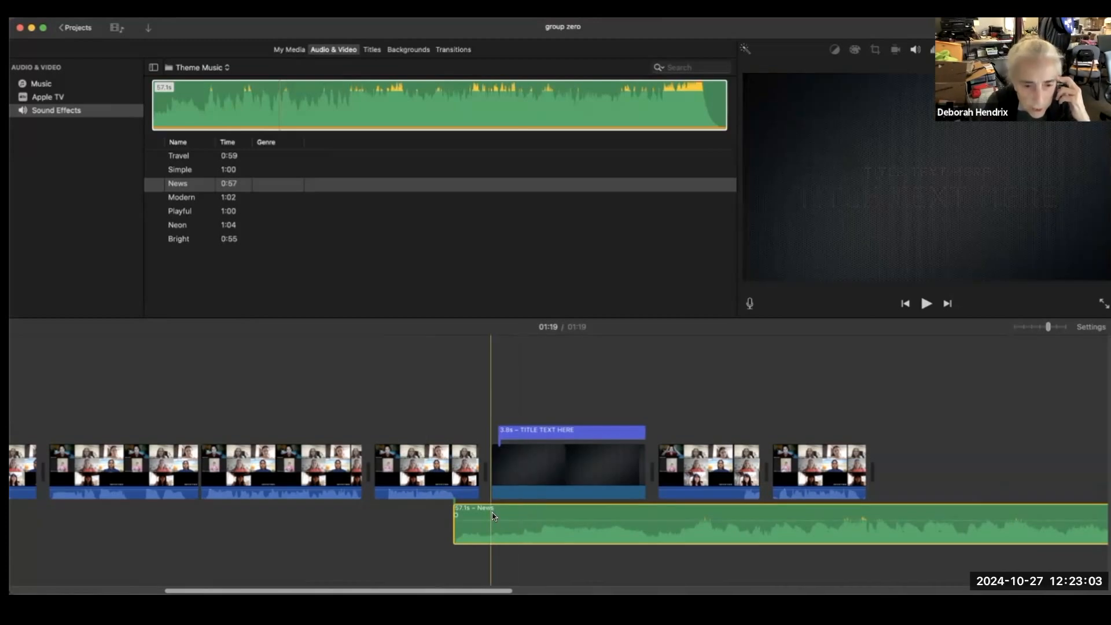
{"action": "mouse_move", "coordinate": [486, 521]}
{"action": "left_mouse_down"}
{"action": "mouse_move", "coordinate": [504, 539]}
{"action": "mouse_move", "coordinate": [492, 539]}
{"action": "mouse_move", "coordinate": [541, 540]}
{"action": "mouse_move", "coordinate": [501, 585]}
{"action": "mouse_move", "coordinate": [507, 516]}
{"action": "left_mouse_up"}
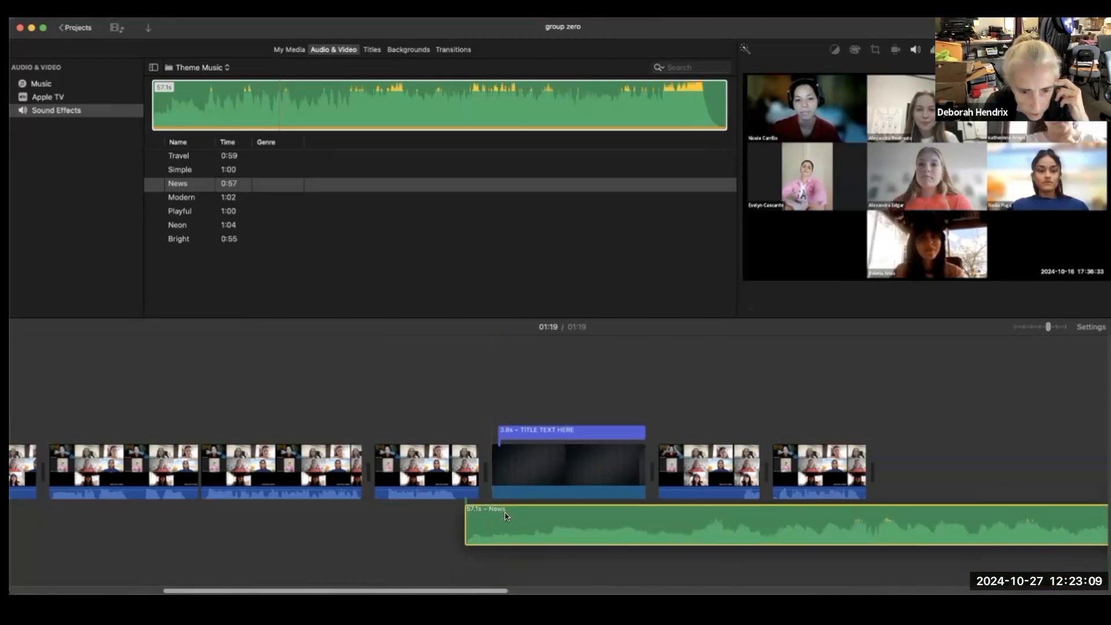
{"action": "left_click", "coordinate": [510, 514]}
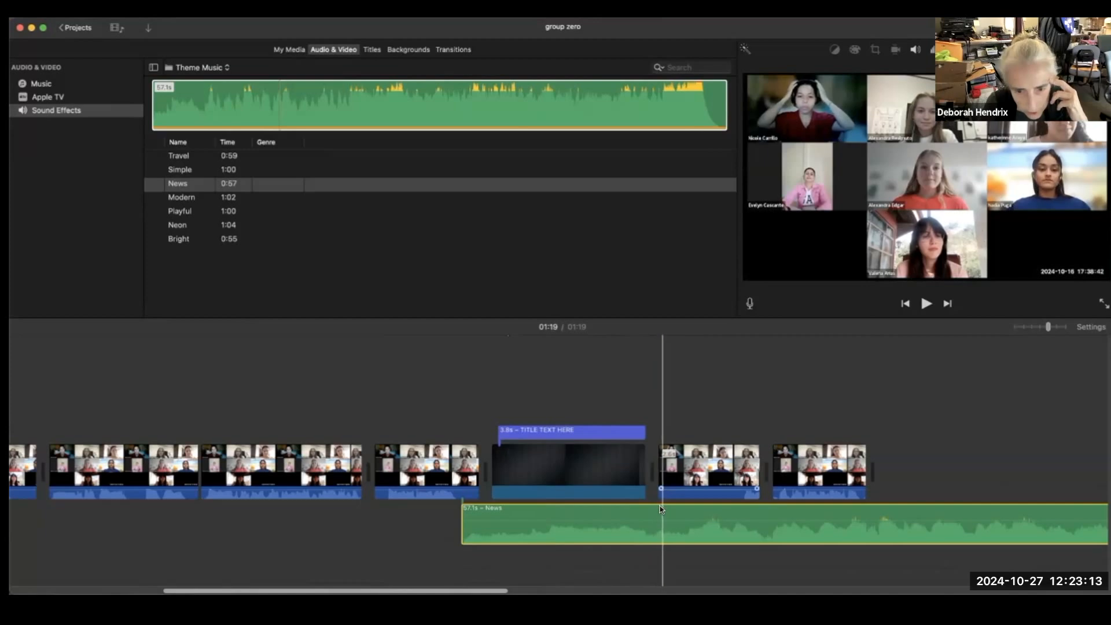
- Split the News music at the start of the interview clip following the background and delete the remainder
{"action": "left_click", "coordinate": [661, 512]}
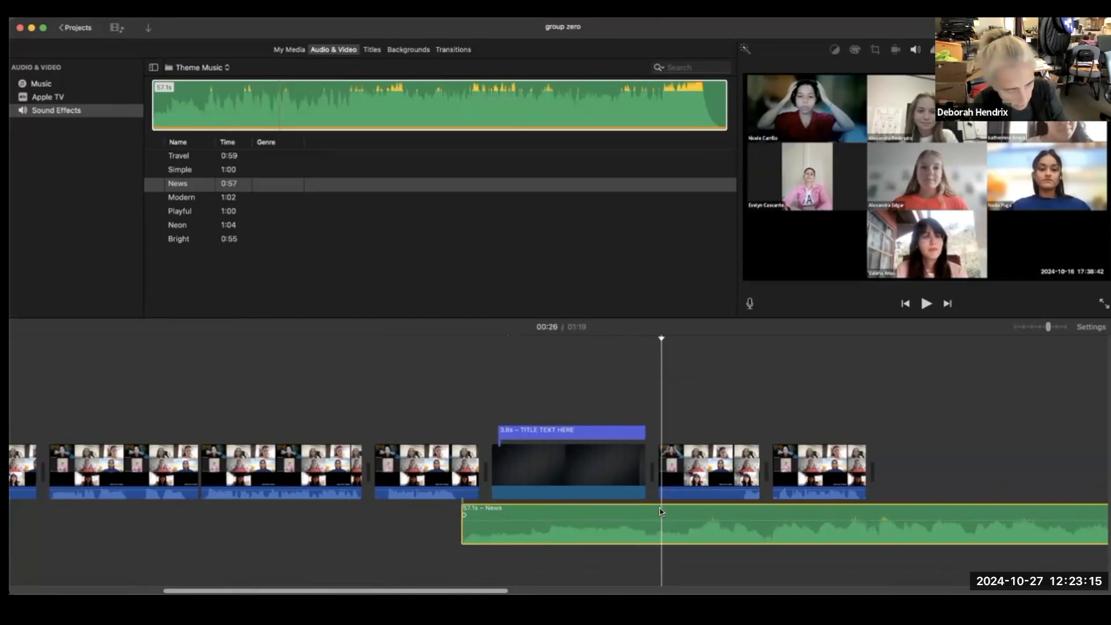
{"action": "key", "text": "super+b"}
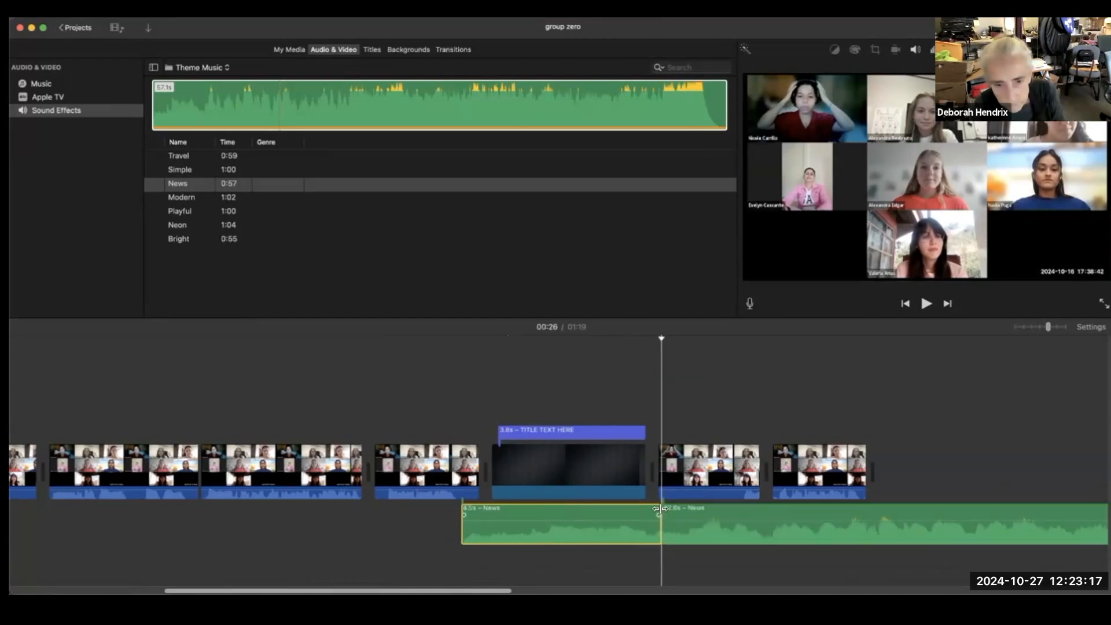
{"action": "left_click", "coordinate": [713, 517]}
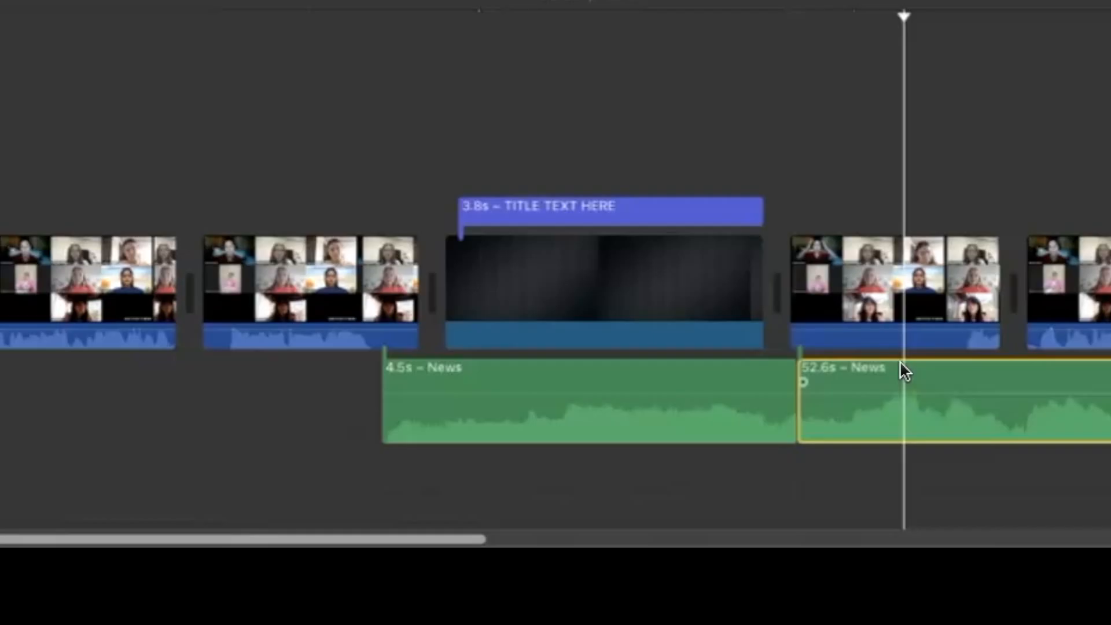
{"action": "key", "text": "Delete"}
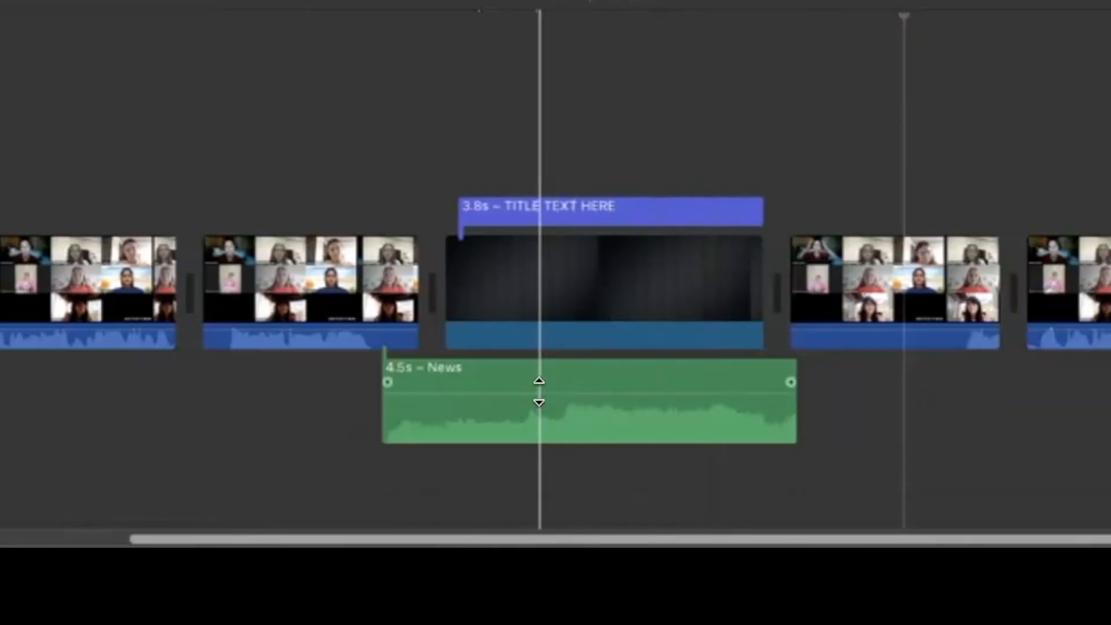
- Lower the News music's volume and add a fade-in and a fade-out at its ends
{"action": "left_click_drag", "start_coordinate": [548, 391], "coordinate": [548, 402]}
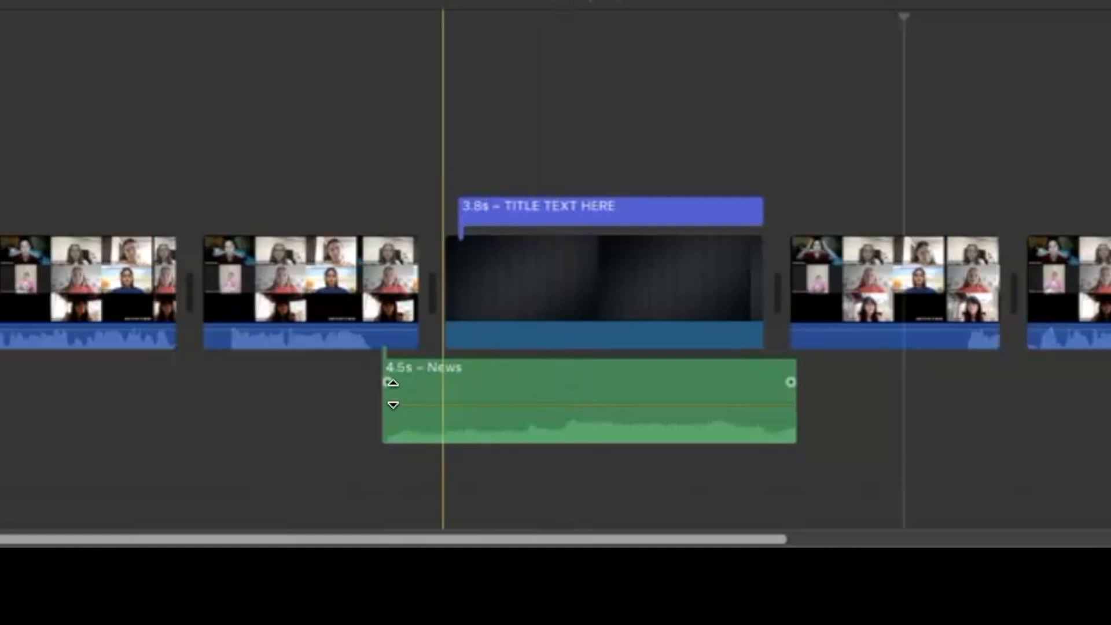
{"action": "left_click_drag", "start_coordinate": [382, 380], "coordinate": [418, 381]}
{"action": "left_click_drag", "start_coordinate": [788, 379], "coordinate": [741, 377]}
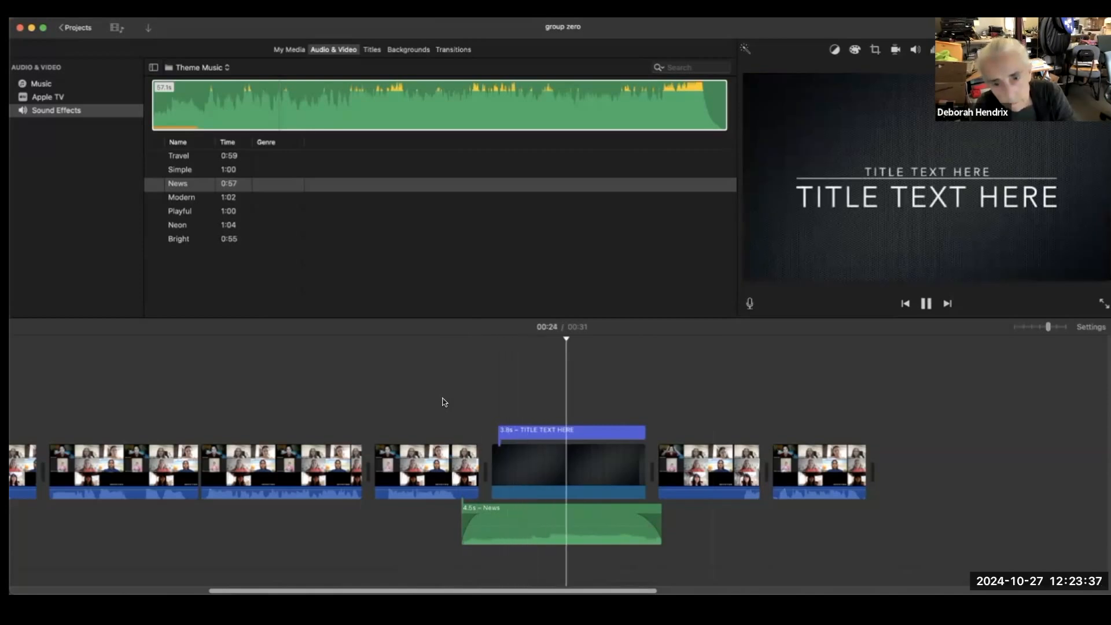
- Reduce the News music's volume further to about 13% and replay the title section to check the level
{"action": "key", "text": "space"}
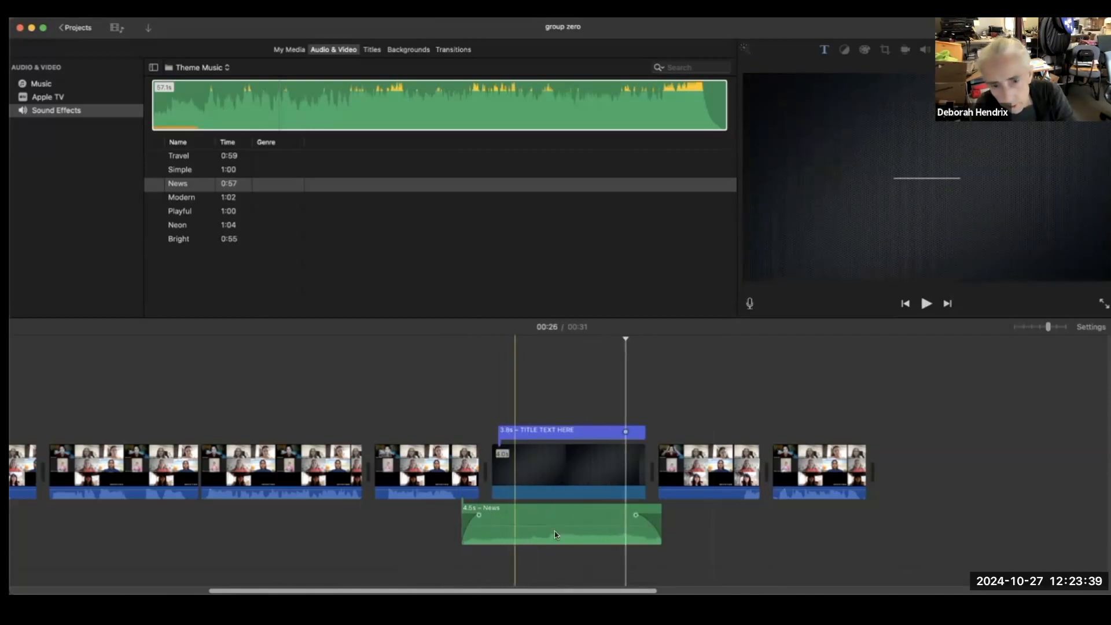
{"action": "left_click_drag", "start_coordinate": [575, 524], "coordinate": [576, 527]}
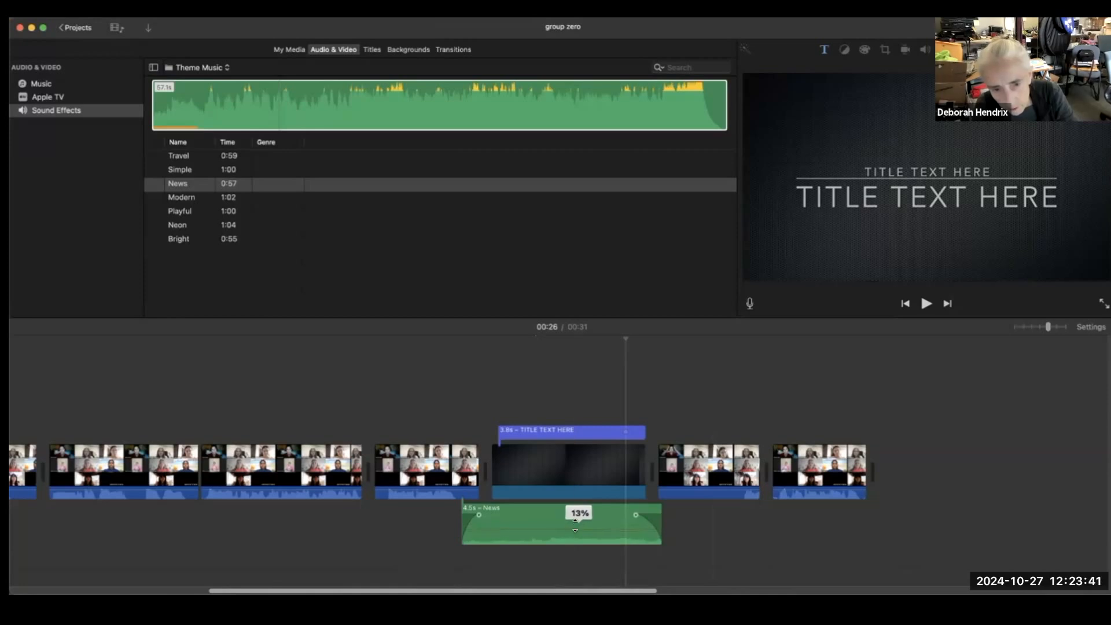
{"action": "key", "text": "space"}
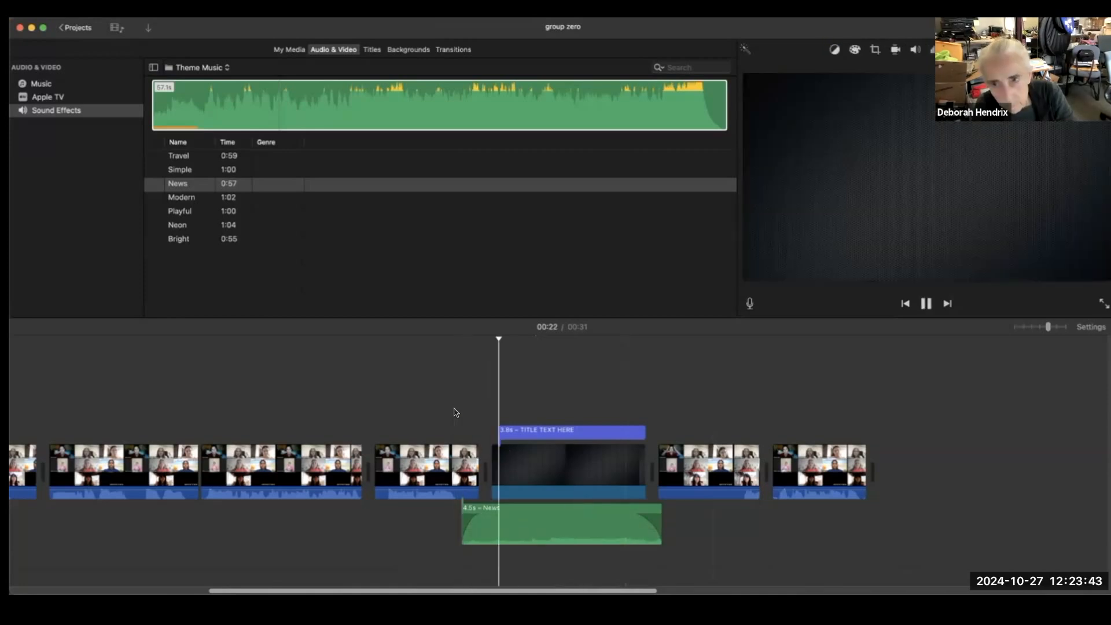
{"action": "key", "text": "space"}
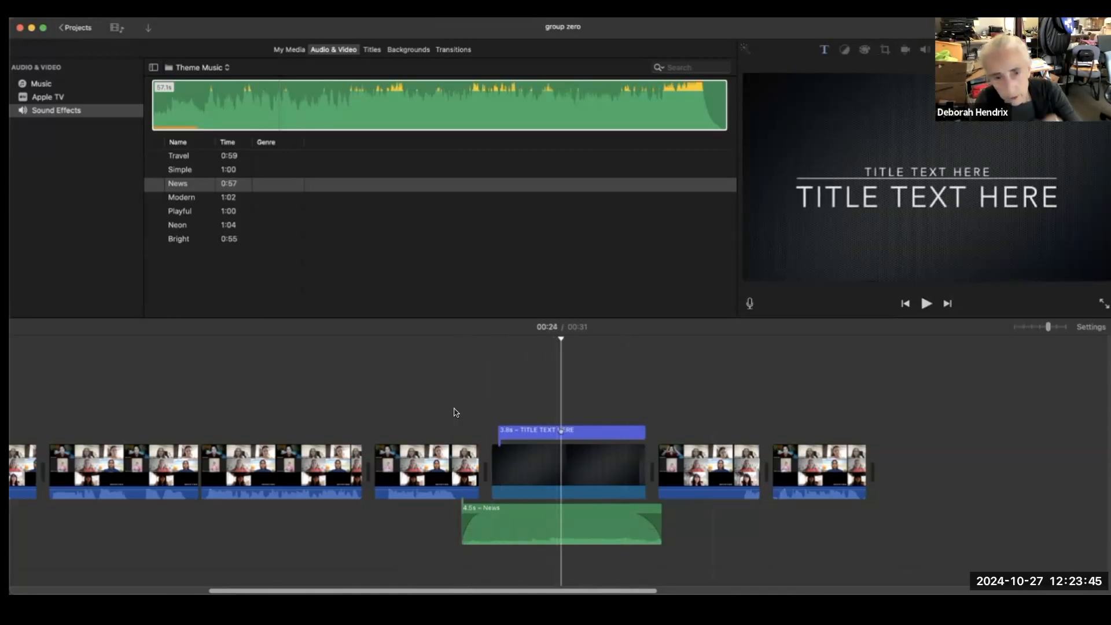
- Replace the upper line of the title over the Industrial background with "THIS IS NOT A GREAT TEXT"
{"action": "left_click", "coordinate": [555, 437]}
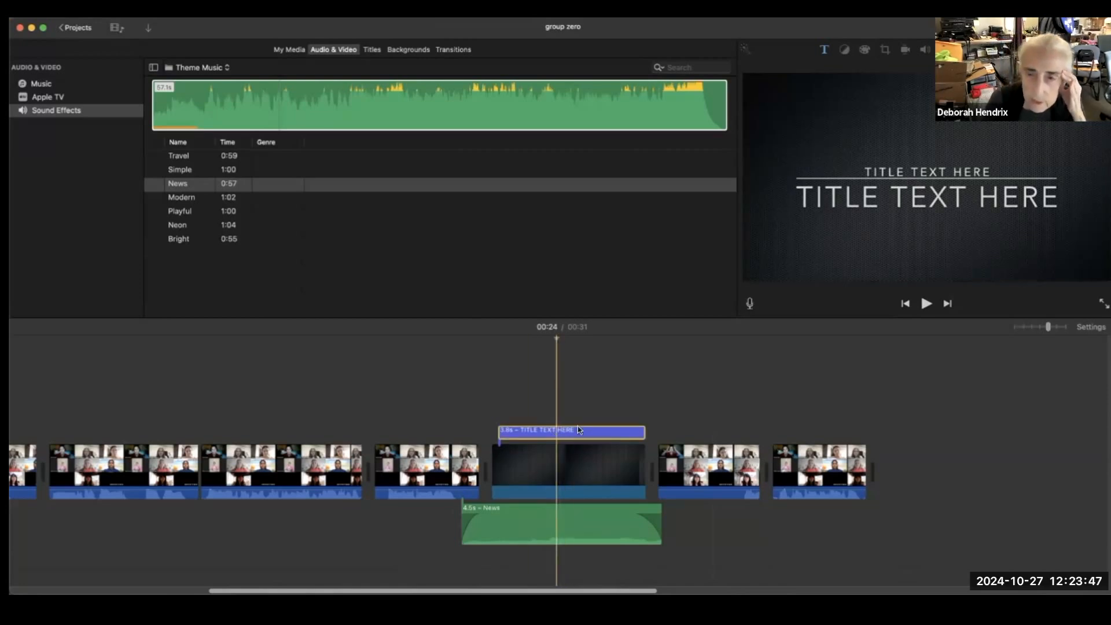
{"action": "double_click", "coordinate": [909, 169]}
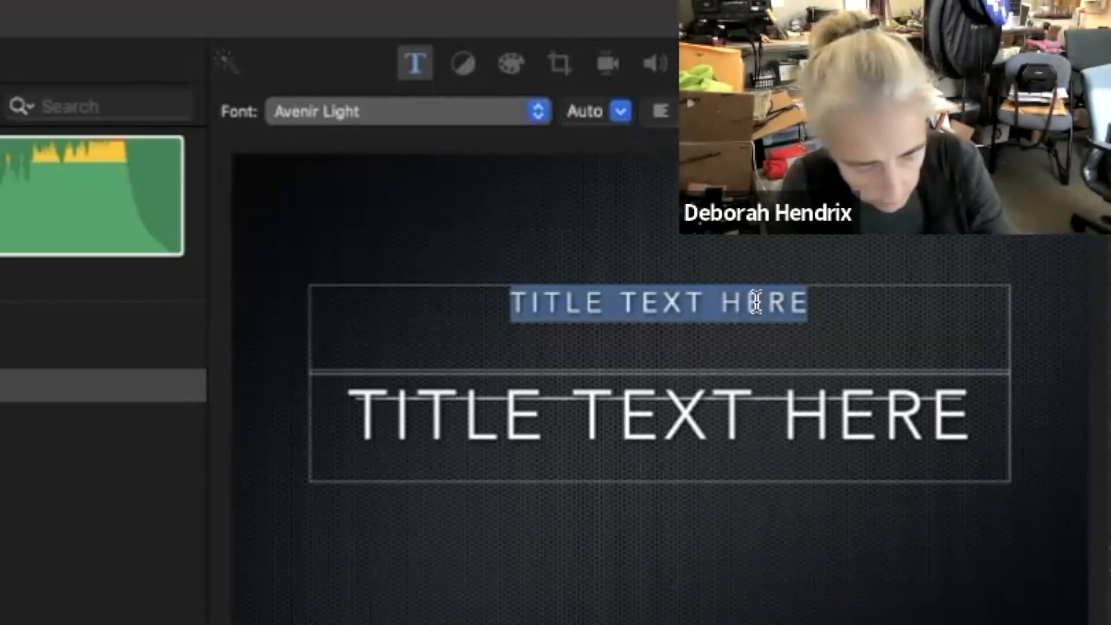
{"action": "type", "text": "THIS IS NOT"}
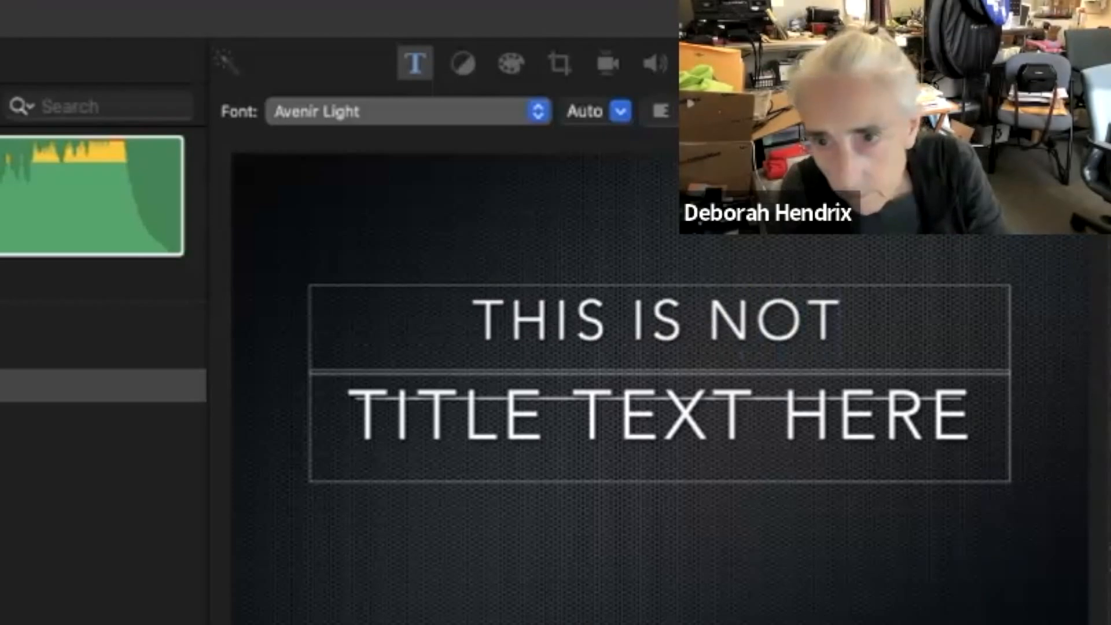
{"action": "type", "text": " A GREAT TE"}
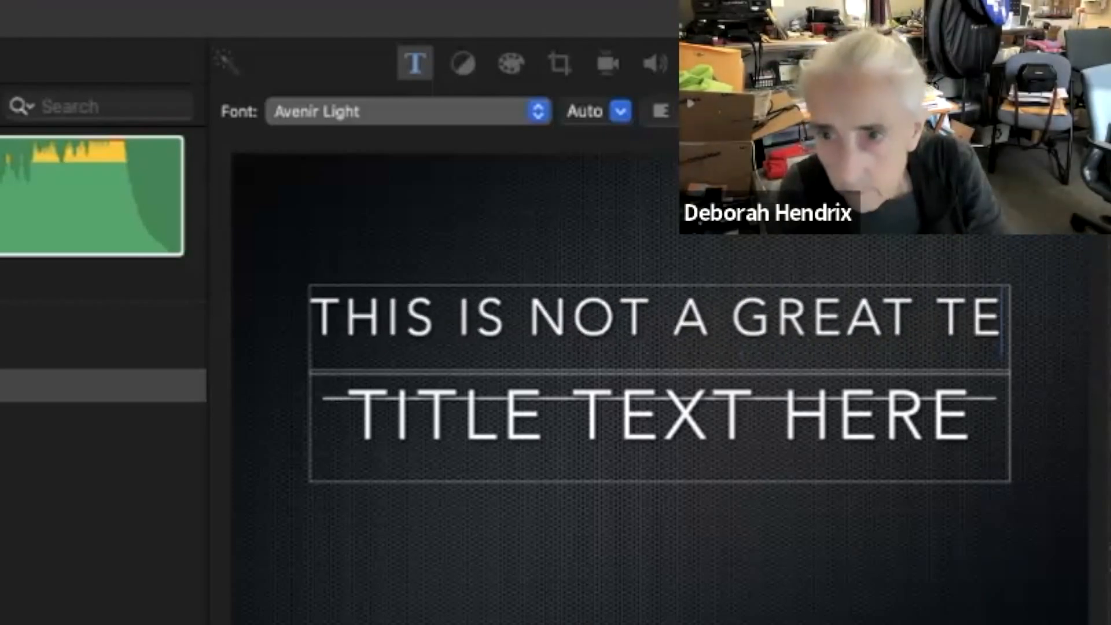
{"action": "type", "text": "XT"}
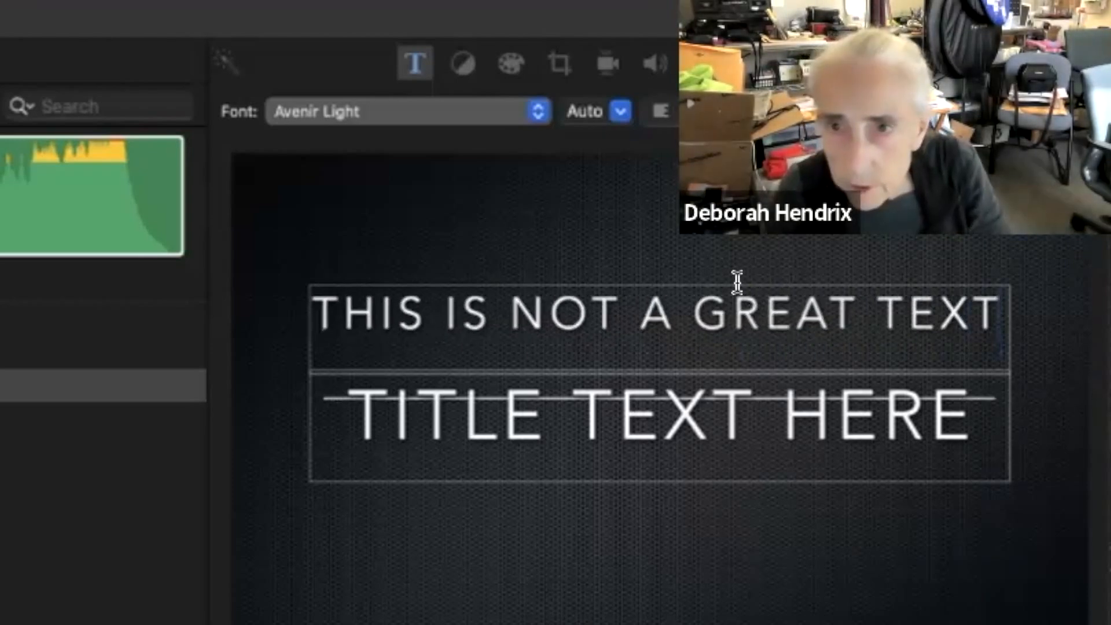
- Set the title's font size to 80 instead of automatic sizing and replay the title section
{"action": "left_click", "coordinate": [618, 110]}
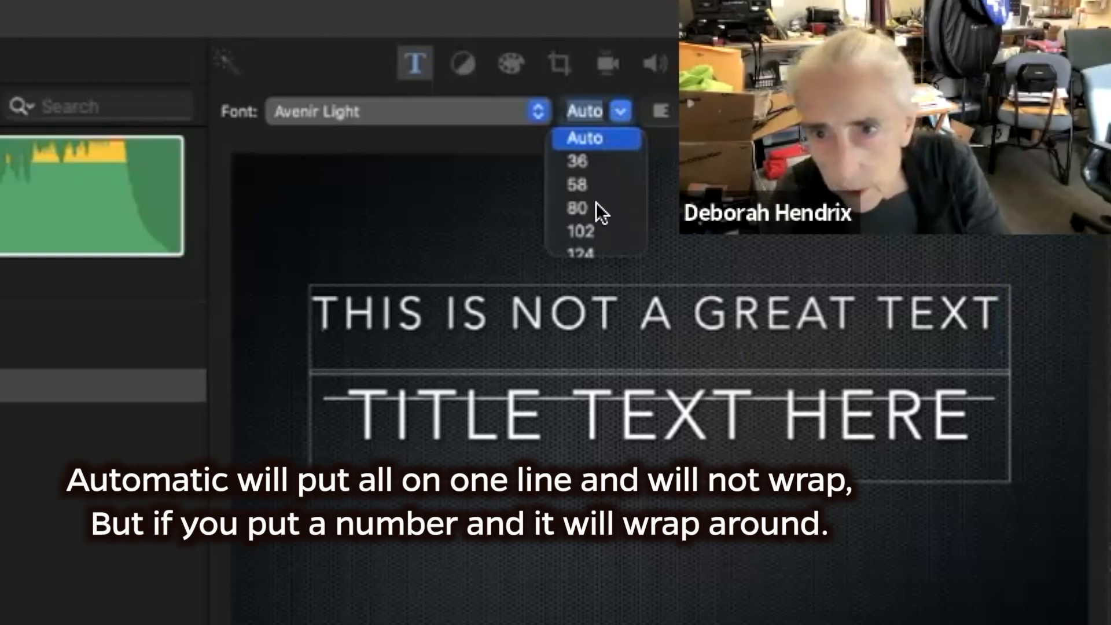
{"action": "left_click", "coordinate": [577, 208]}
{"action": "left_click", "coordinate": [621, 110]}
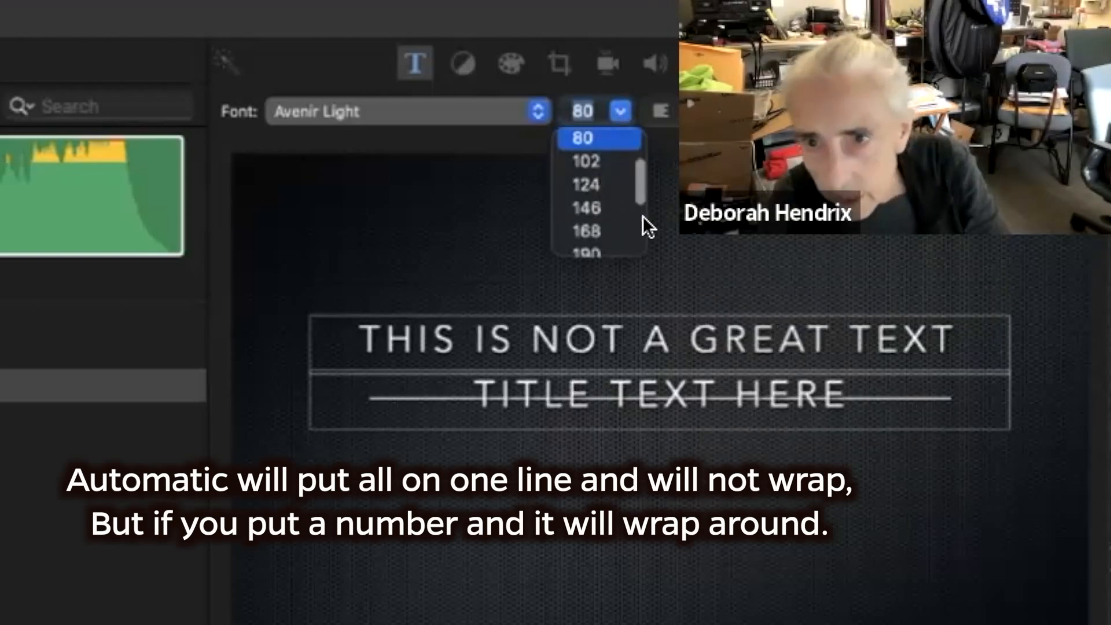
{"action": "left_click", "coordinate": [710, 238]}
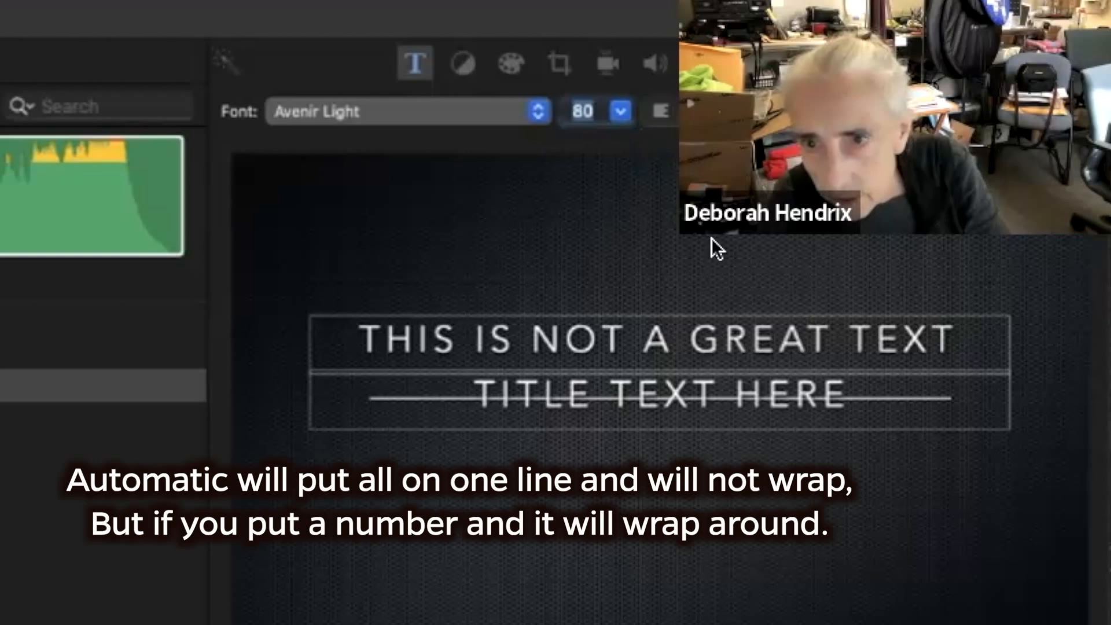
{"action": "left_click", "coordinate": [690, 391]}
{"action": "key", "text": "Return"}
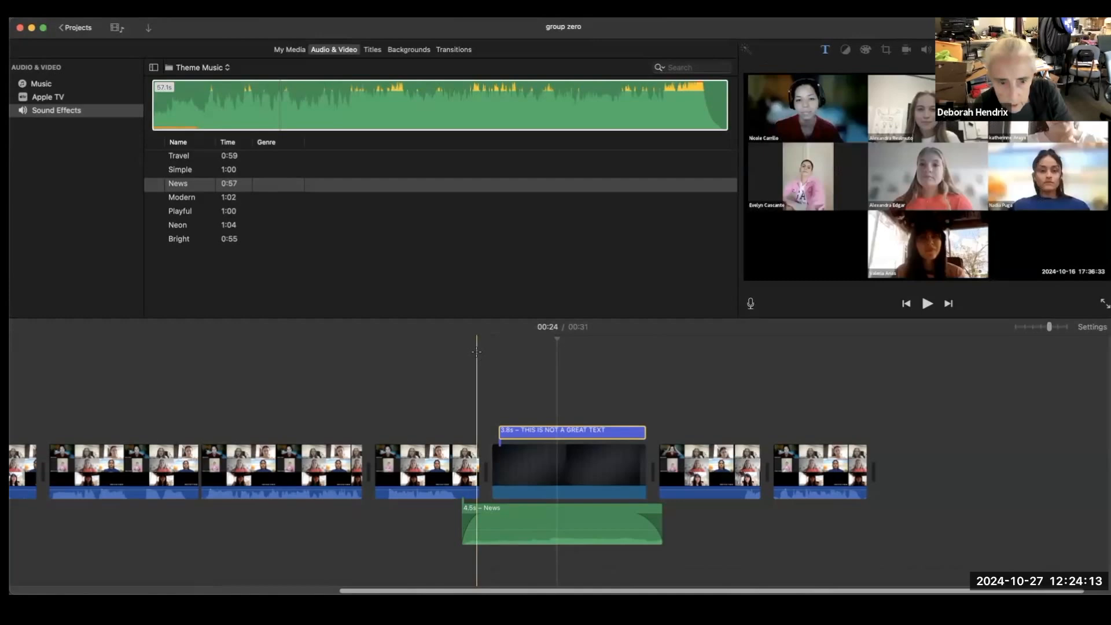
{"action": "key", "text": "space"}
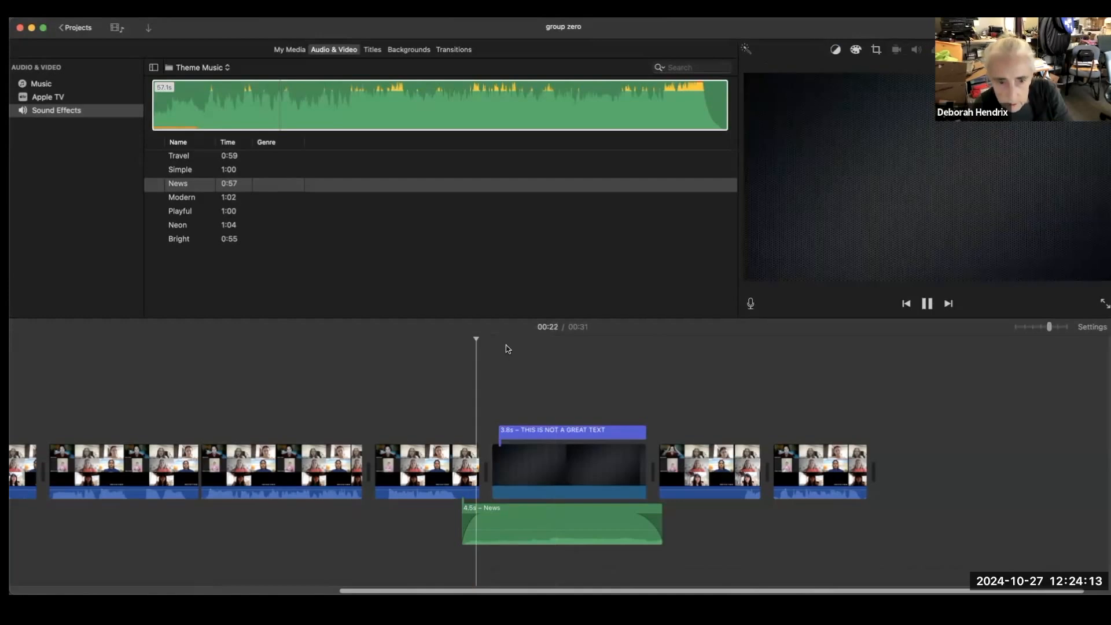
{"action": "key", "text": "space"}
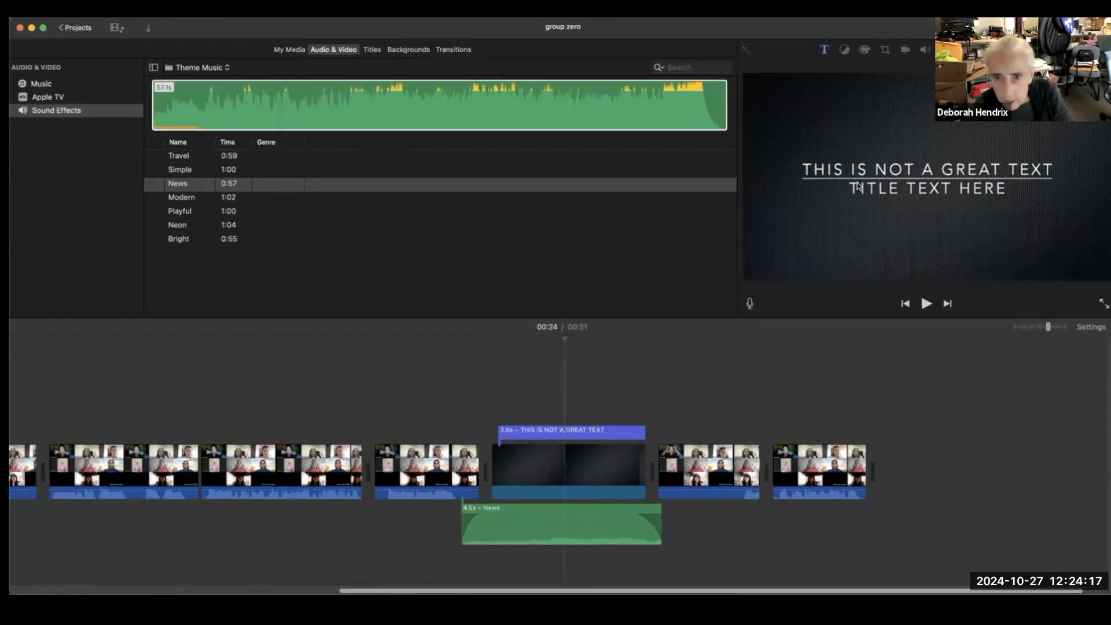
- Replace the lower line of the title with "THIS WILL BE THE ENGLISH"
{"action": "left_click", "coordinate": [561, 432]}
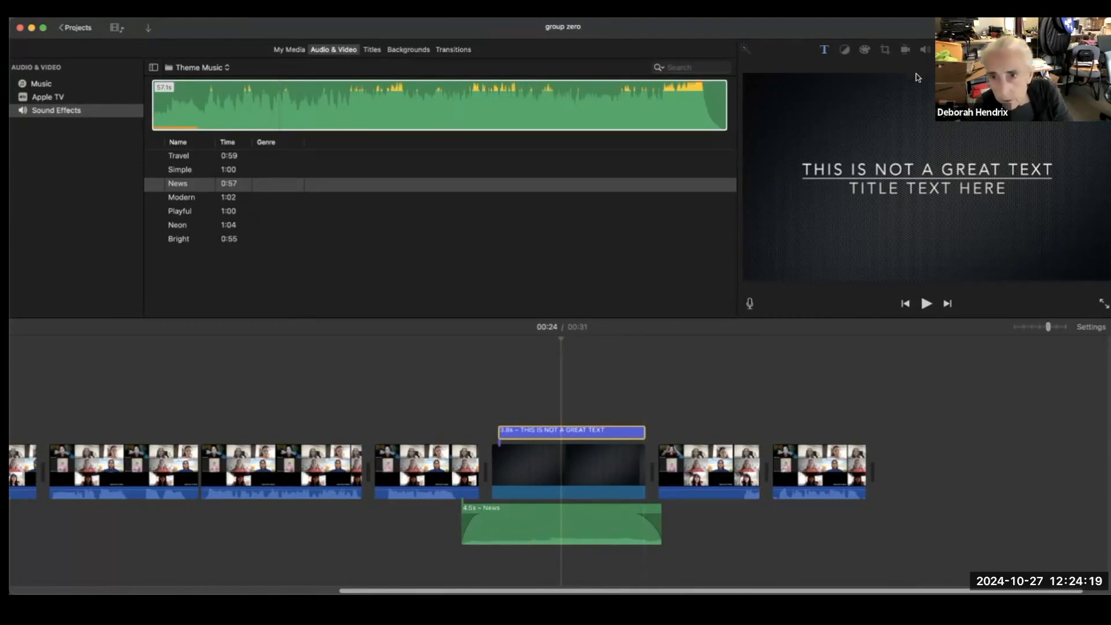
{"action": "left_click", "coordinate": [911, 188]}
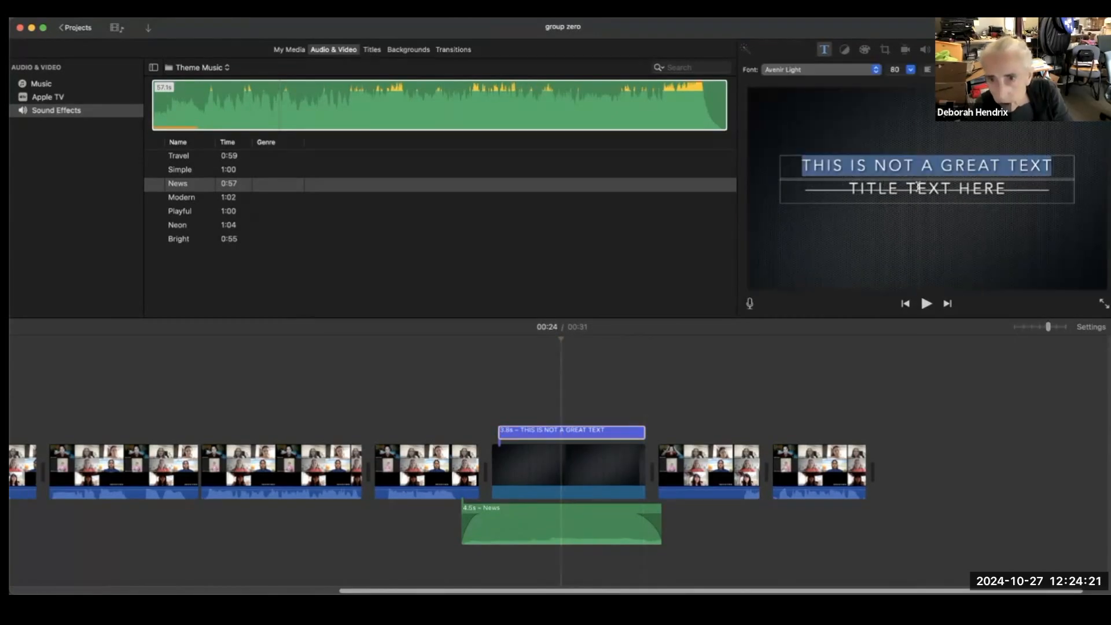
{"action": "left_click", "coordinate": [1001, 187]}
{"action": "left_click_drag", "start_coordinate": [938, 189], "coordinate": [842, 188]}
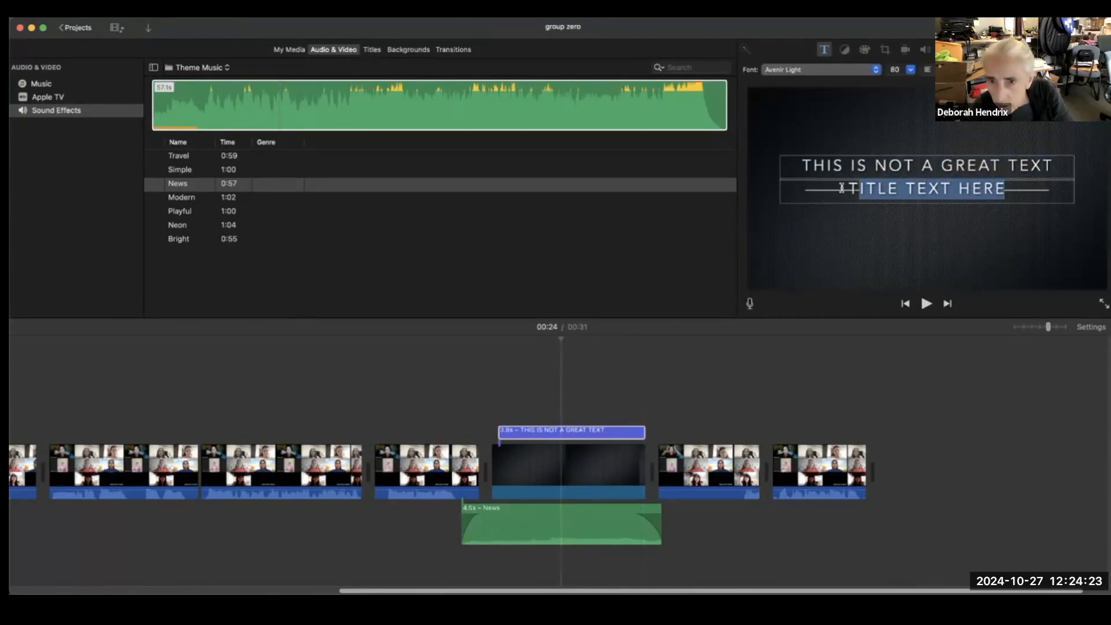
{"action": "type", "text": "THIS SIT"}
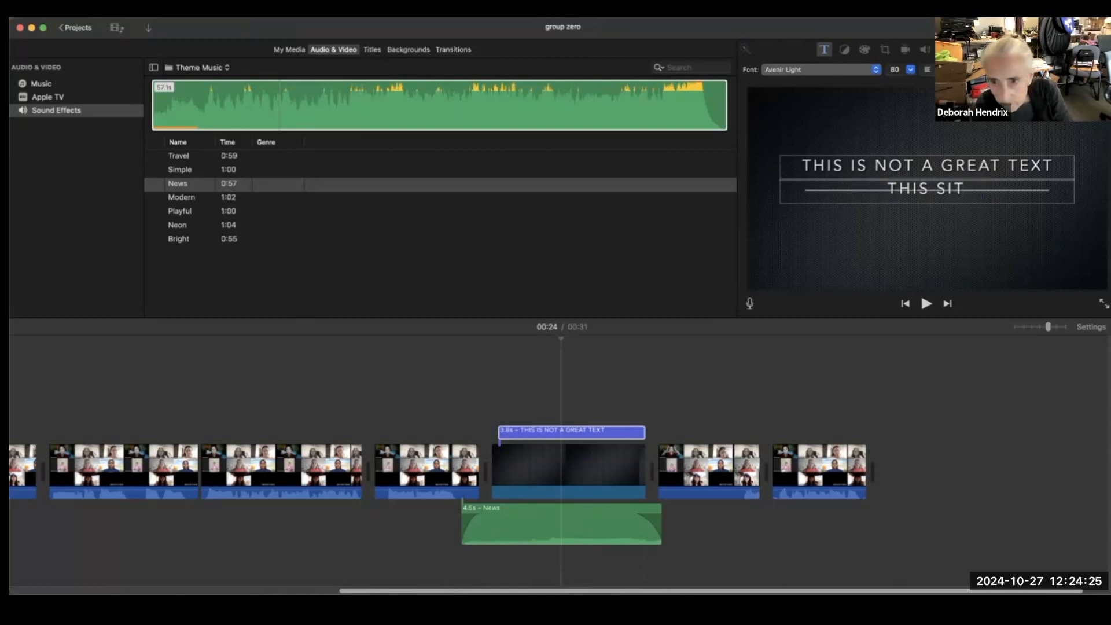
{"action": "key", "text": "BackSpace"}
{"action": "key", "text": "BackSpace"}
{"action": "key", "text": "BackSpace"}
{"action": "type", "text": "WILL B"}
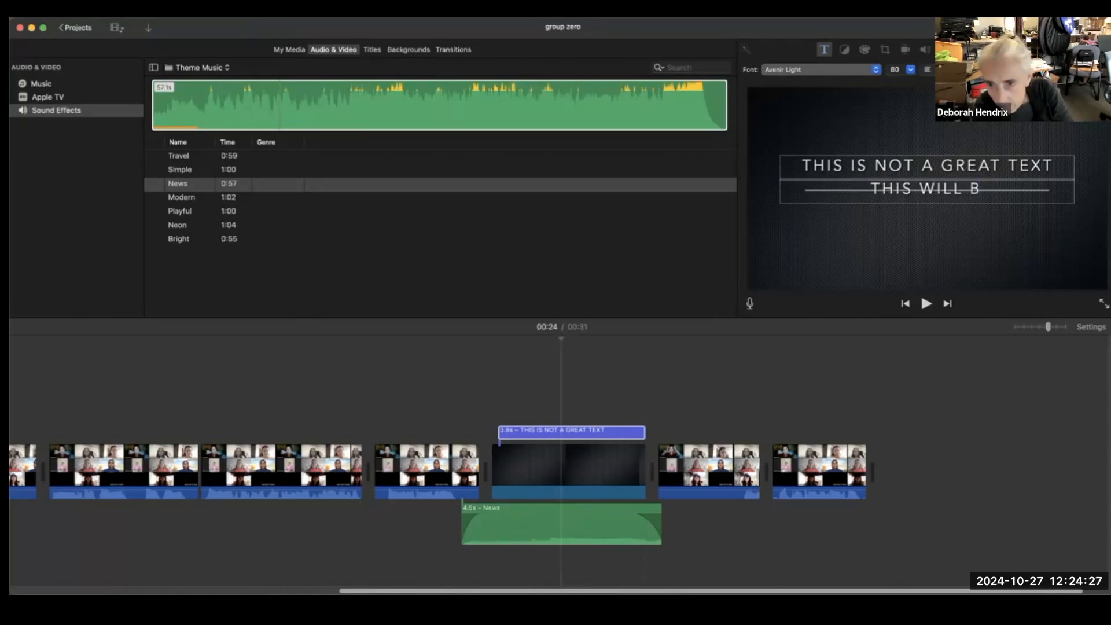
{"action": "type", "text": "E THE ENGLISH"}
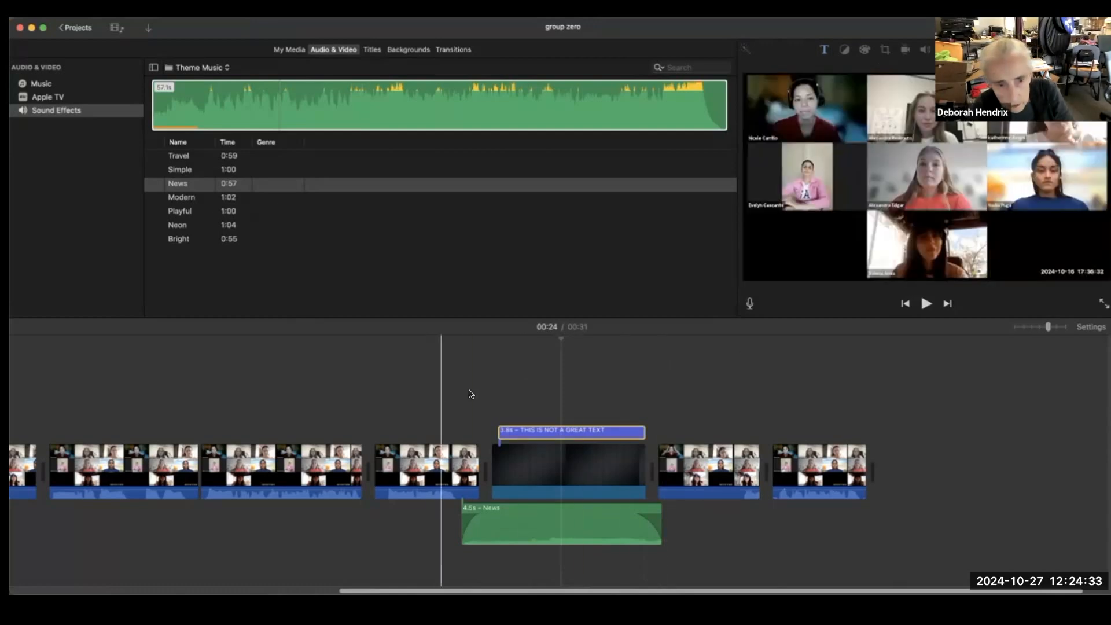
- Play from the end of the preceding interview clip to check both lines of the title
{"action": "left_click", "coordinate": [470, 394]}
{"action": "key", "text": "space"}
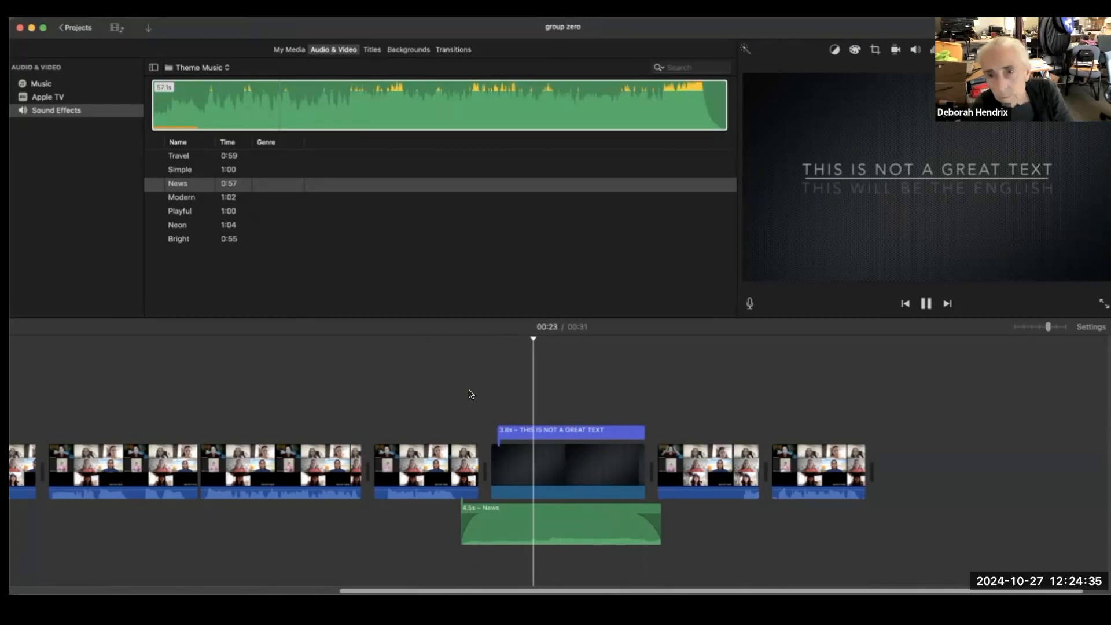
{"action": "key", "text": "space"}
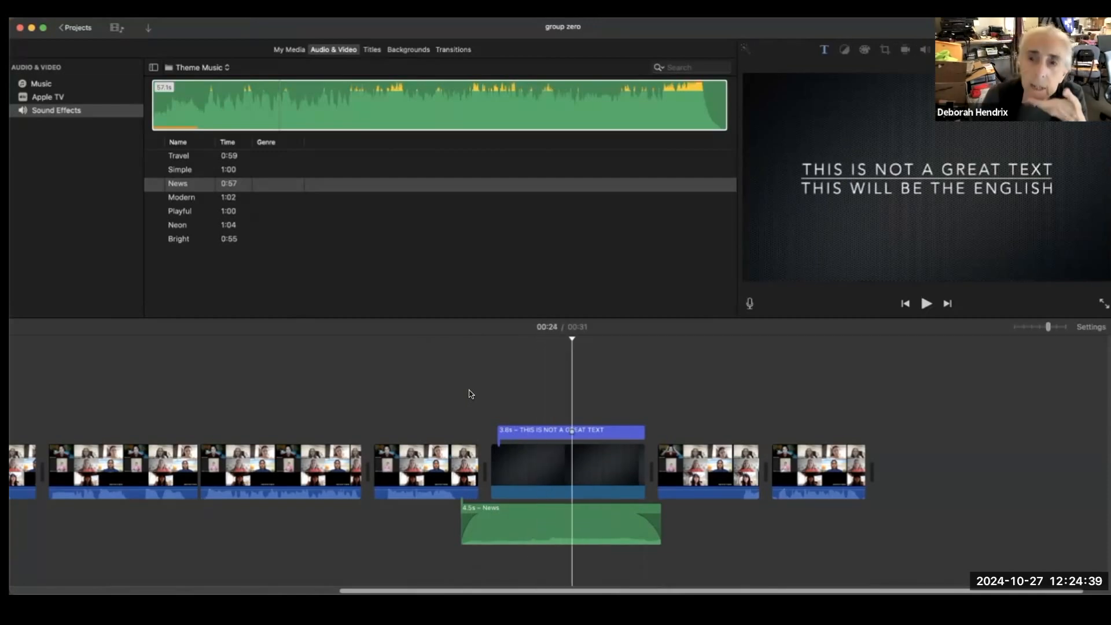
- Change the font of the title's upper line to Avenir Next Heavy
{"action": "left_click", "coordinate": [556, 431]}
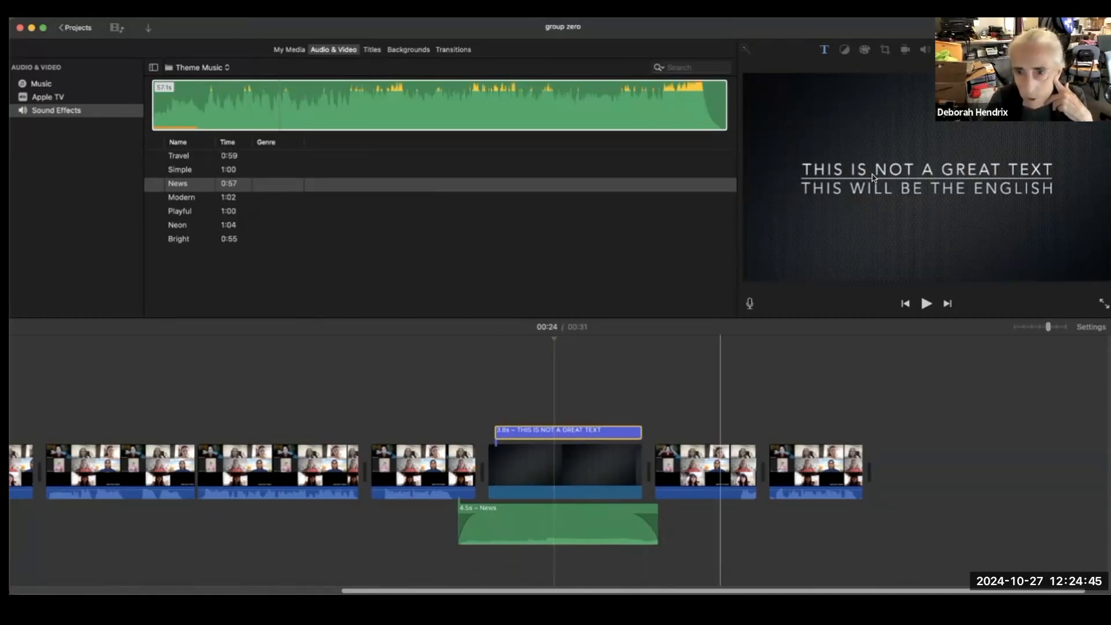
{"action": "double_click", "coordinate": [884, 166]}
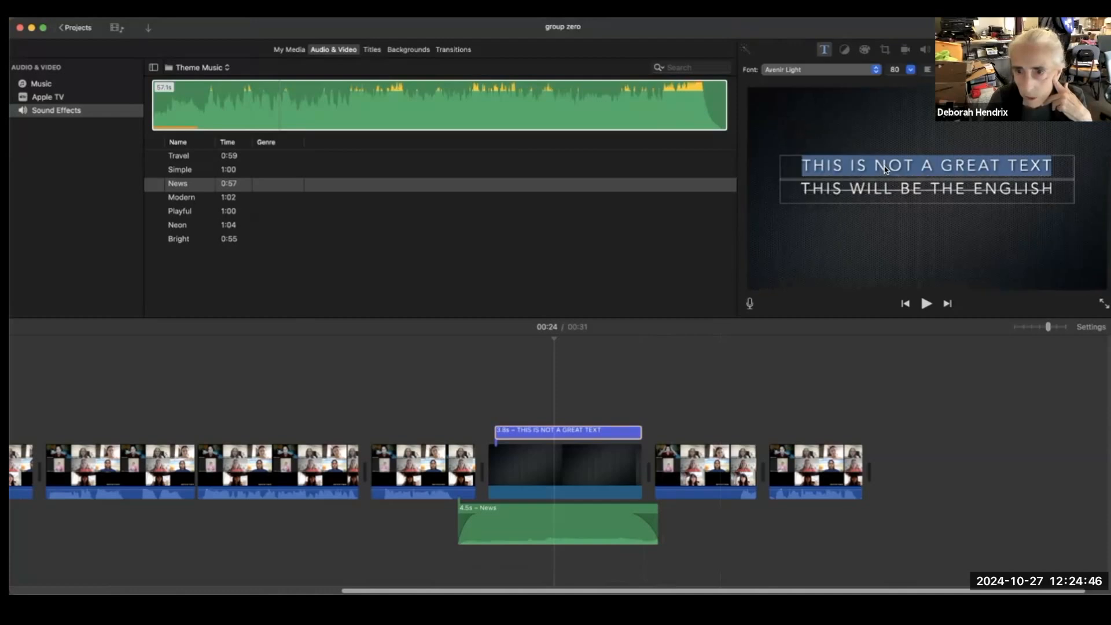
{"action": "left_click", "coordinate": [876, 71]}
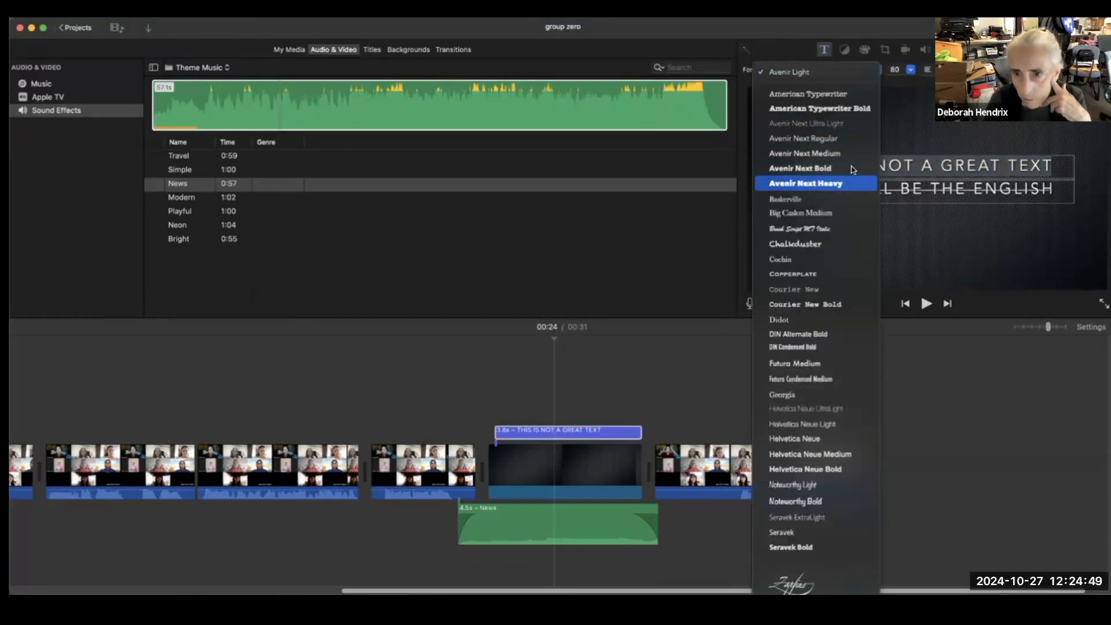
{"action": "left_click", "coordinate": [812, 180]}
- Change the font of the title's lower line to Chalkduster and apply the title edits
{"action": "left_click", "coordinate": [1000, 186]}
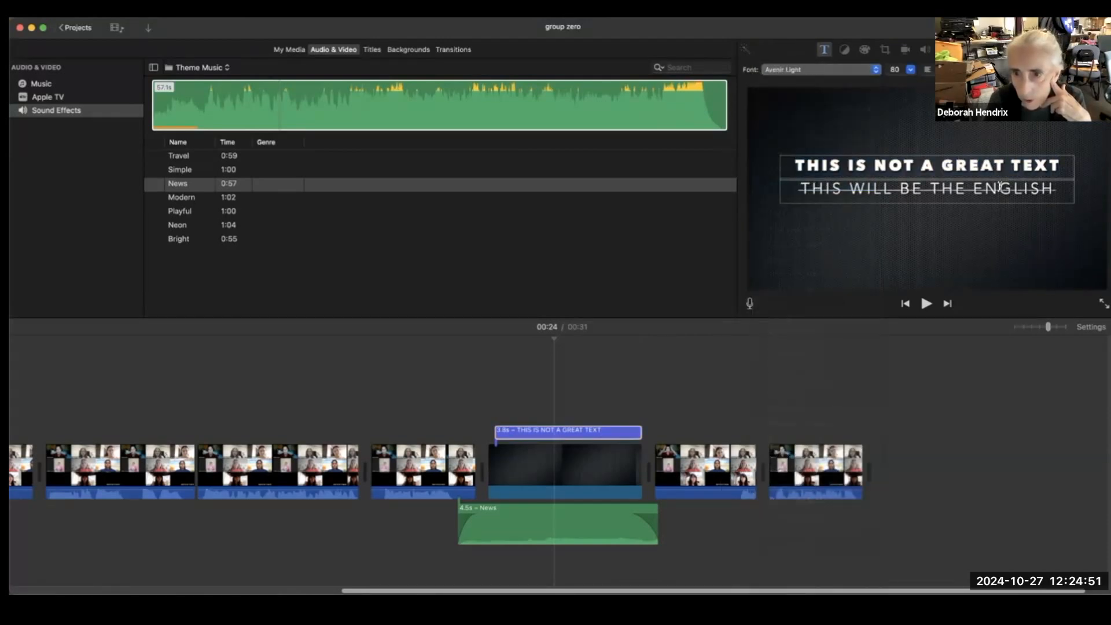
{"action": "left_click", "coordinate": [850, 72]}
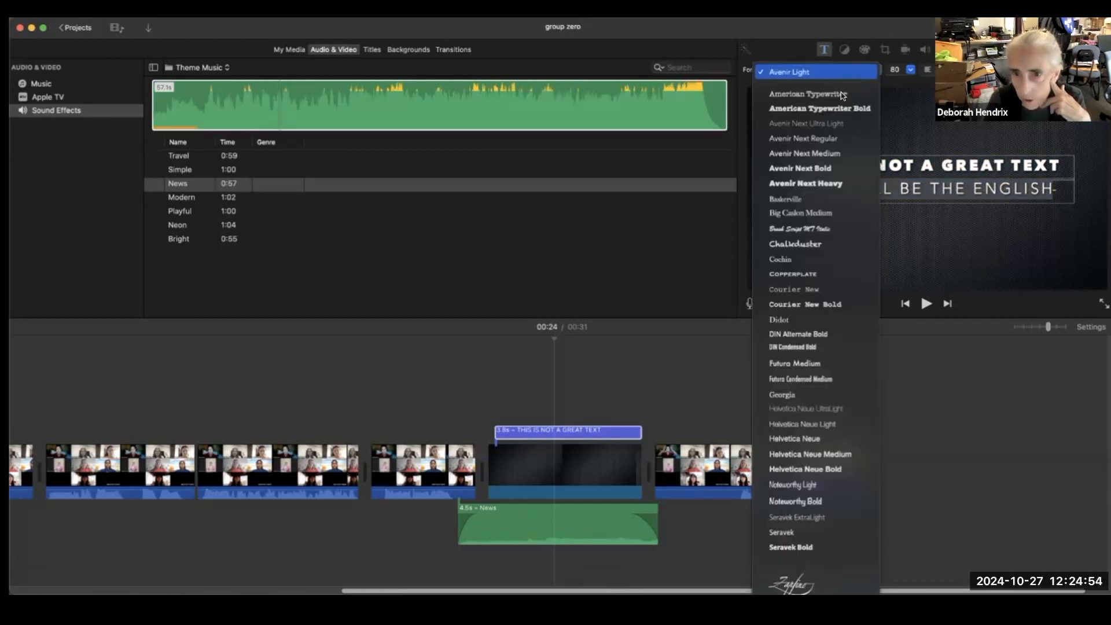
{"action": "left_click", "coordinate": [825, 243]}
{"action": "left_click", "coordinate": [976, 236]}
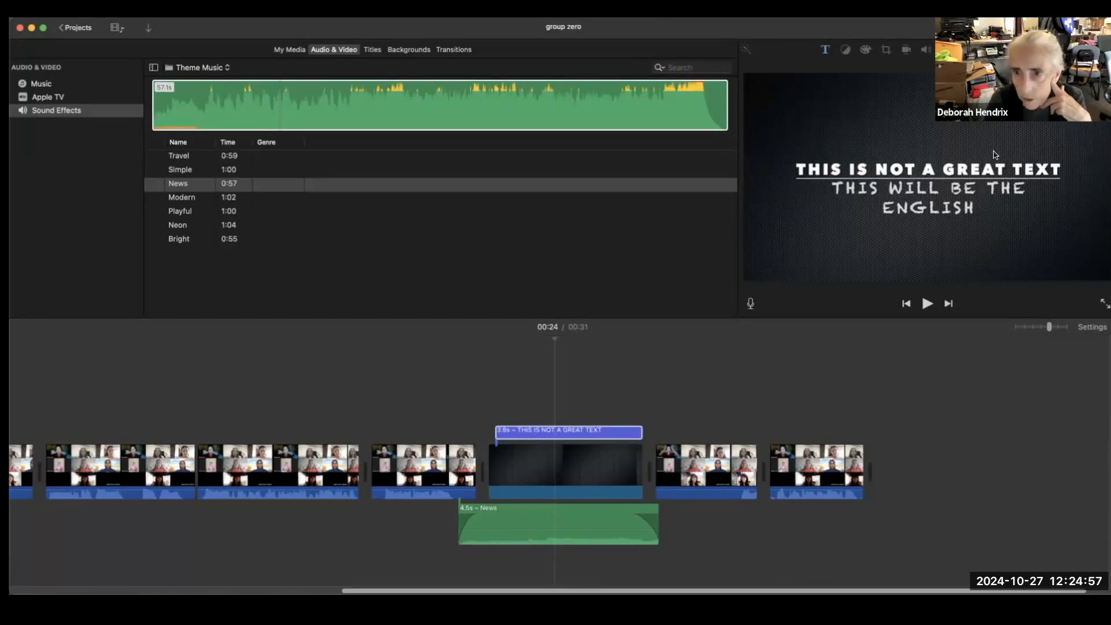
- Replay the title section to check the new fonts with the background and music
{"action": "left_click", "coordinate": [473, 362]}
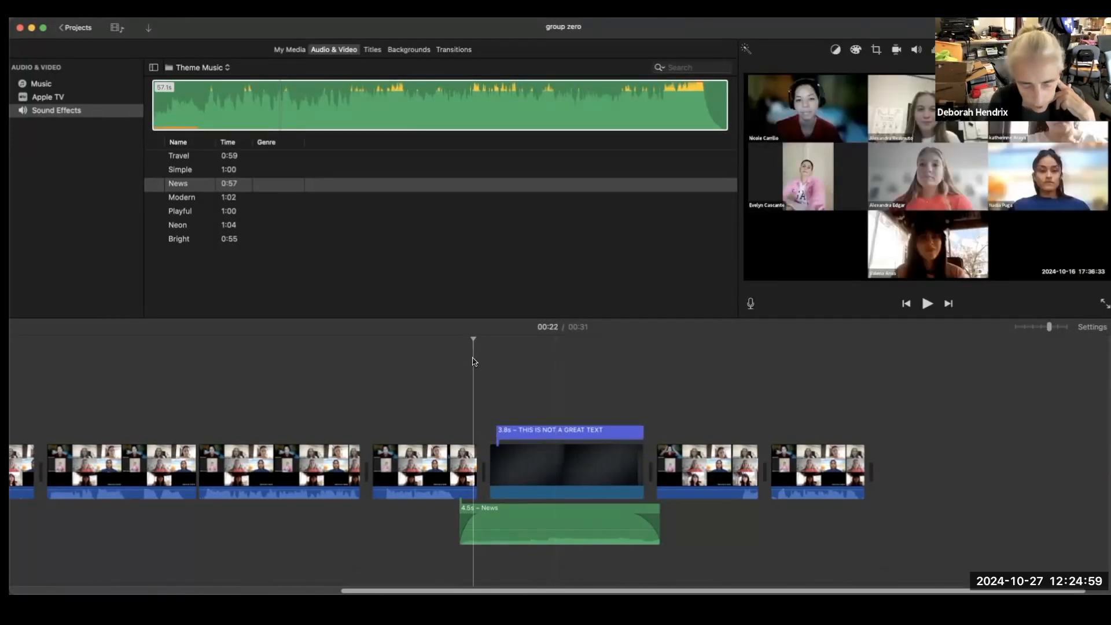
{"action": "key", "text": "space"}
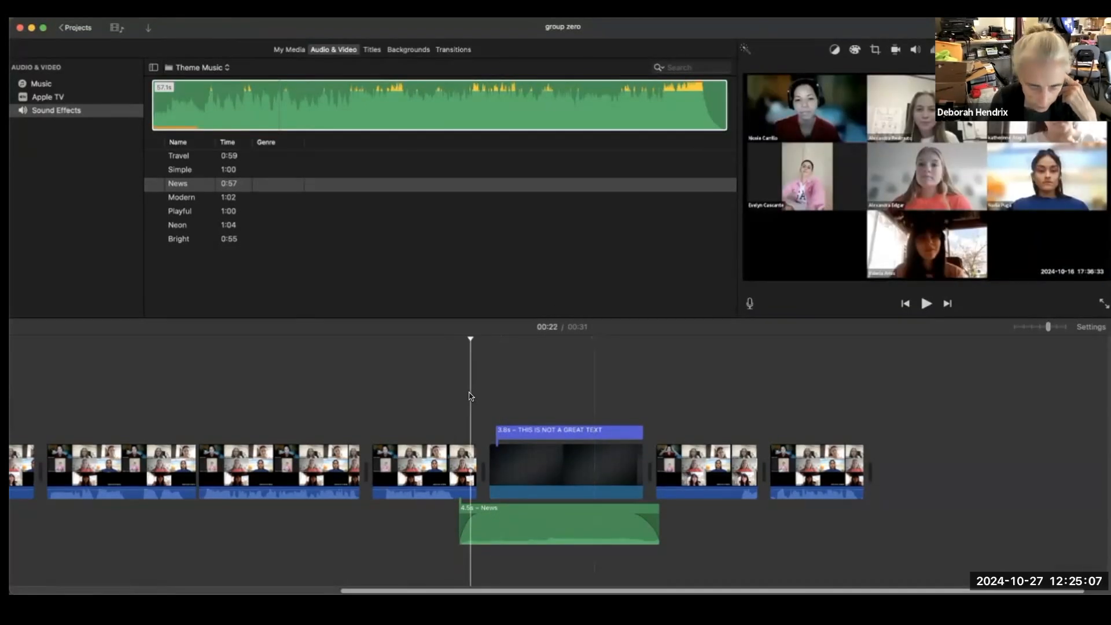
{"action": "key", "text": "space"}
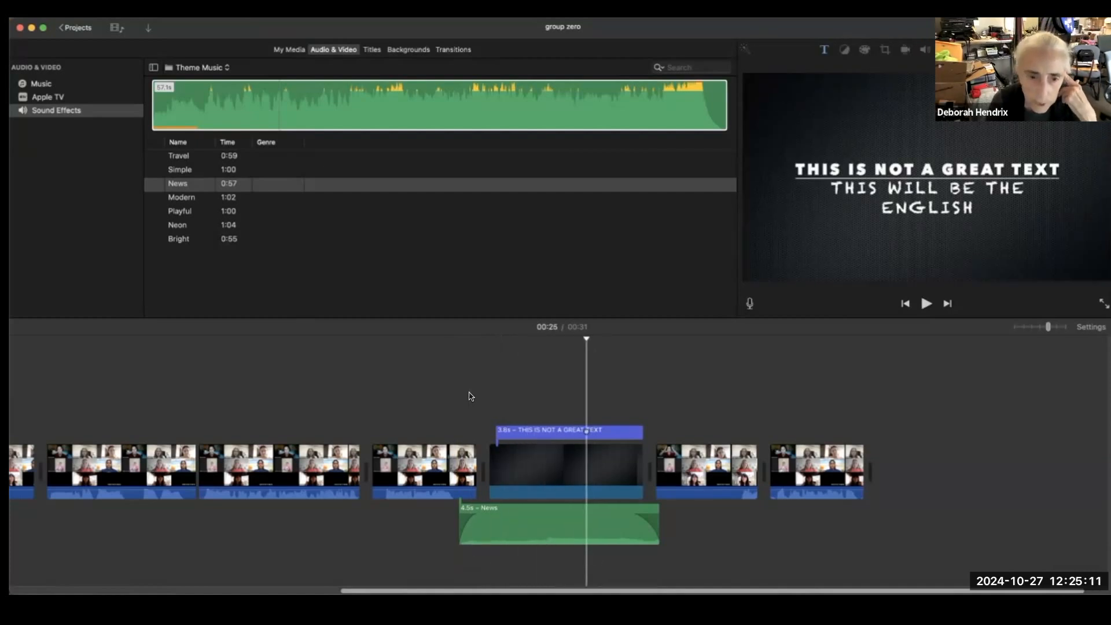
- Copy the title, its background and the News music together and paste them after the last interview clip
{"action": "left_click", "coordinate": [527, 472]}
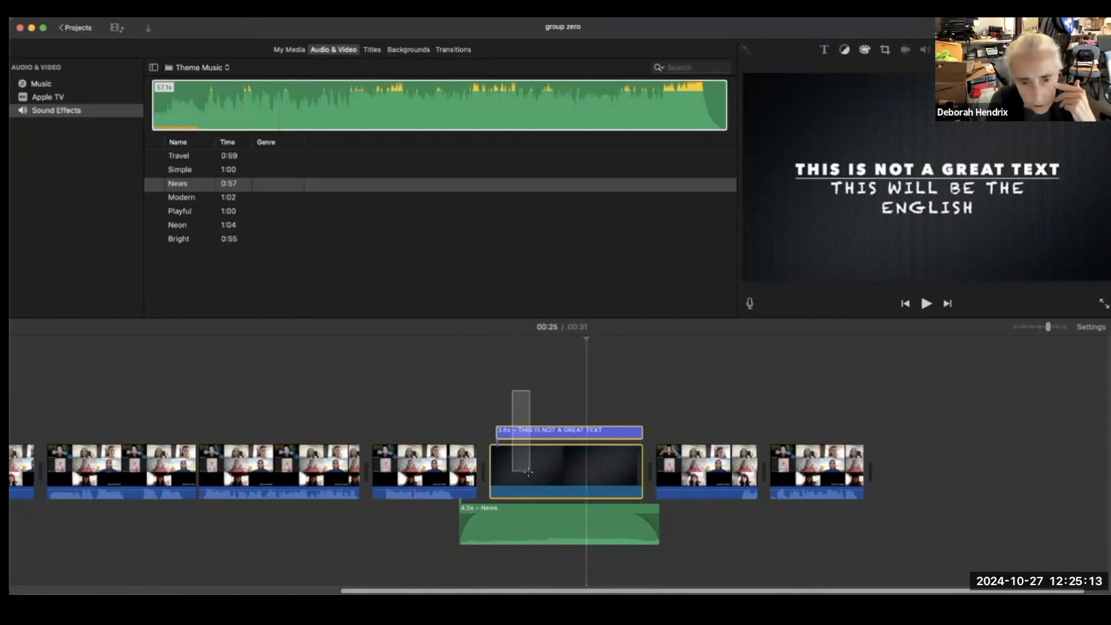
{"action": "left_click_drag", "start_coordinate": [531, 529], "coordinate": [528, 528]}
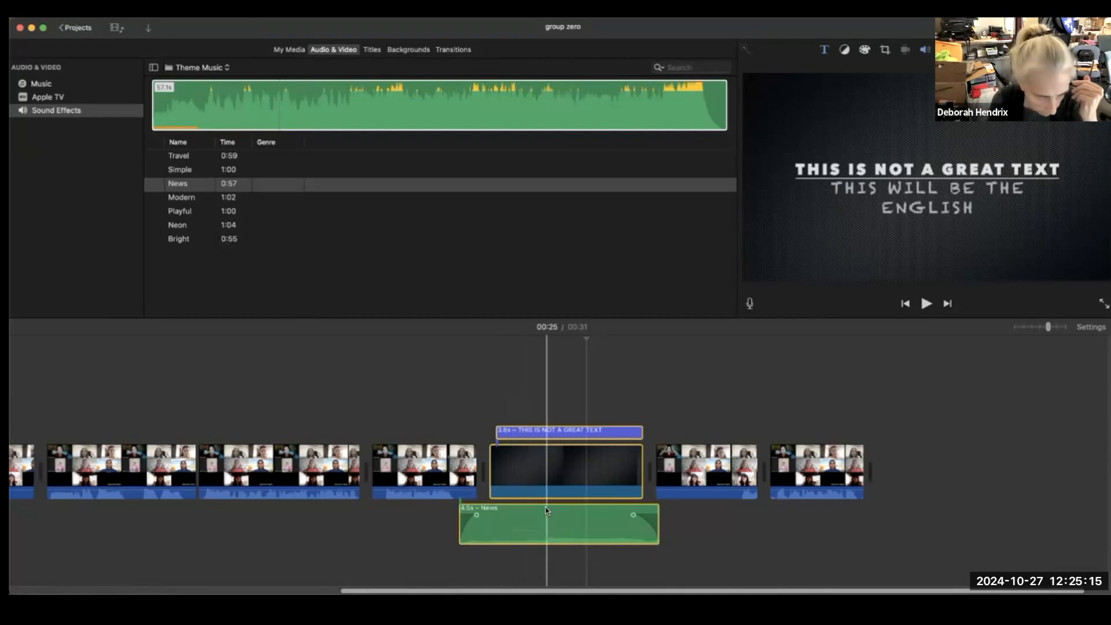
{"action": "left_click", "coordinate": [885, 439]}
{"action": "key", "text": "super+v"}
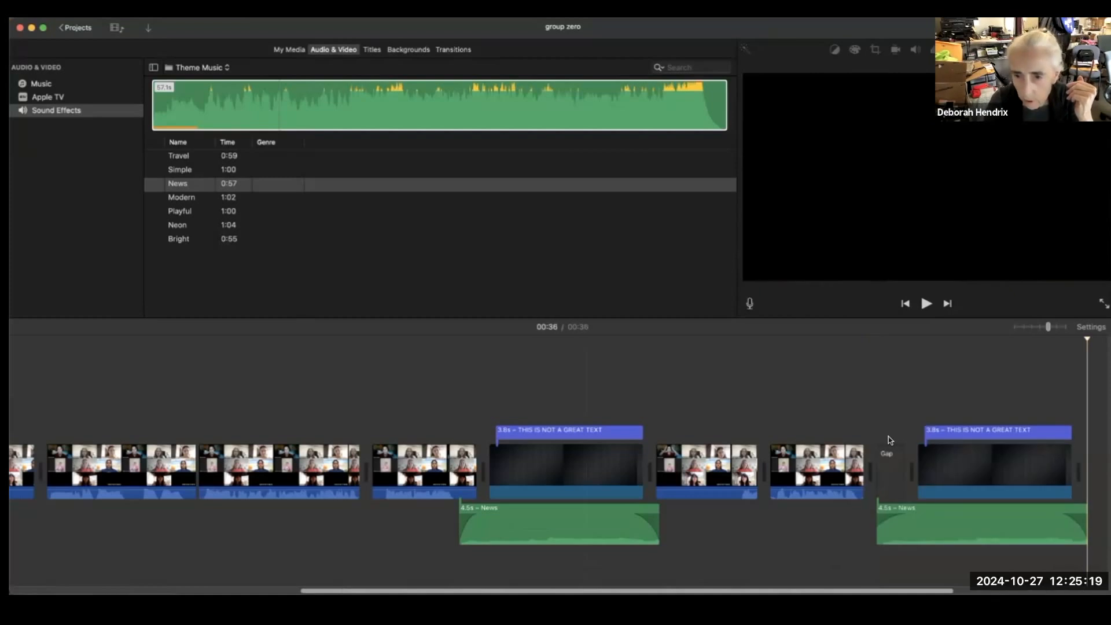
- Try deleting the gap between the last interview clip and the pasted background, and undo the deletion
{"action": "scroll", "coordinate": [839, 406], "scroll_direction": "right", "scroll_amount": 5}
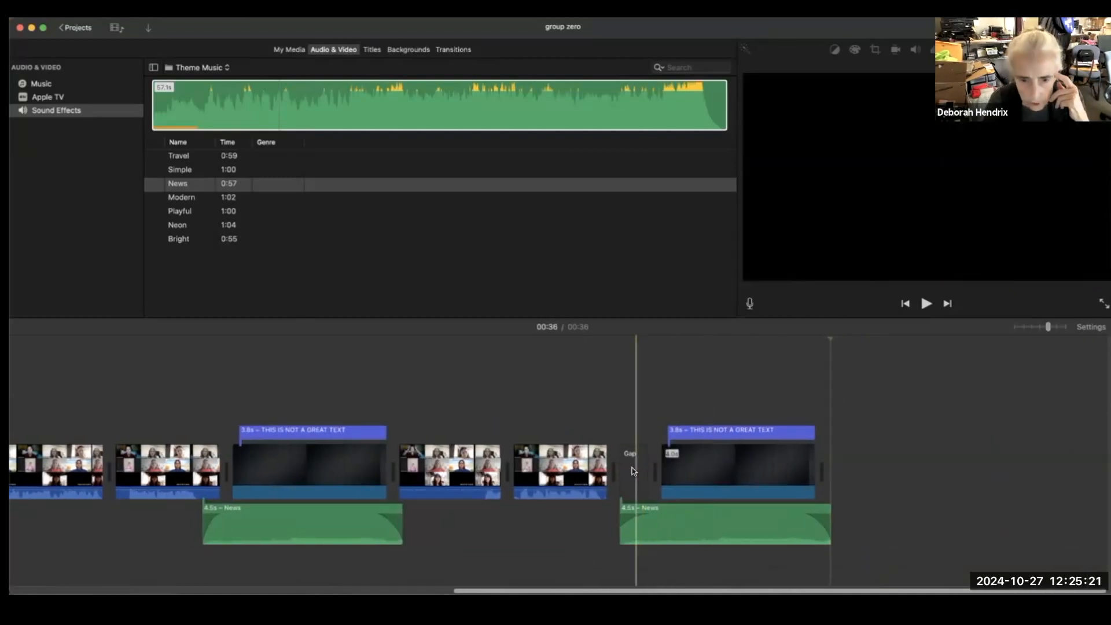
{"action": "left_click", "coordinate": [554, 438]}
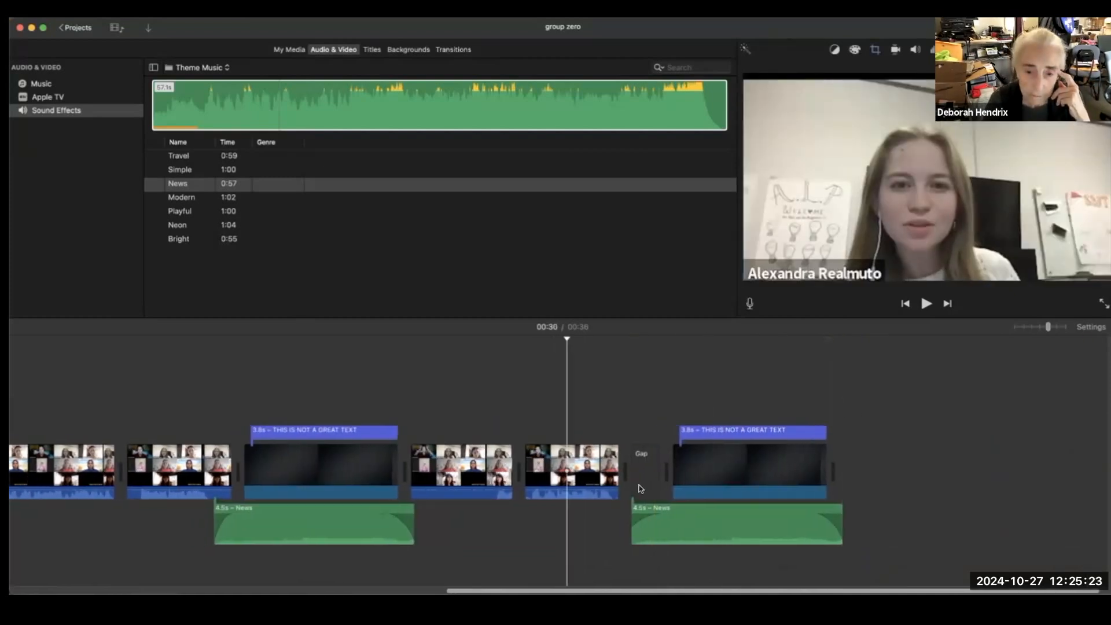
{"action": "scroll", "coordinate": [648, 484], "scroll_direction": "left", "scroll_amount": 2}
{"action": "left_click", "coordinate": [648, 484]}
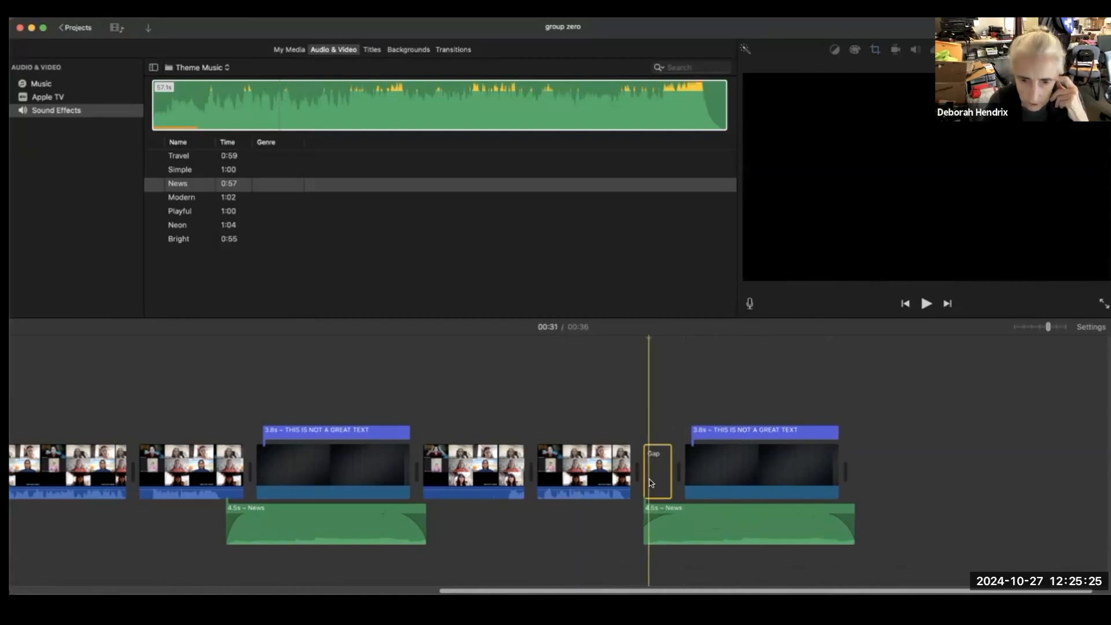
{"action": "key", "text": "Delete"}
{"action": "key", "text": "super+z"}
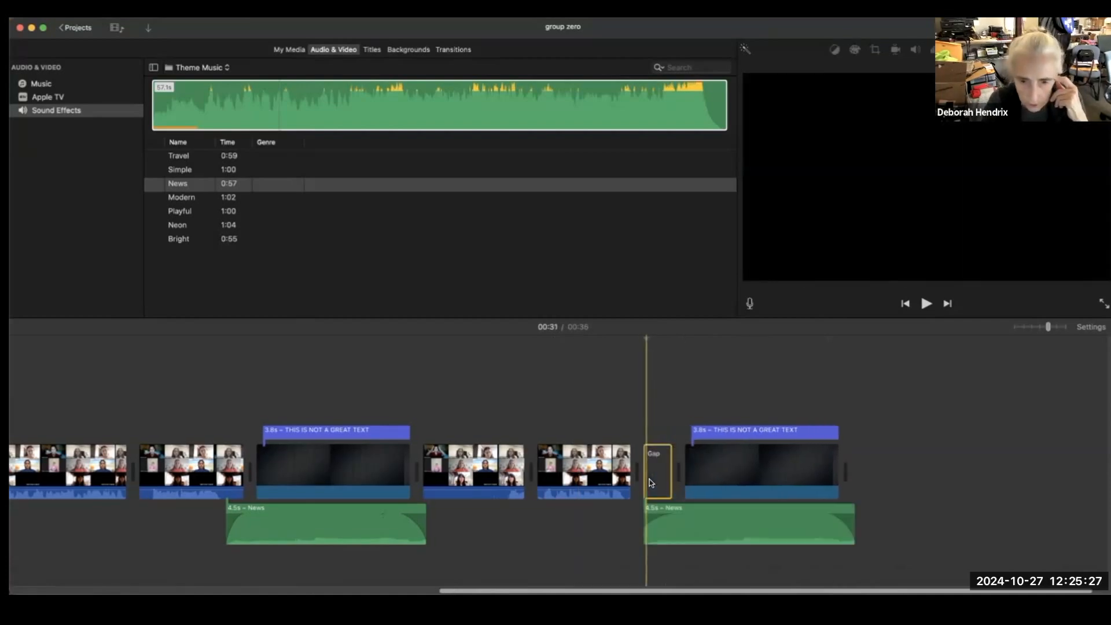
- Move the pasted News music earlier so it starts under the last interview clip, and delete the gap before the pasted background
{"action": "left_click", "coordinate": [676, 529]}
{"action": "left_click_drag", "start_coordinate": [675, 529], "coordinate": [666, 513]}
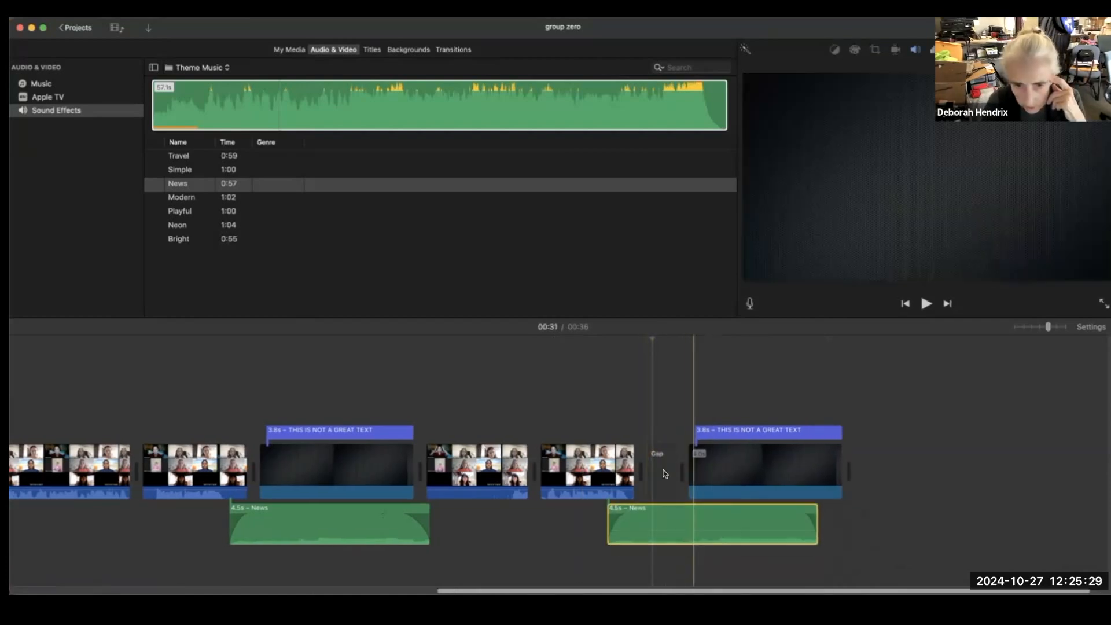
{"action": "left_click", "coordinate": [663, 473]}
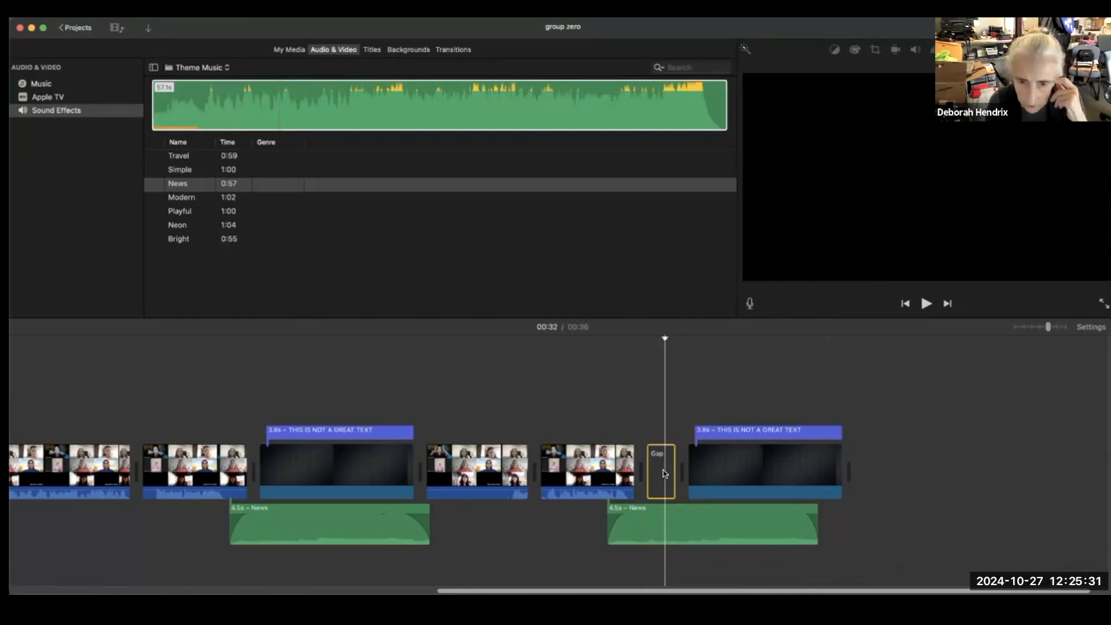
{"action": "key", "text": "Delete"}
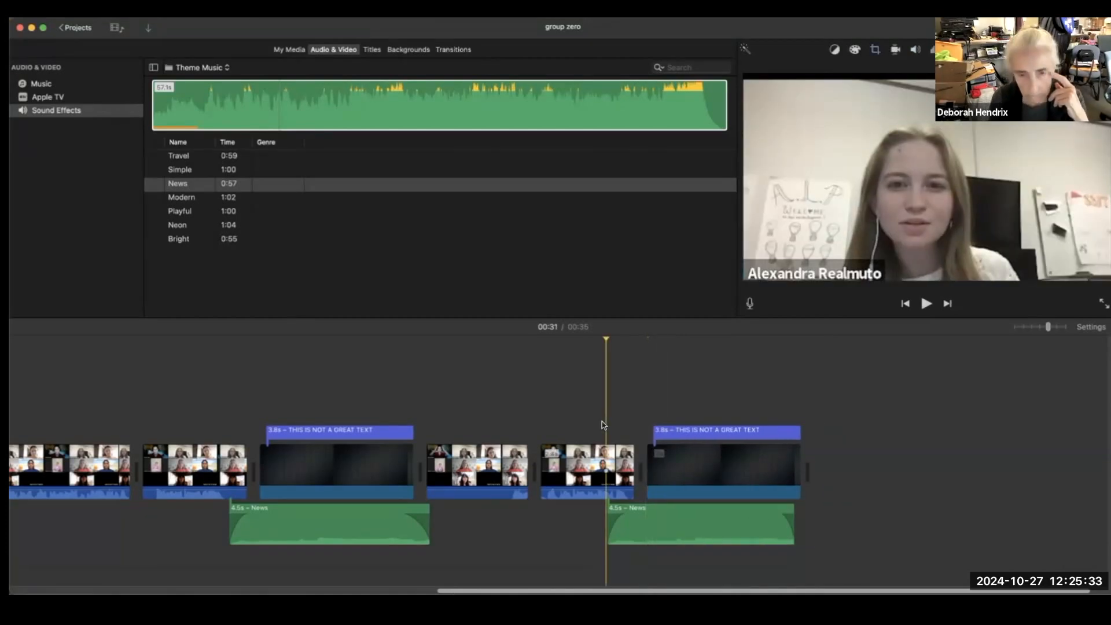
- Play the opening of the project from its first interview clip to check the edit
{"action": "key", "text": "space"}
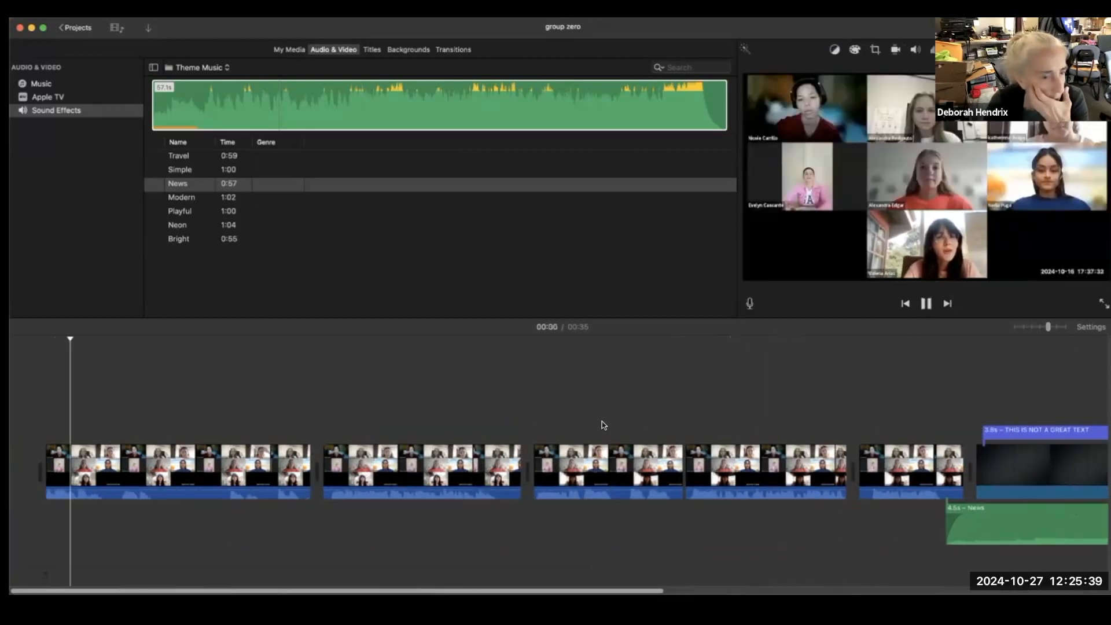
{"action": "key", "text": "space"}
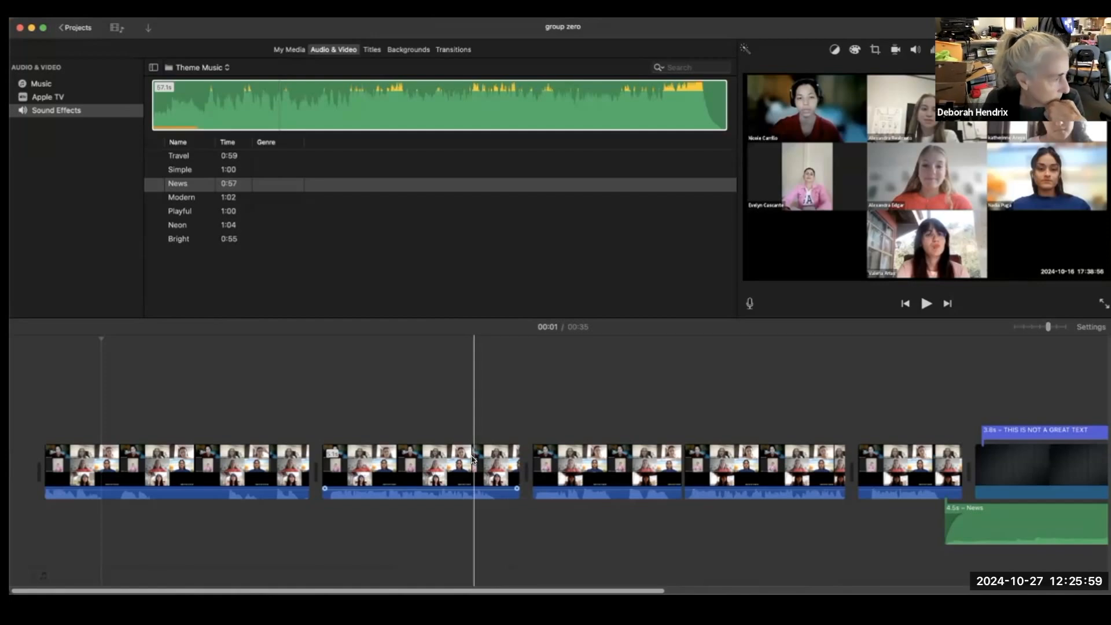
- Lower the volume of the News music under the first title section to about 13%
{"action": "scroll", "coordinate": [665, 466], "scroll_direction": "right", "scroll_amount": 10}
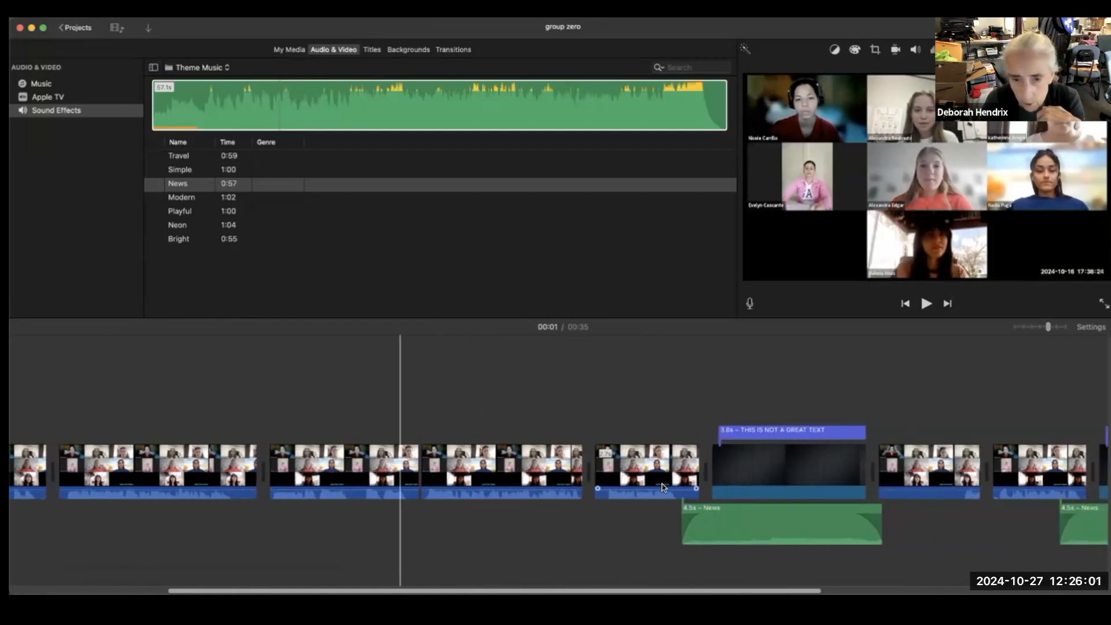
{"action": "left_click_drag", "start_coordinate": [484, 521], "coordinate": [480, 526]}
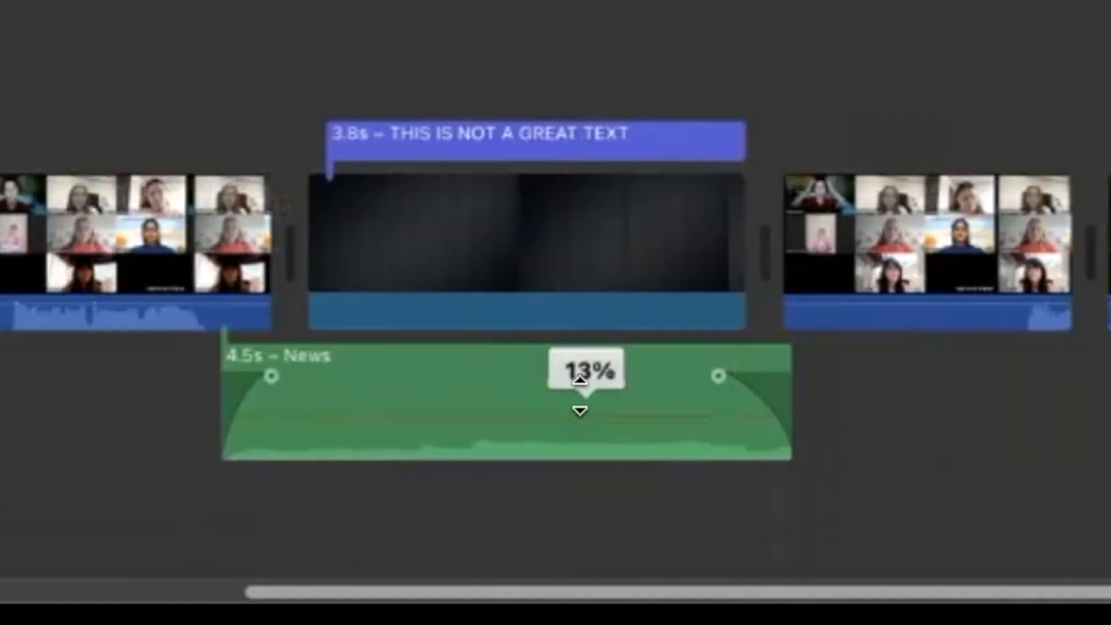
{"action": "left_click_drag", "start_coordinate": [579, 405], "coordinate": [581, 410]}
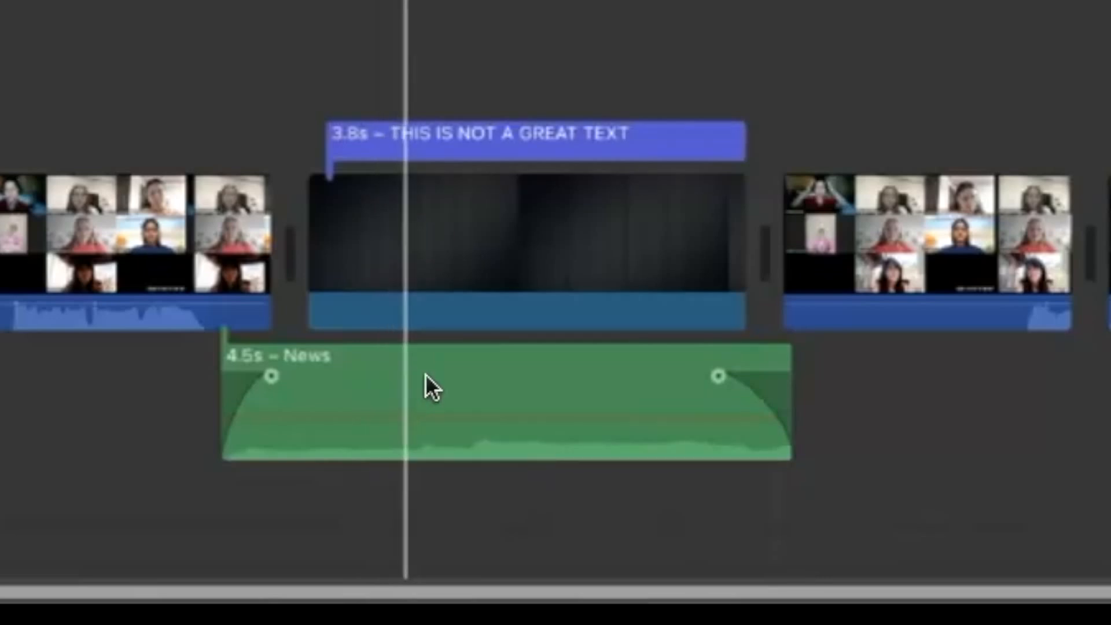
- Add four volume keyframes along the first News music clip and lower the level between the middle two to 6%
{"action": "left_click", "coordinate": [353, 417], "text": "alt"}
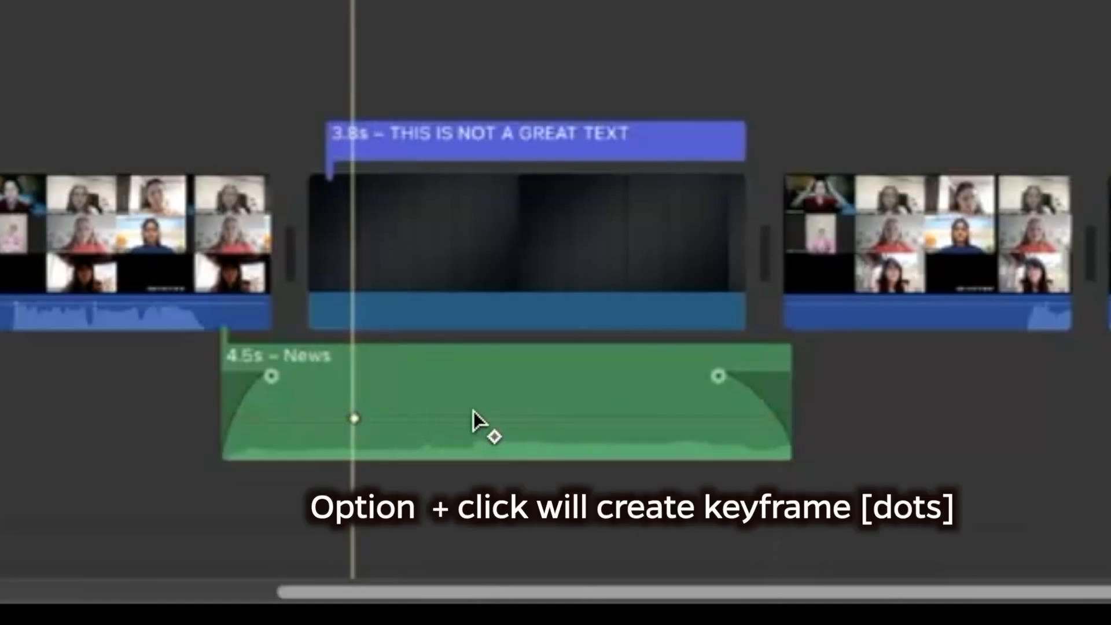
{"action": "left_click", "coordinate": [442, 418], "text": "alt"}
{"action": "left_click", "coordinate": [623, 417], "text": "alt"}
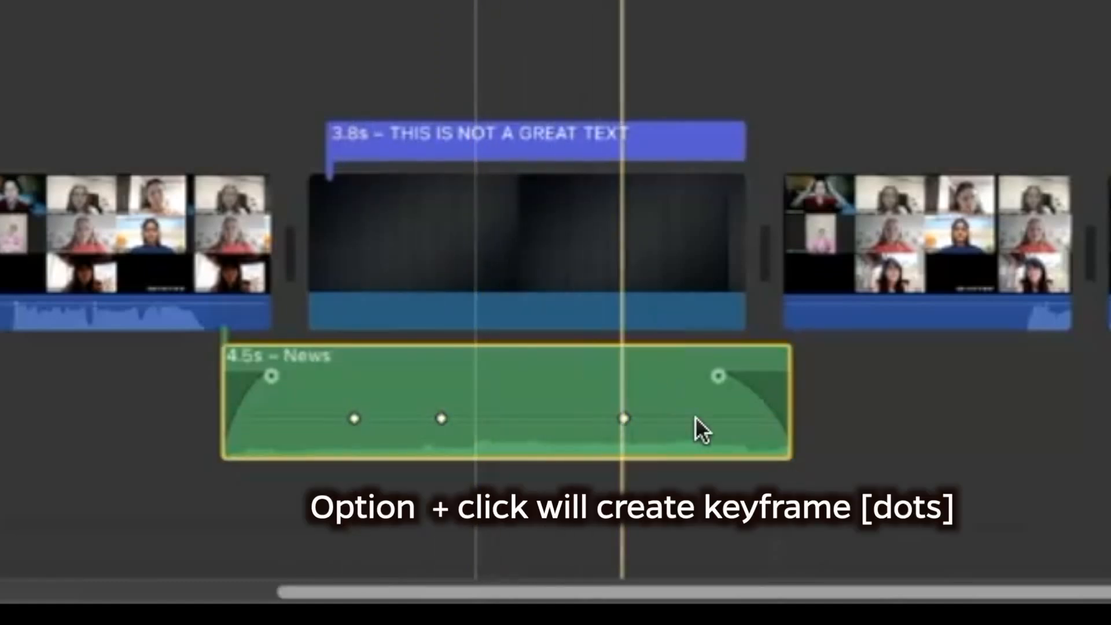
{"action": "left_click", "coordinate": [709, 418], "text": "alt"}
{"action": "mouse_move", "coordinate": [560, 412]}
{"action": "left_mouse_down"}
{"action": "mouse_move", "coordinate": [557, 388]}
{"action": "mouse_move", "coordinate": [554, 435]}
{"action": "mouse_move", "coordinate": [554, 423]}
{"action": "left_mouse_up"}
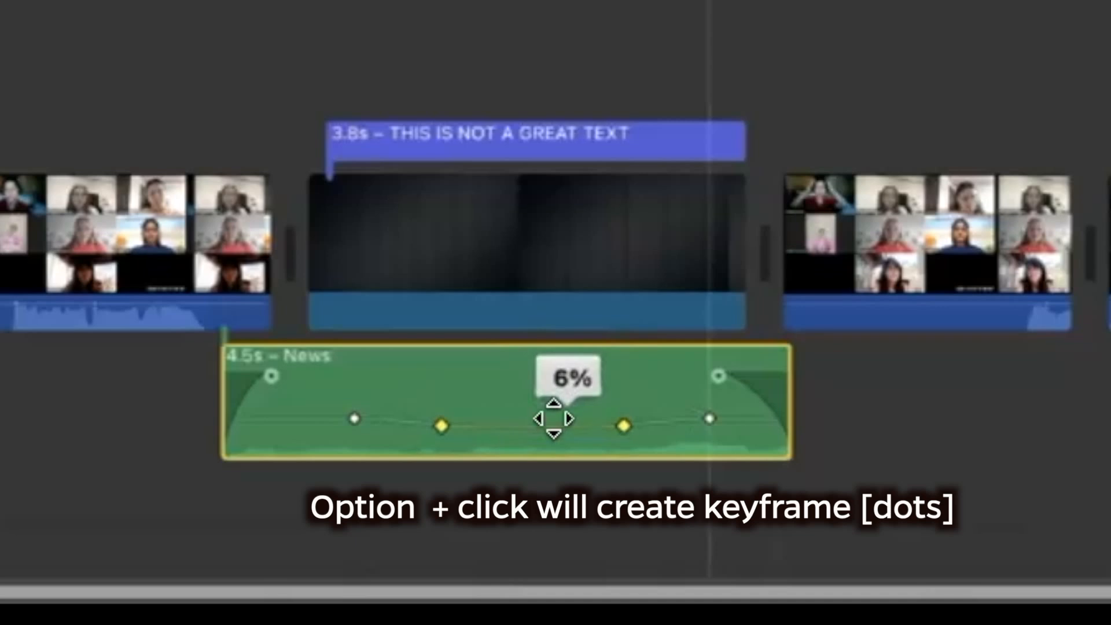
- Play the first title section to check the music's volume dip, and return to the start of the timeline
{"action": "left_click", "coordinate": [228, 120]}
{"action": "key", "text": "space"}
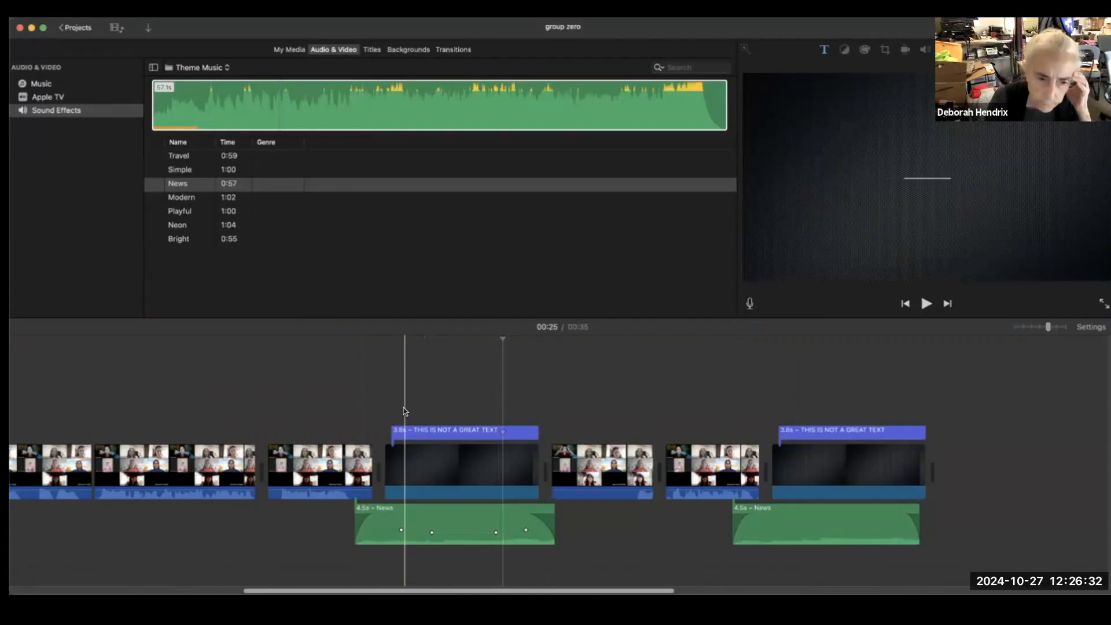
{"action": "scroll", "coordinate": [359, 69], "scroll_direction": "left", "scroll_amount": 8}
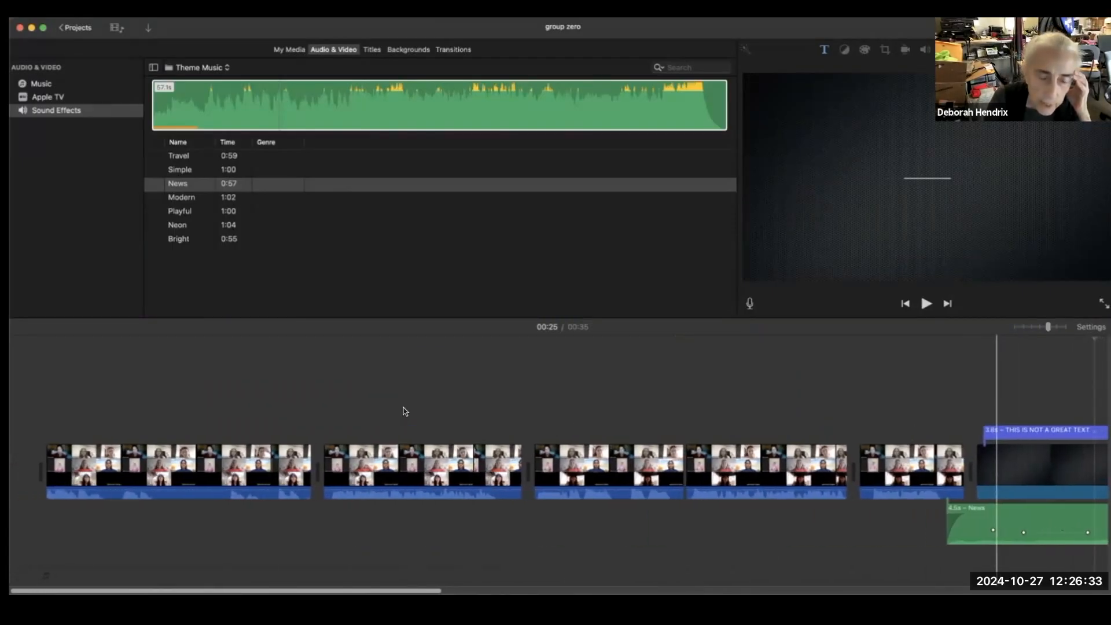